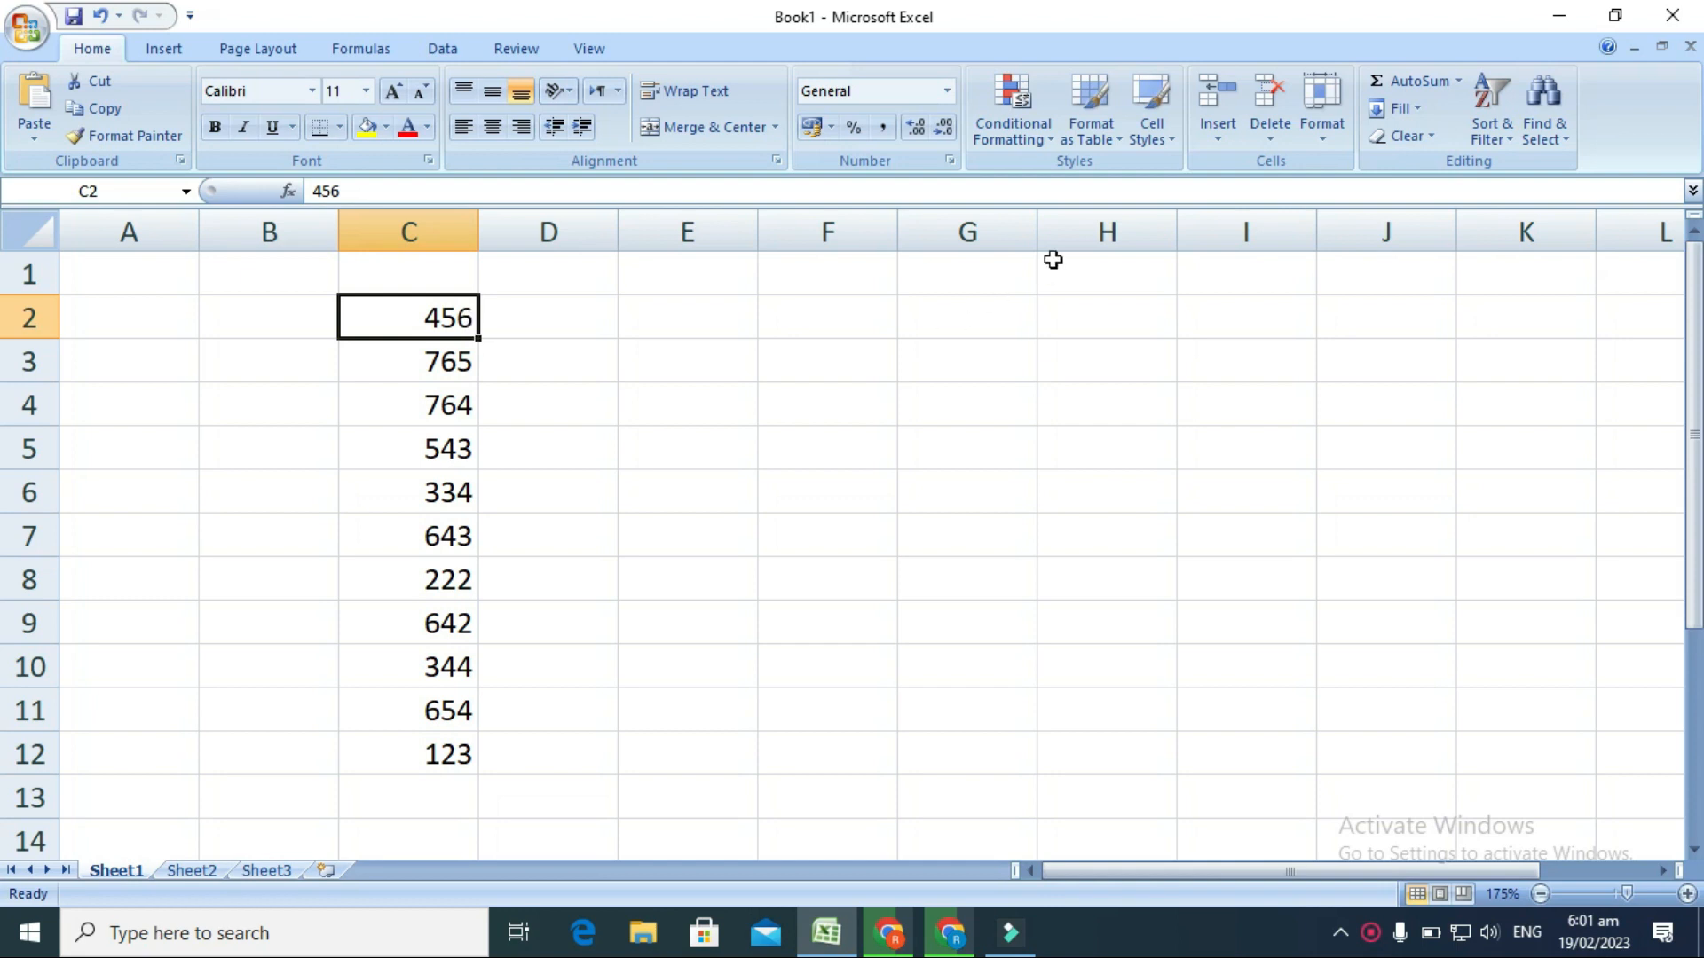
click(1050, 136)
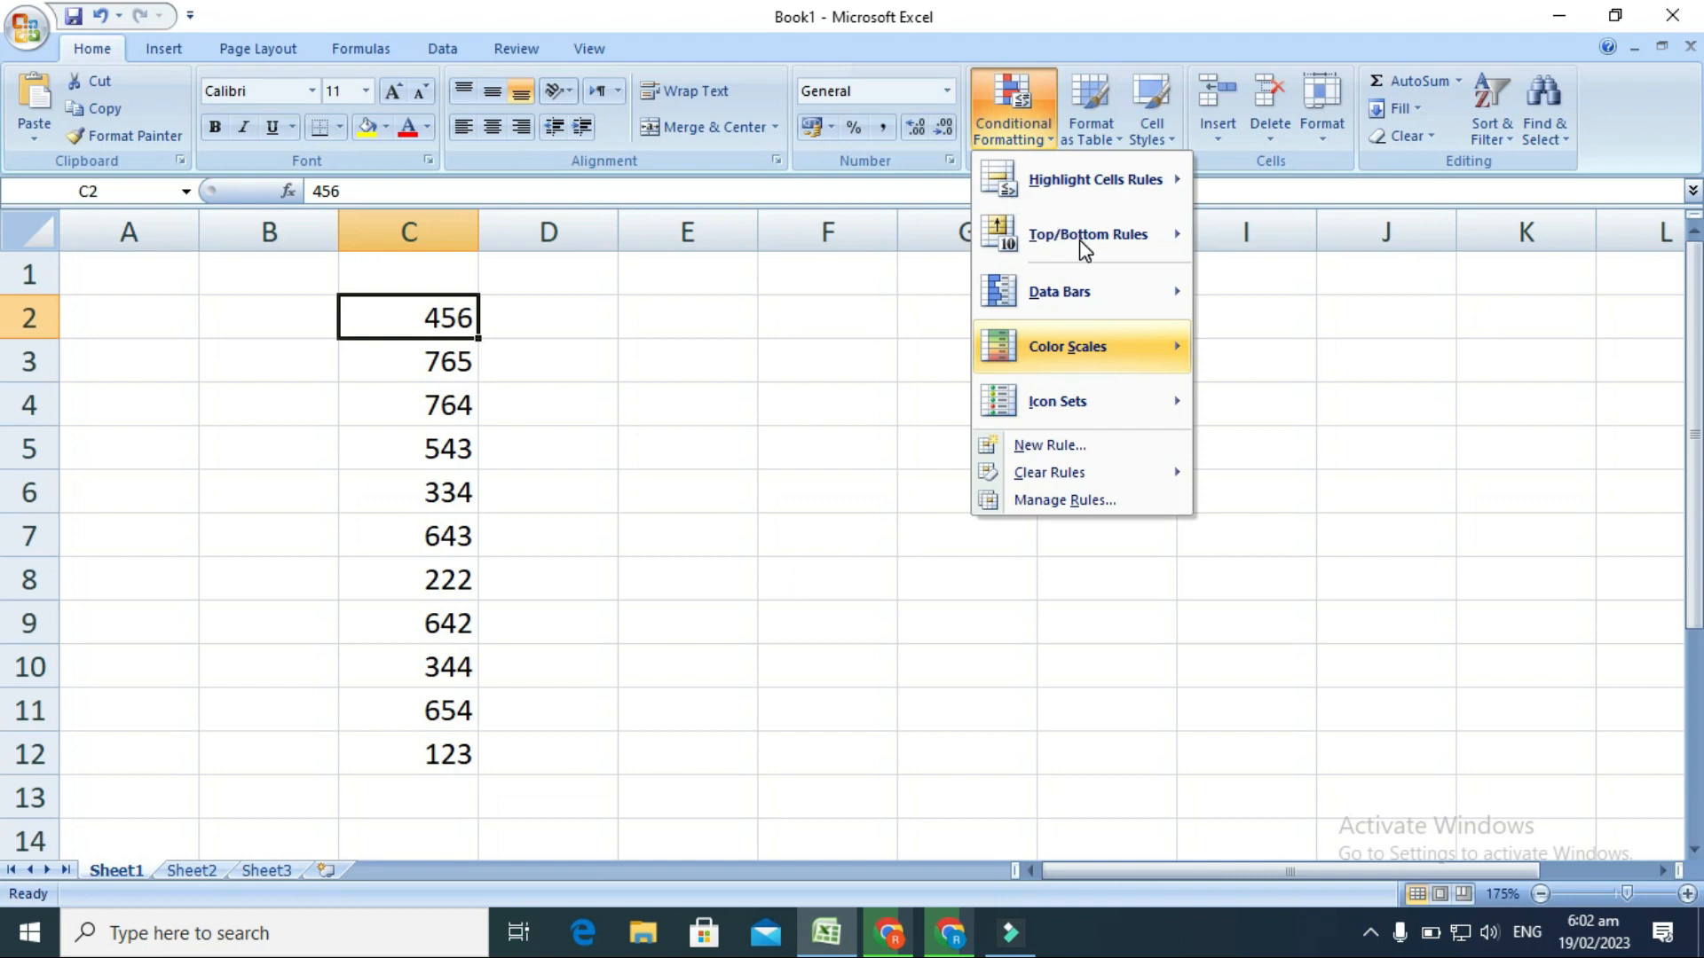
key(Right)
click(824, 391)
Start a Top 10 Items conditional formatting rule on cells C2:C12 and limit it to the top 3 values.
drag(411, 306, 437, 755)
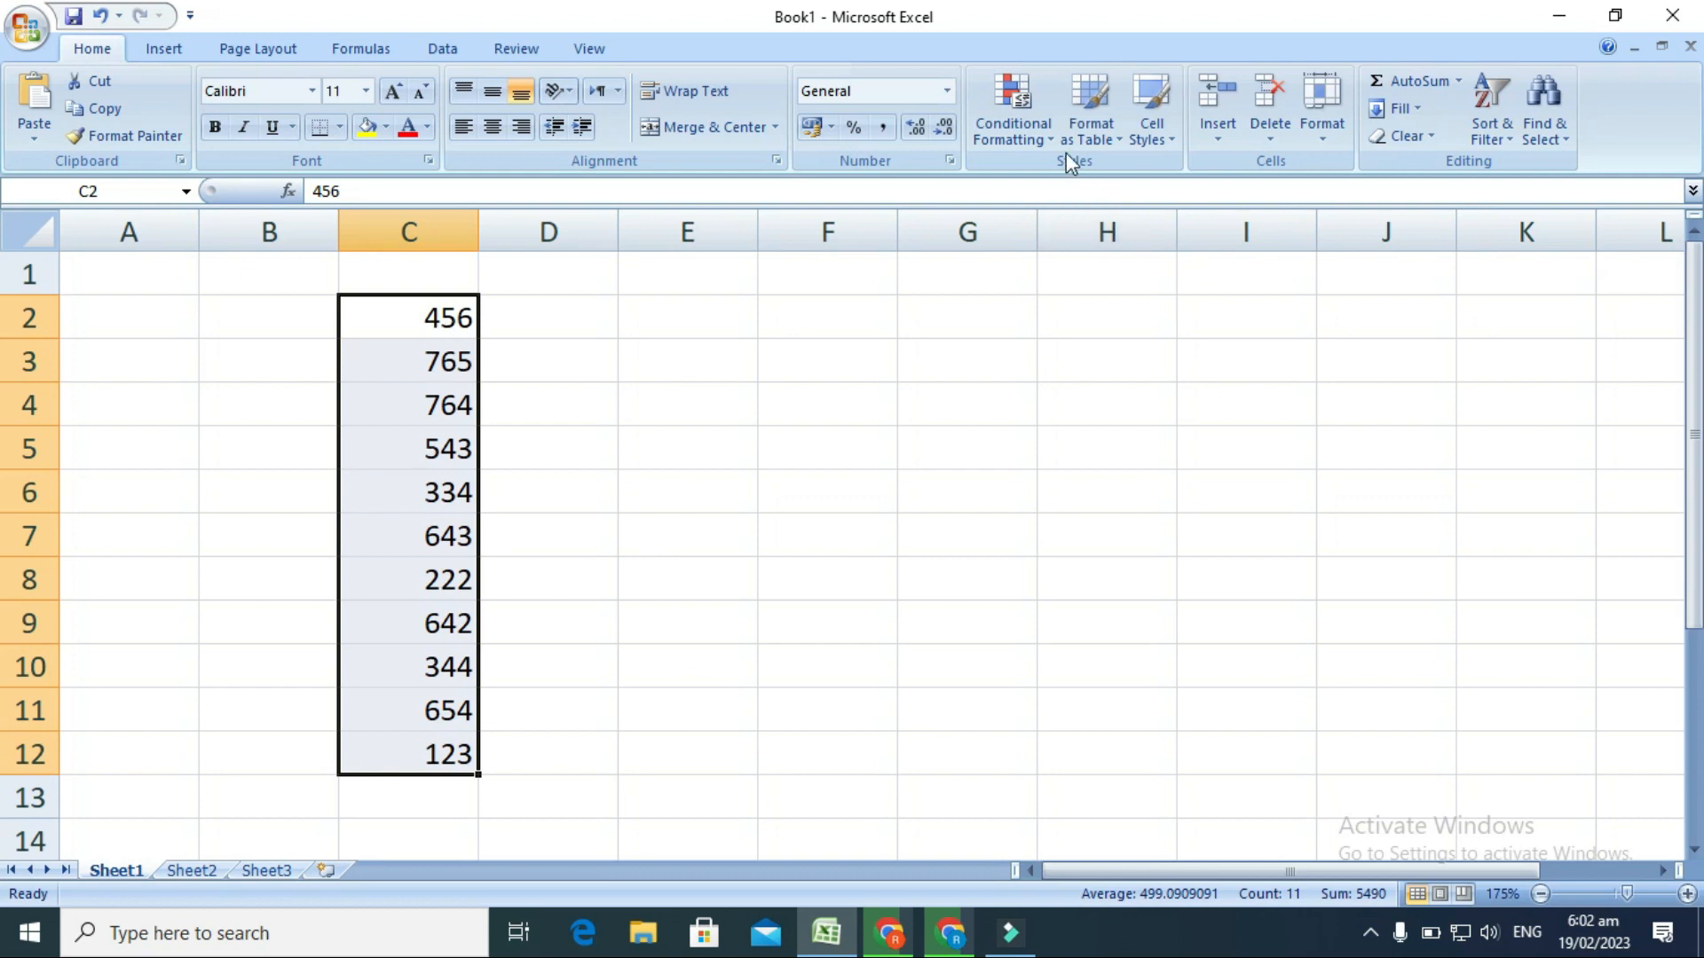
click(1052, 135)
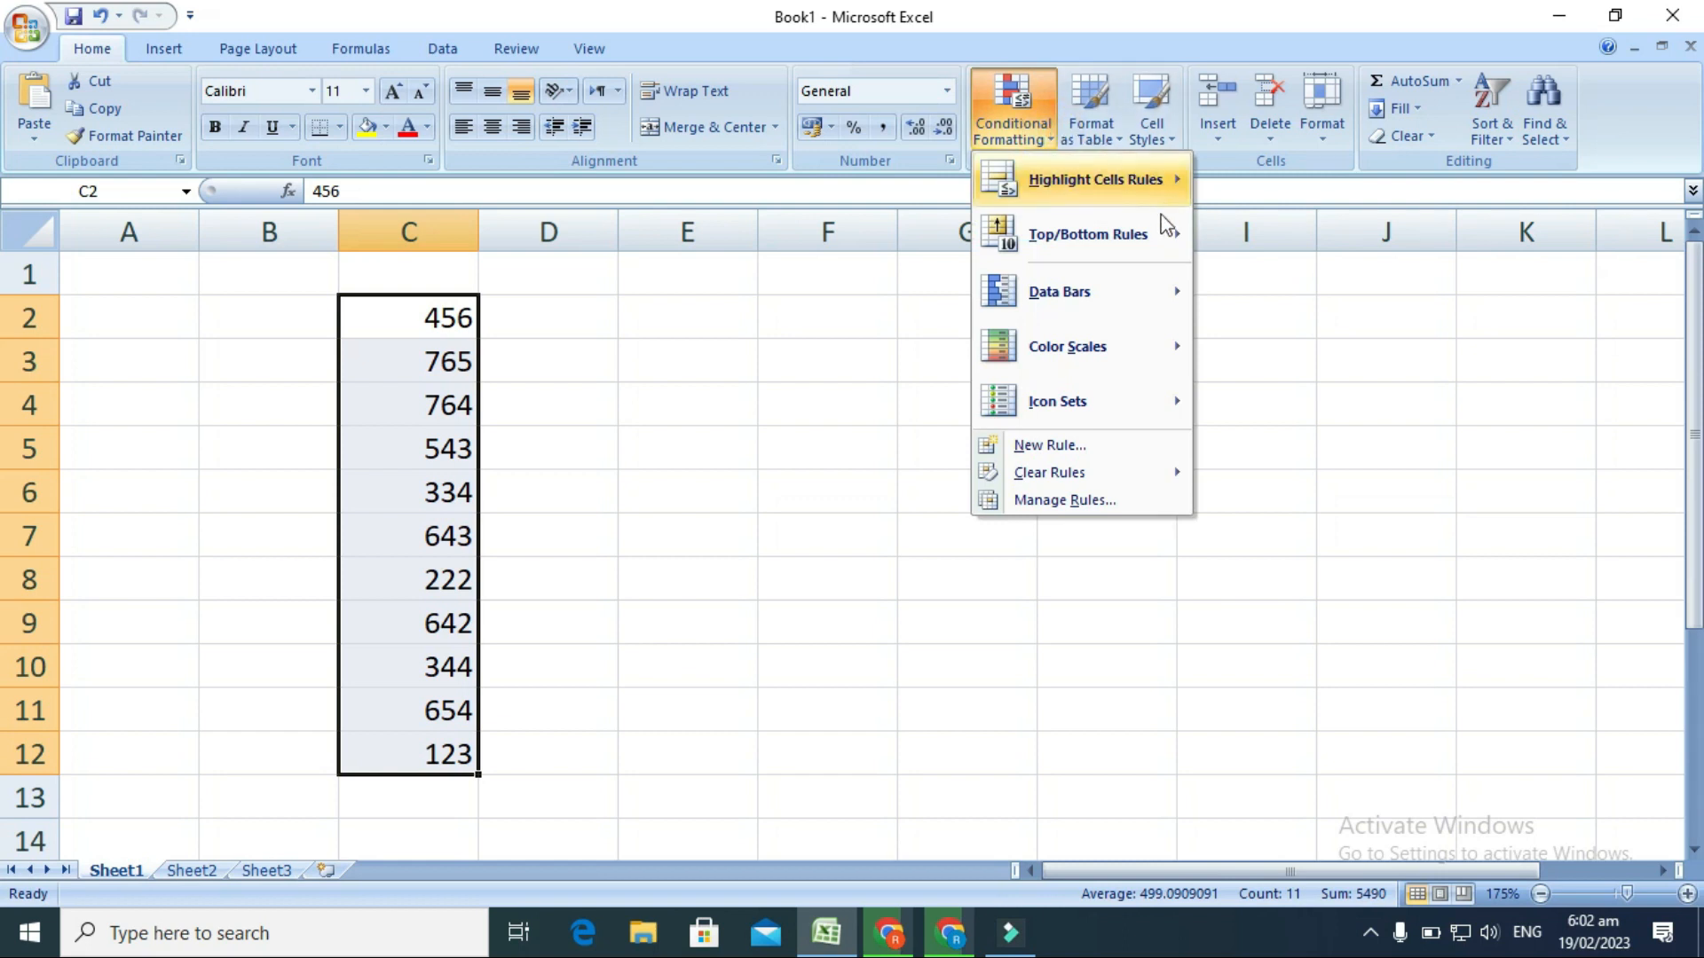
mouse_move(1105, 175)
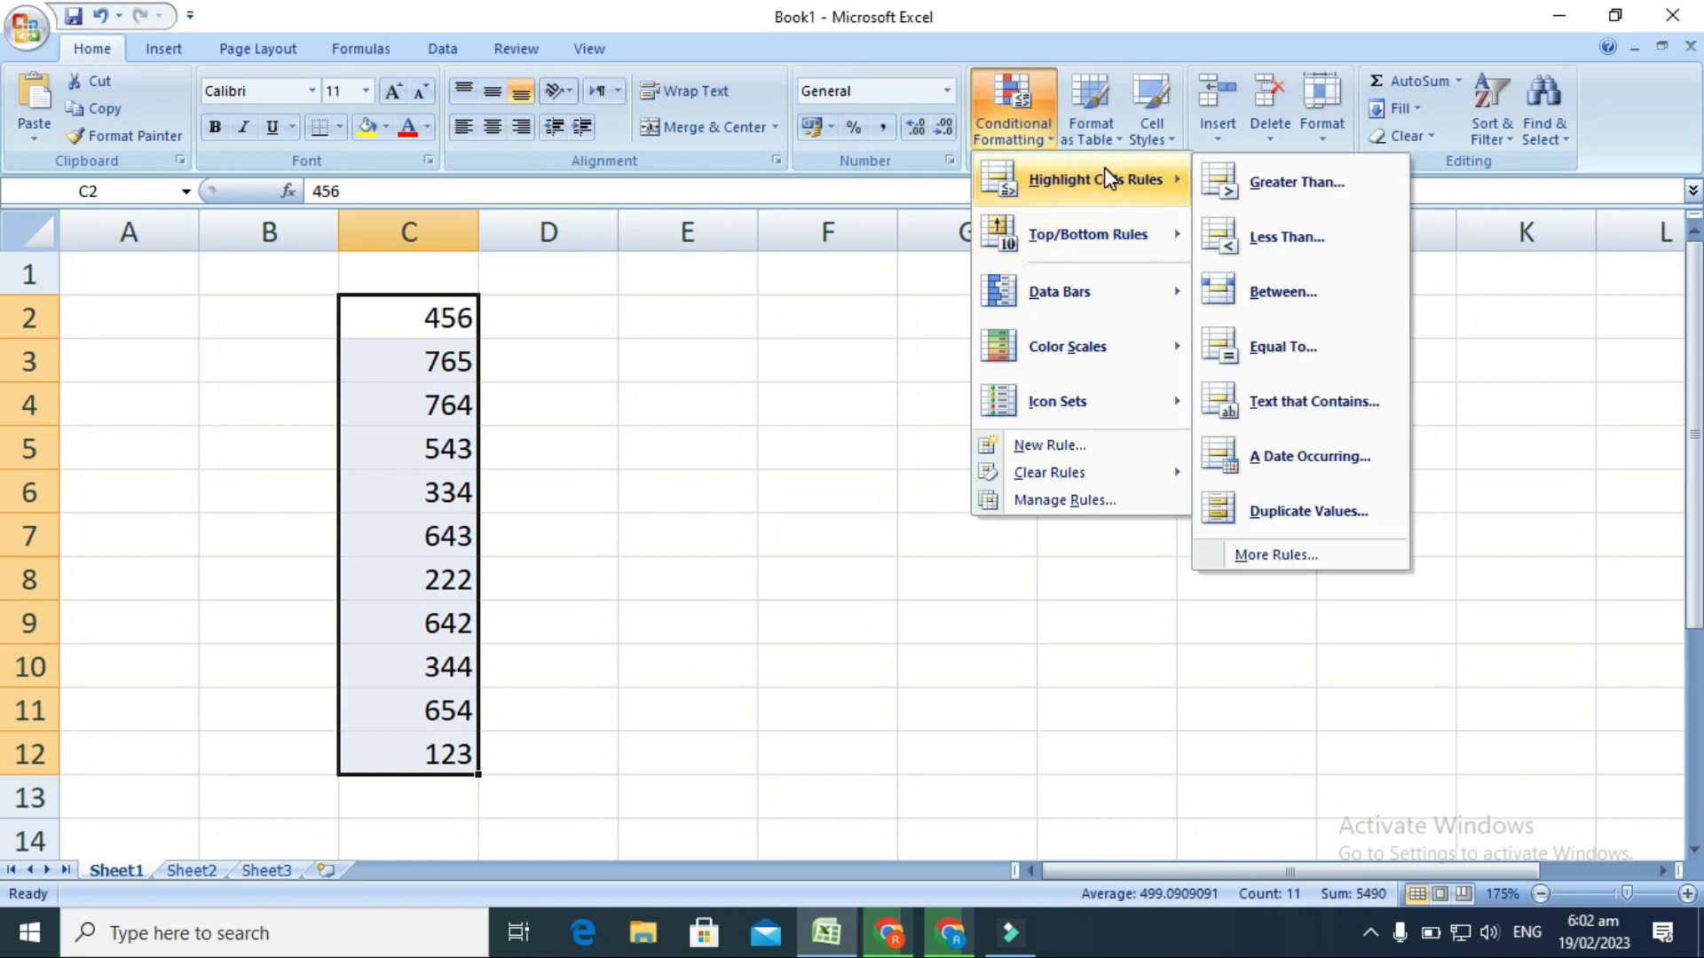
mouse_move(1109, 238)
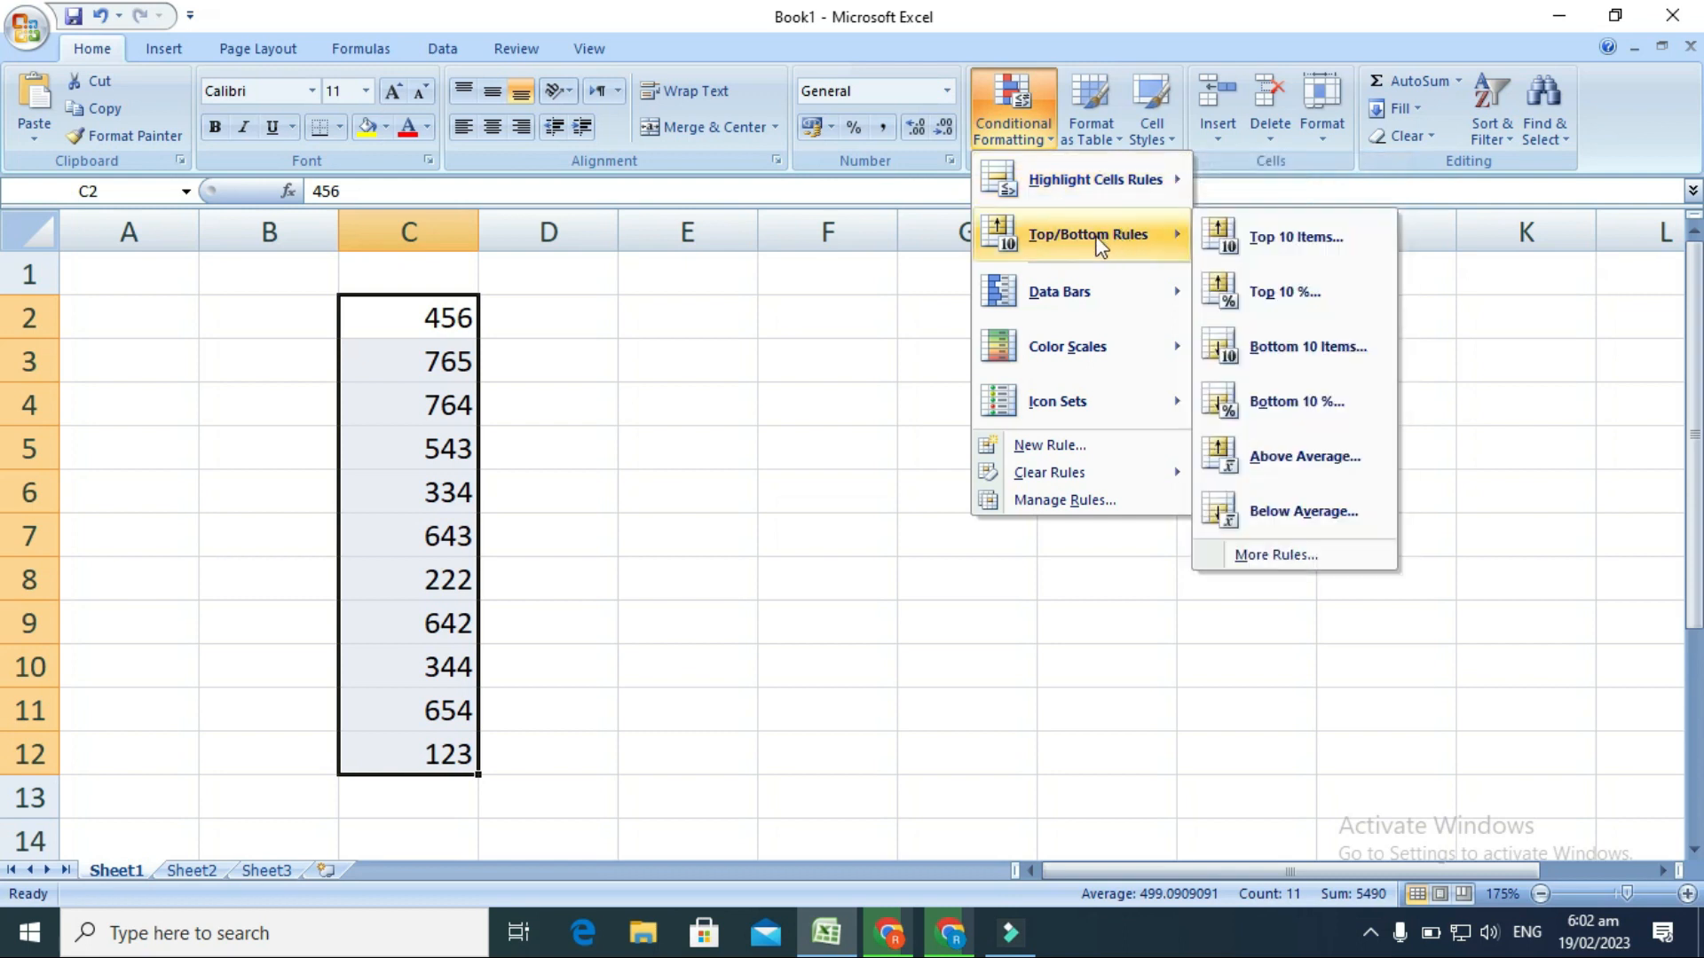
click(1292, 241)
drag(268, 306, 928, 284)
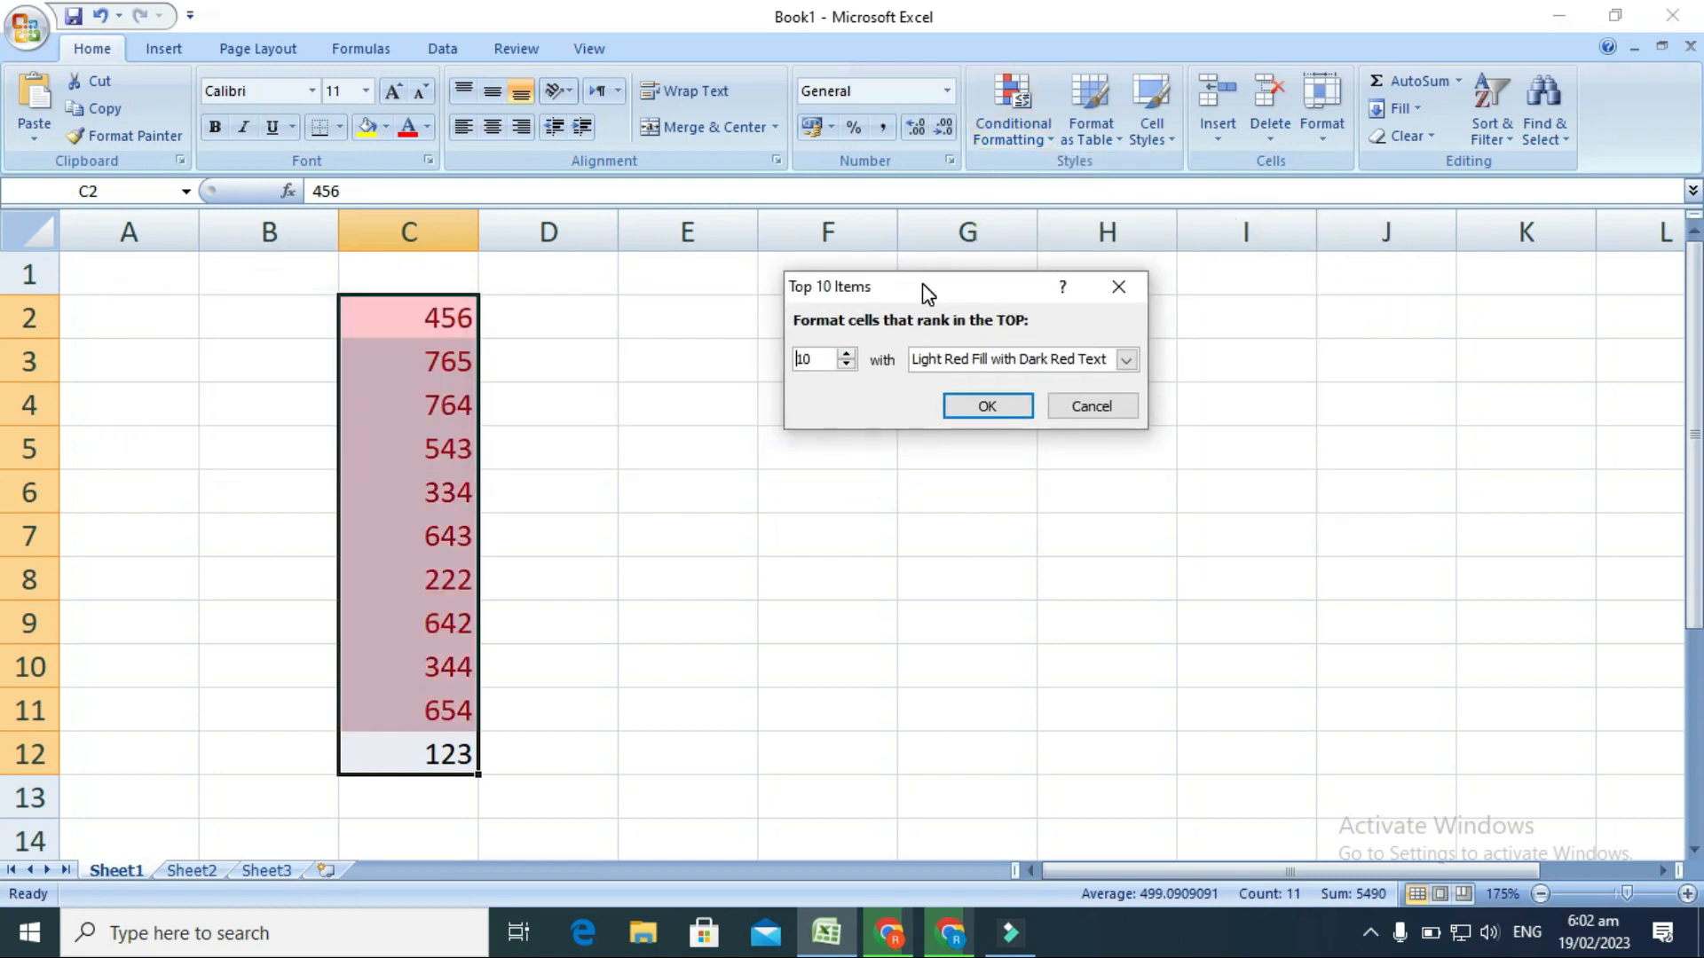
click(850, 366)
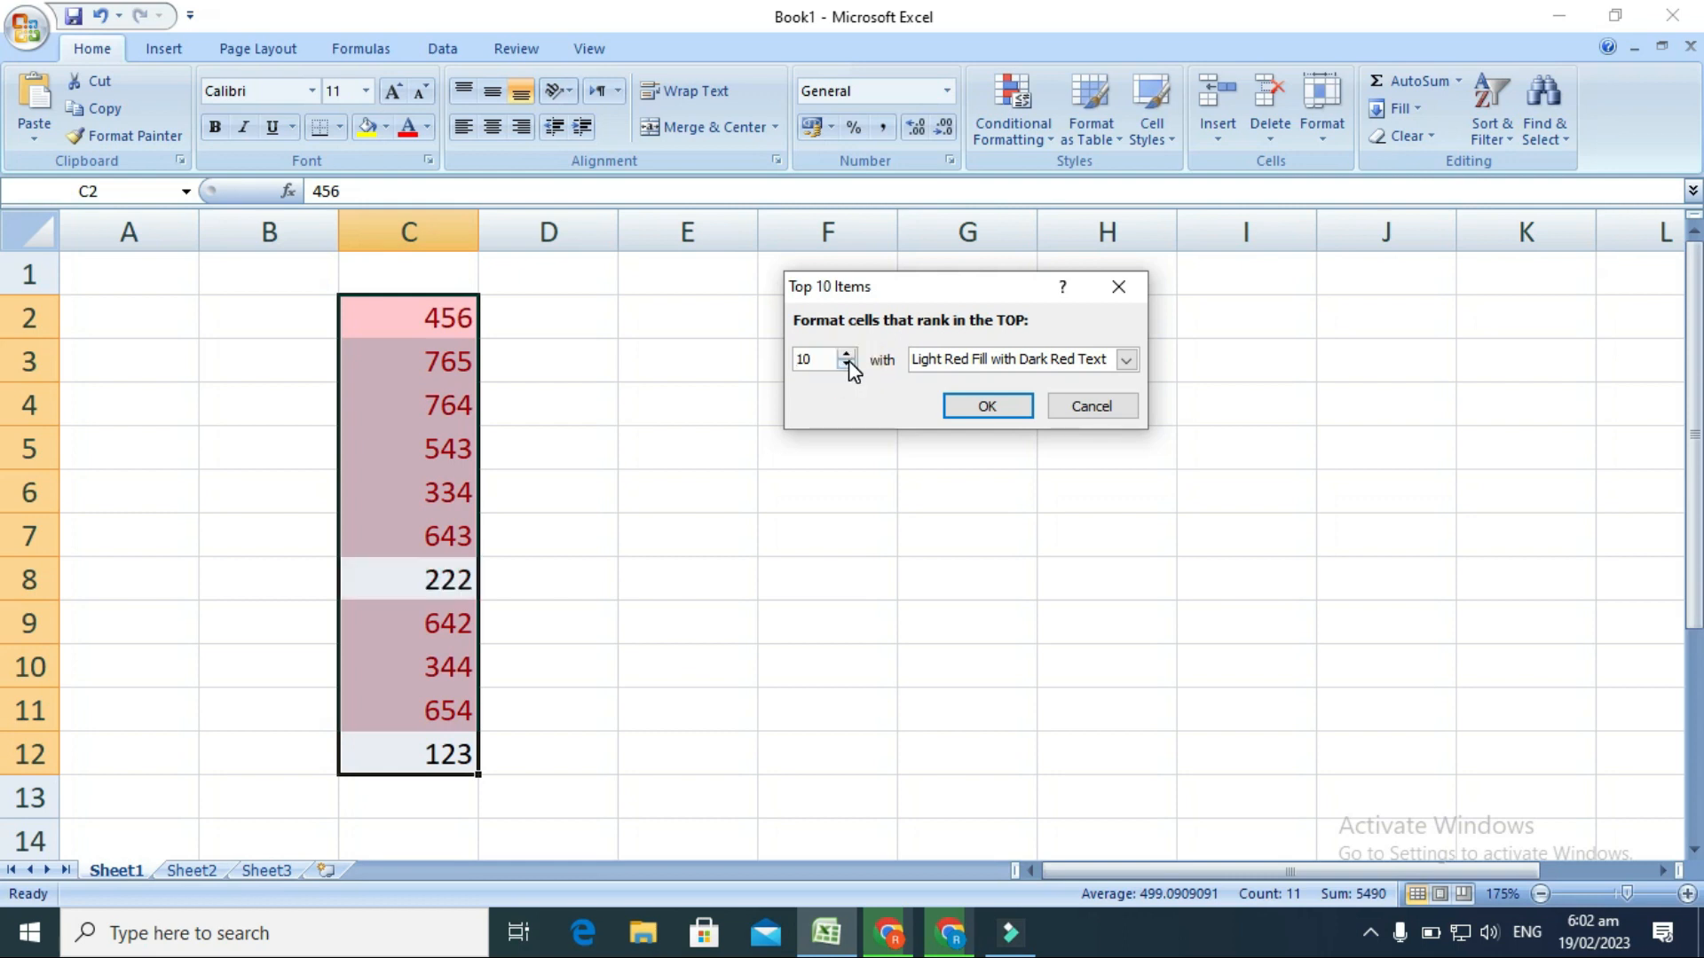
click(848, 362)
click(848, 362)
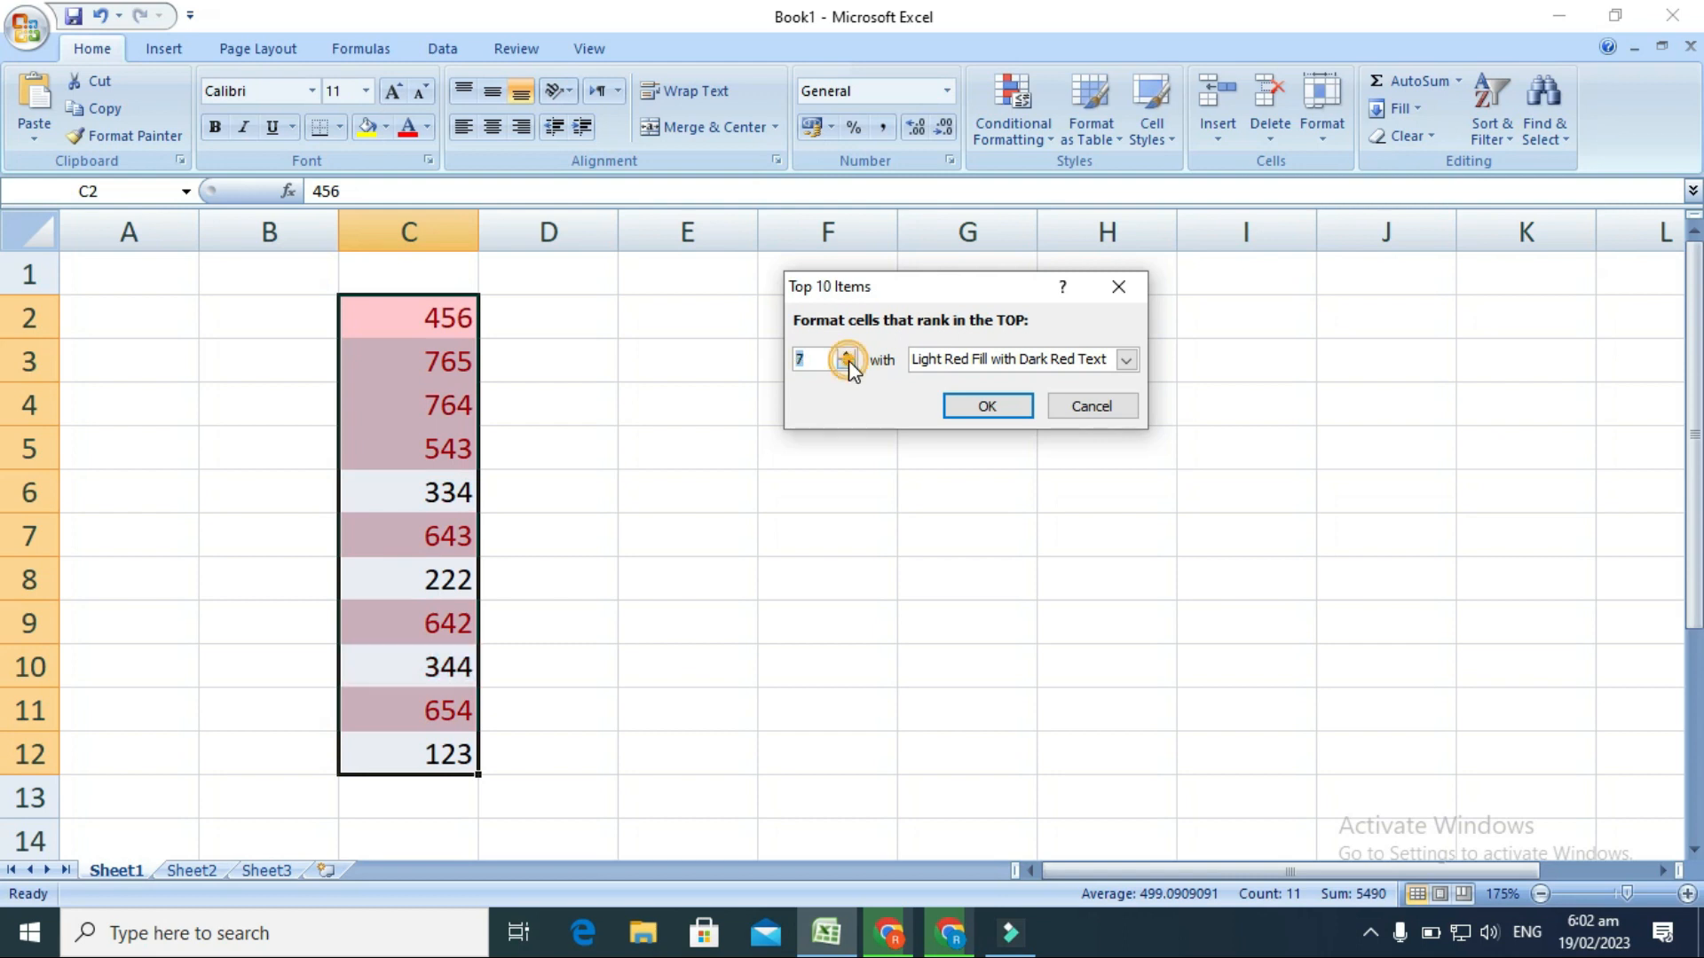
click(848, 362)
click(849, 362)
click(848, 362)
click(848, 362)
click(848, 362)
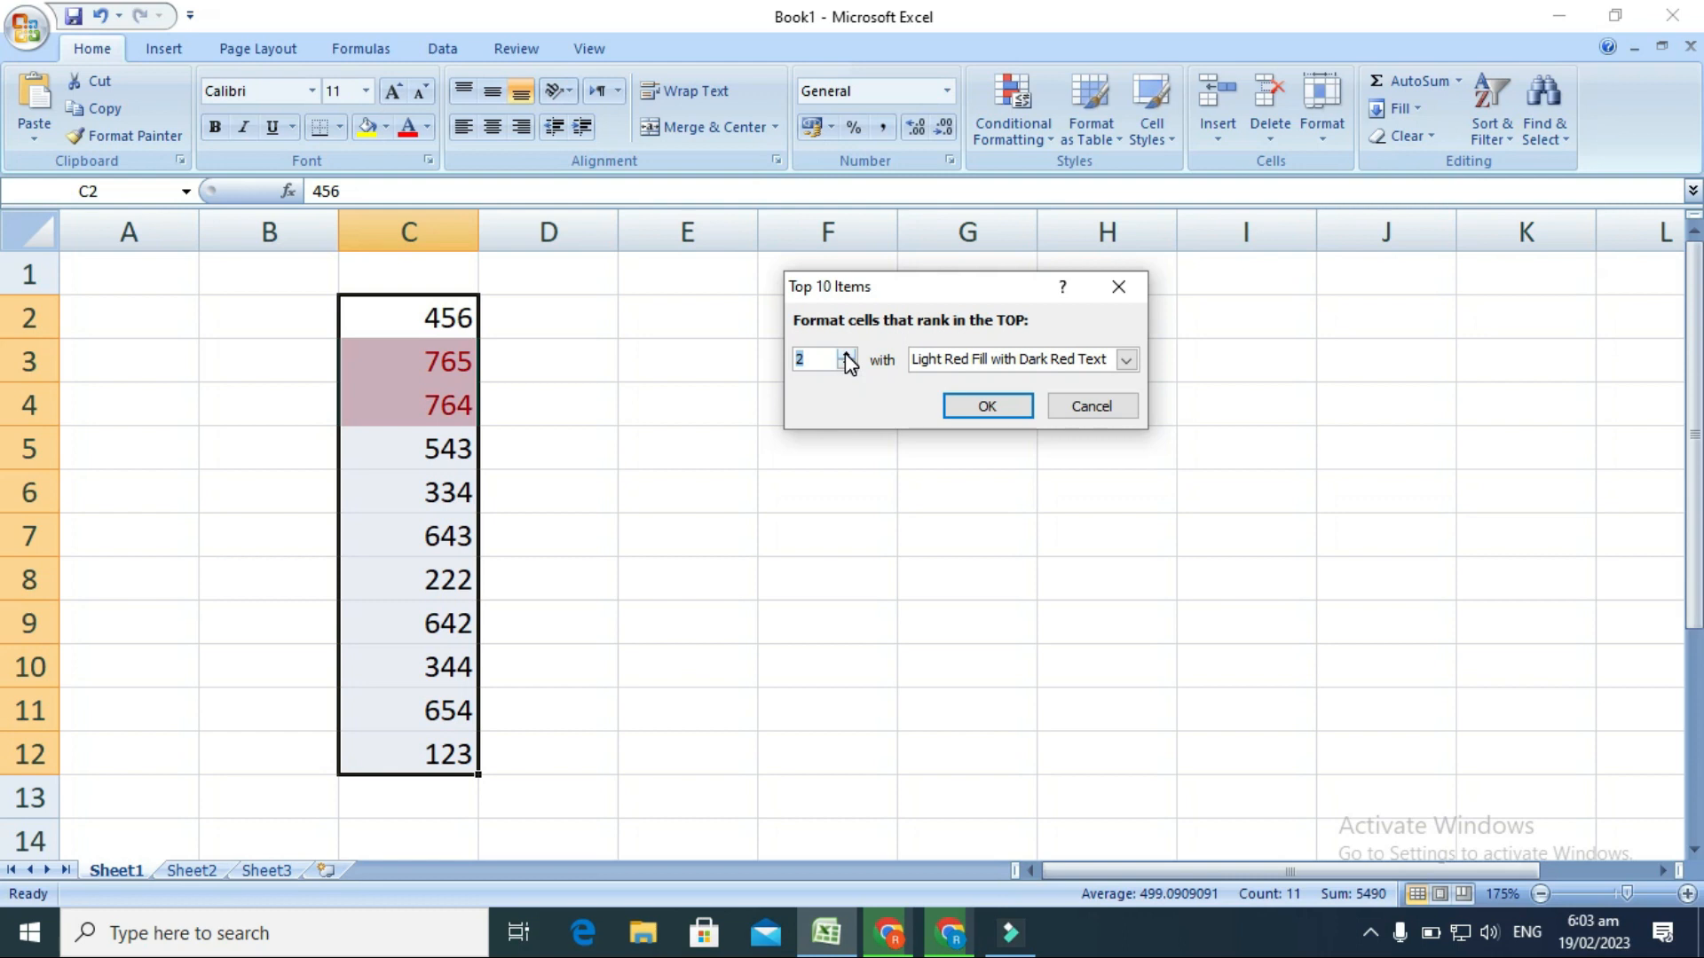
click(846, 354)
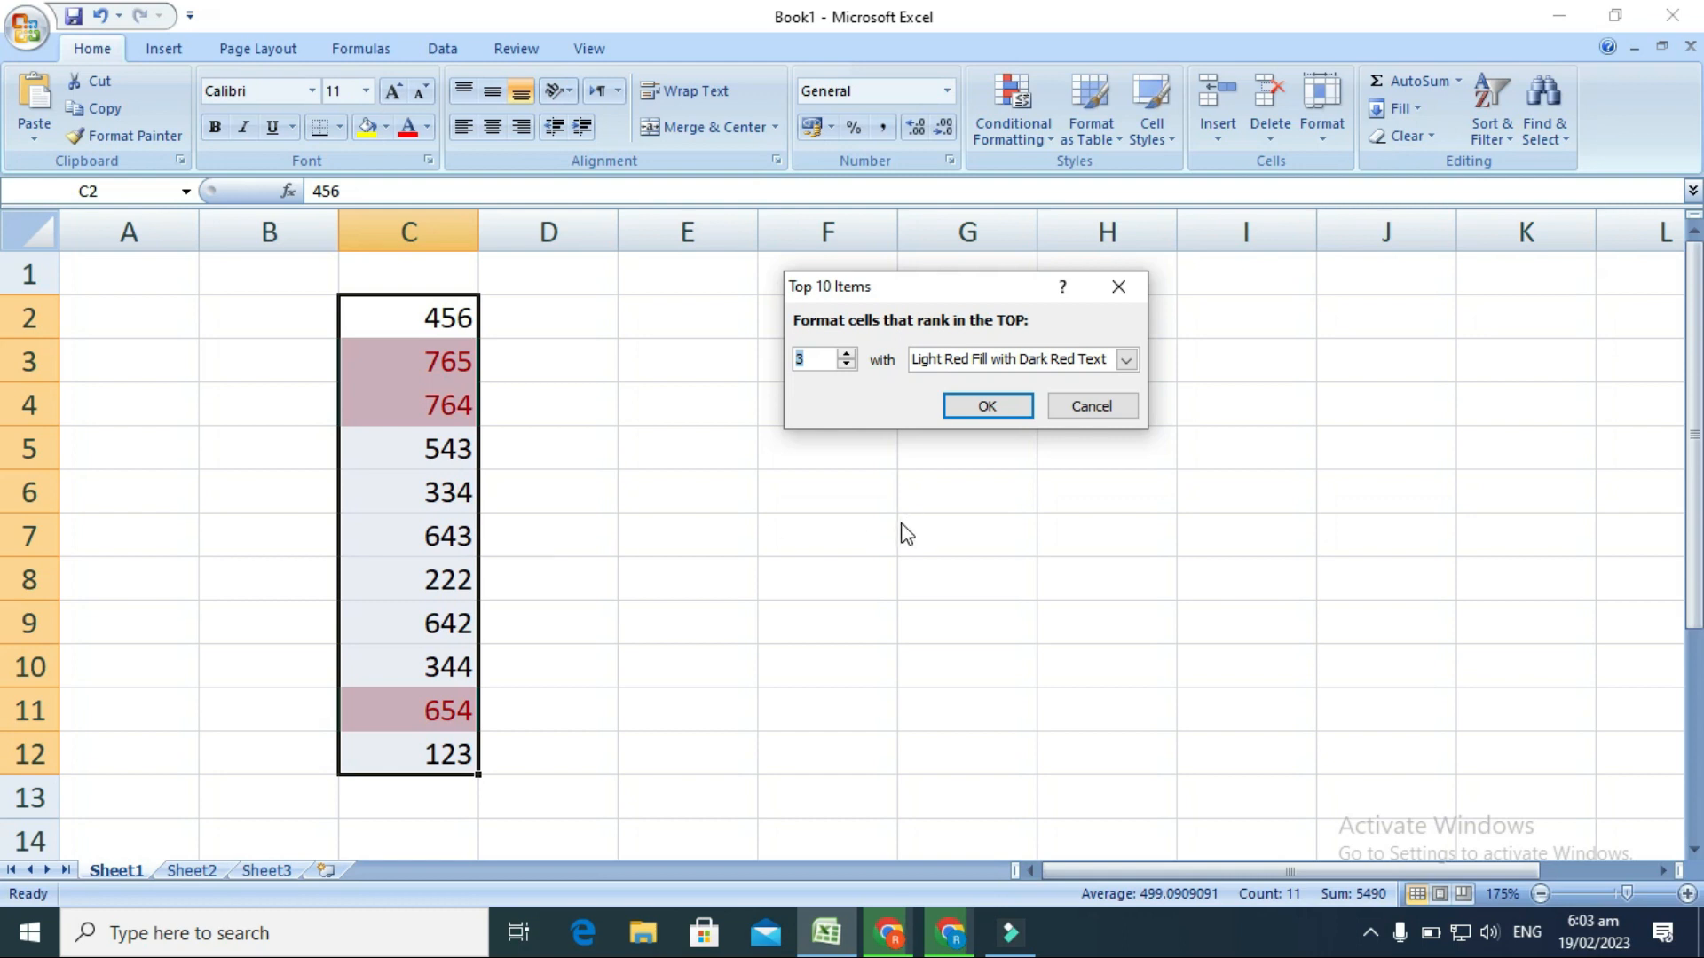
Give the top 3 rule a custom format with a red fill and apply it.
click(1125, 361)
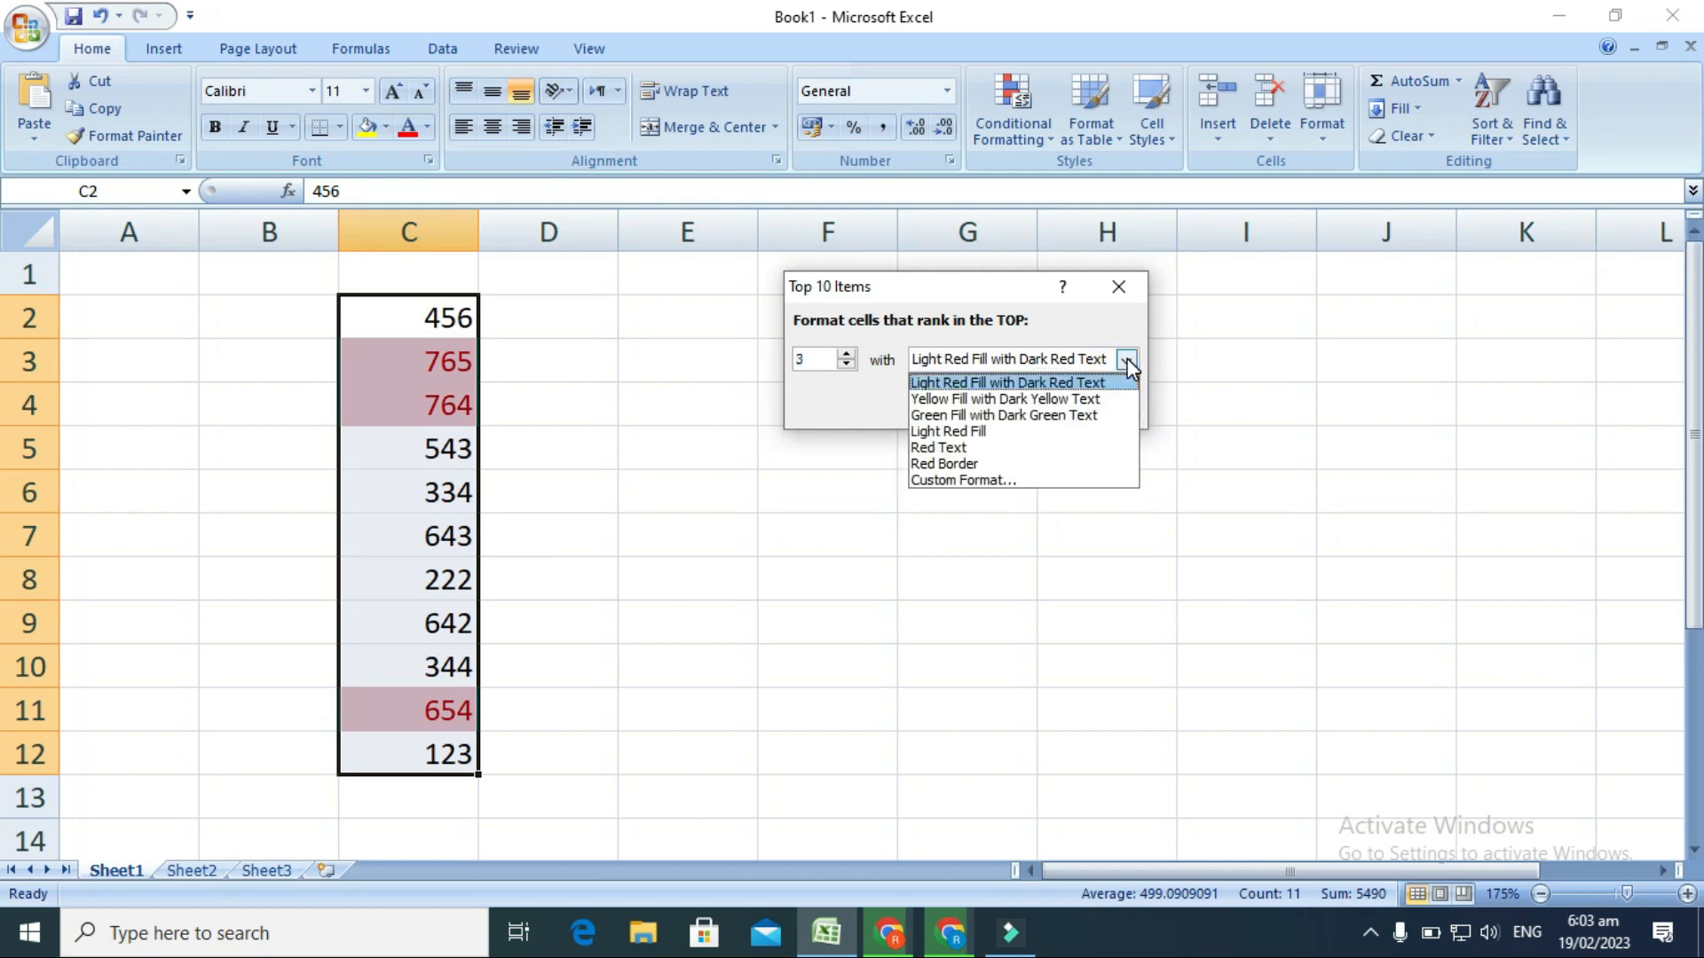
click(969, 479)
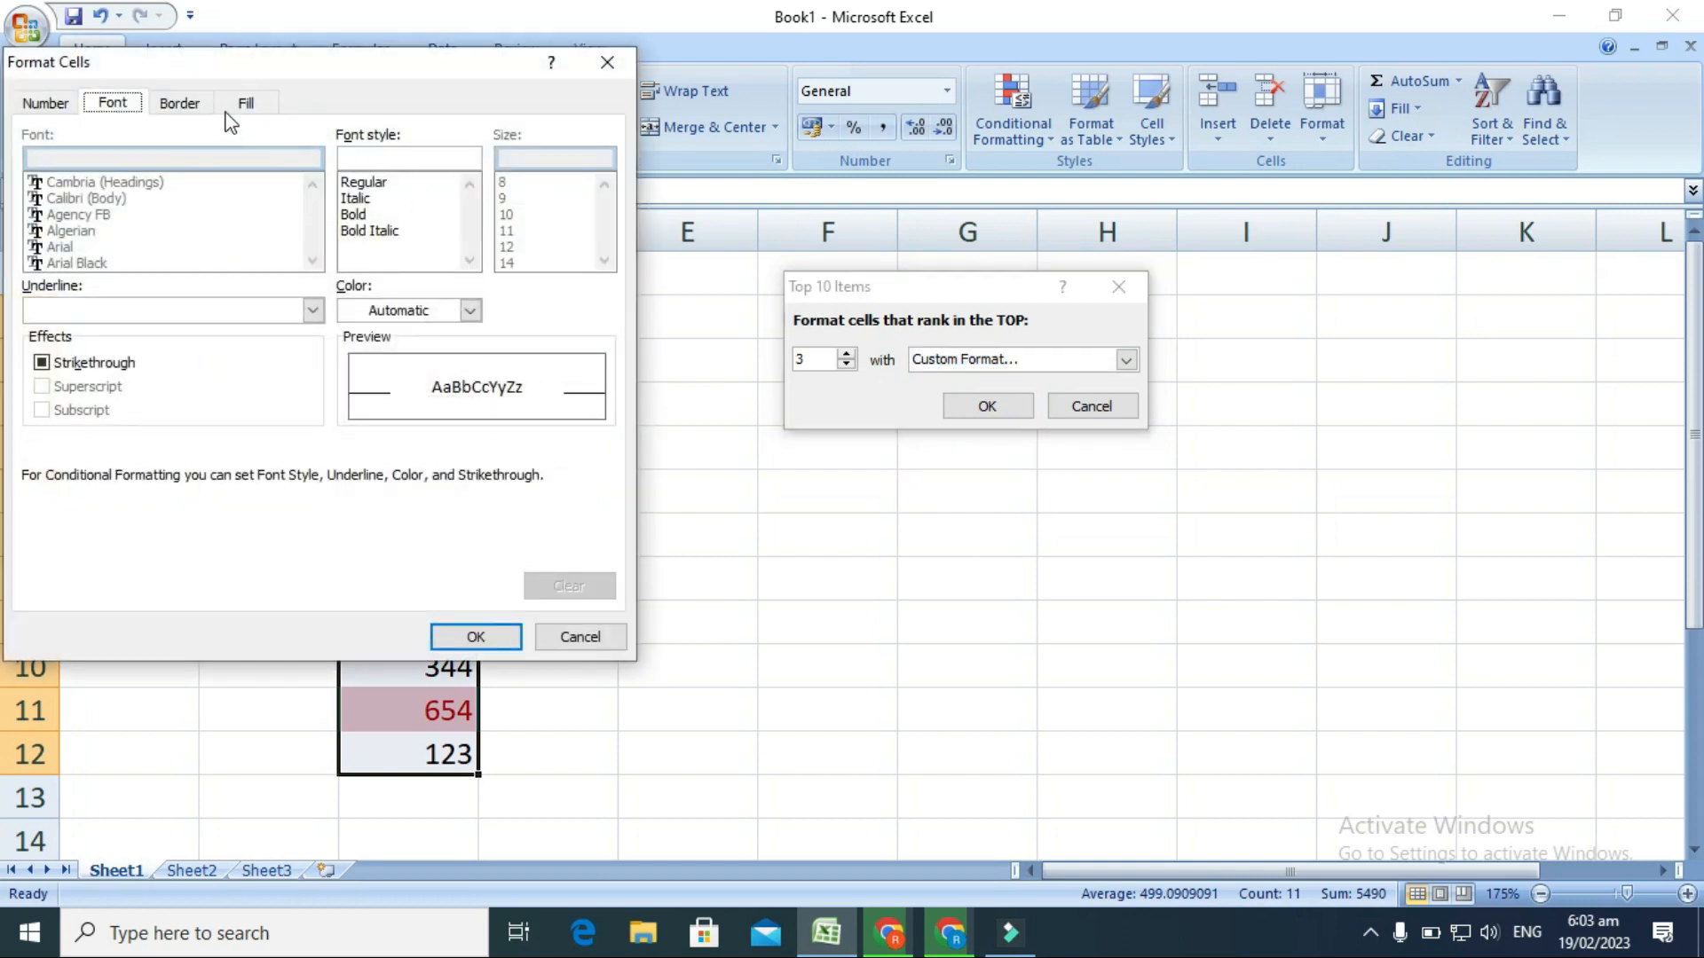
click(247, 104)
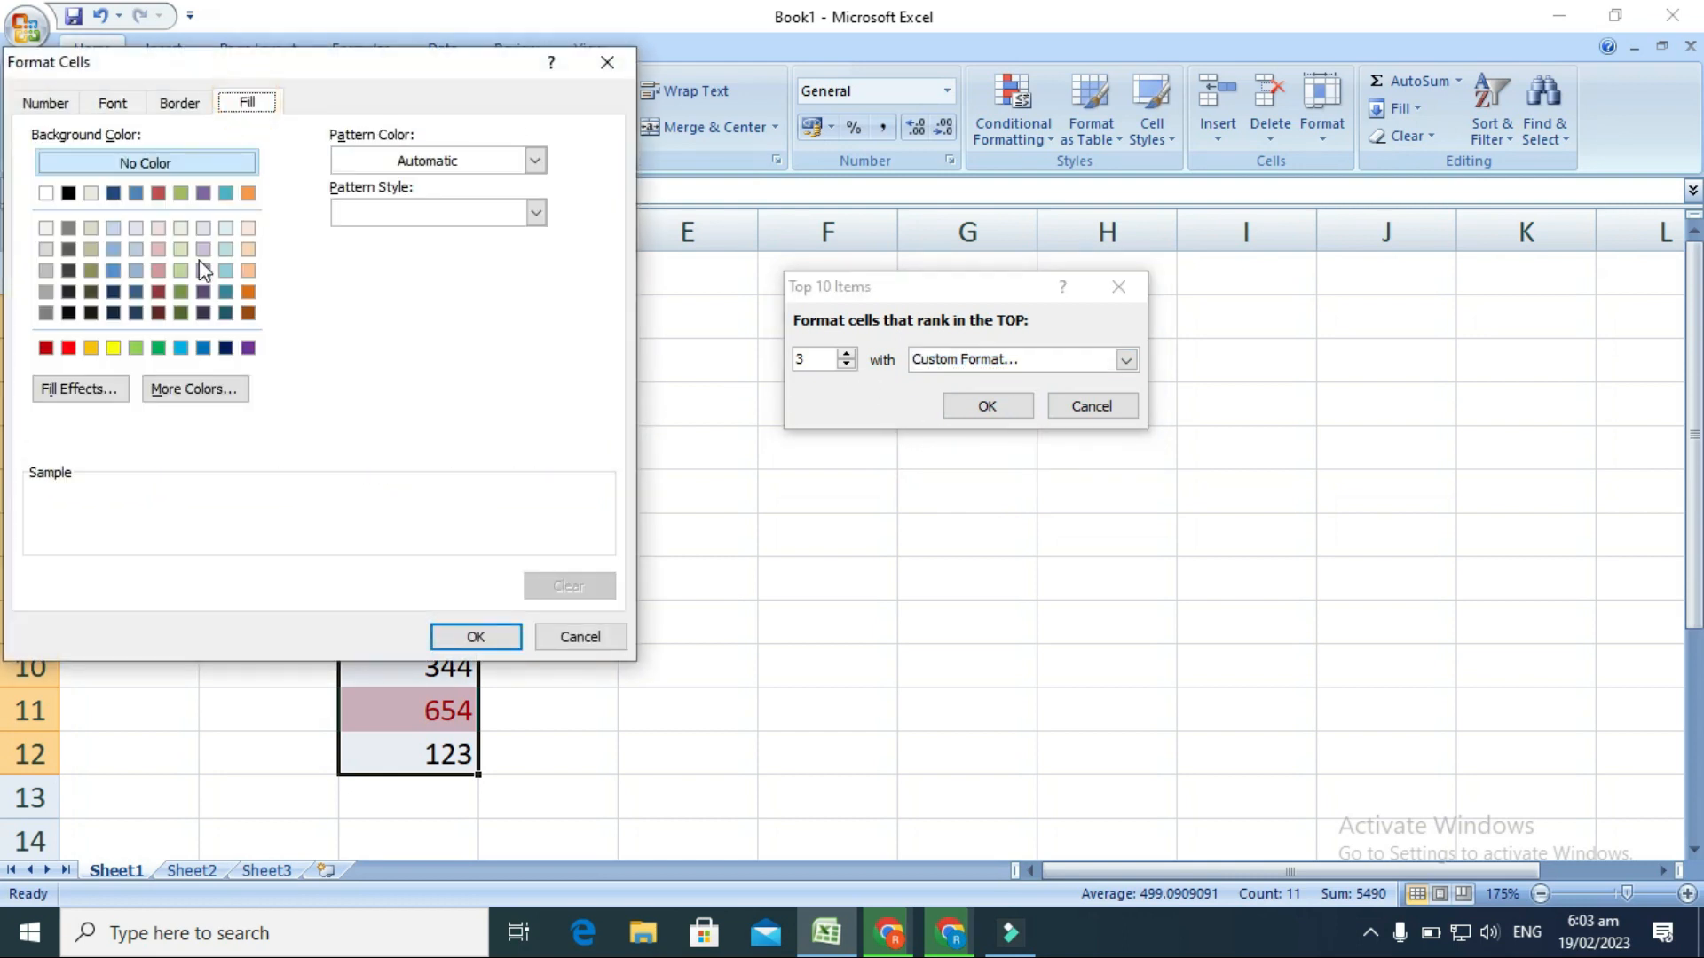
click(69, 348)
click(476, 637)
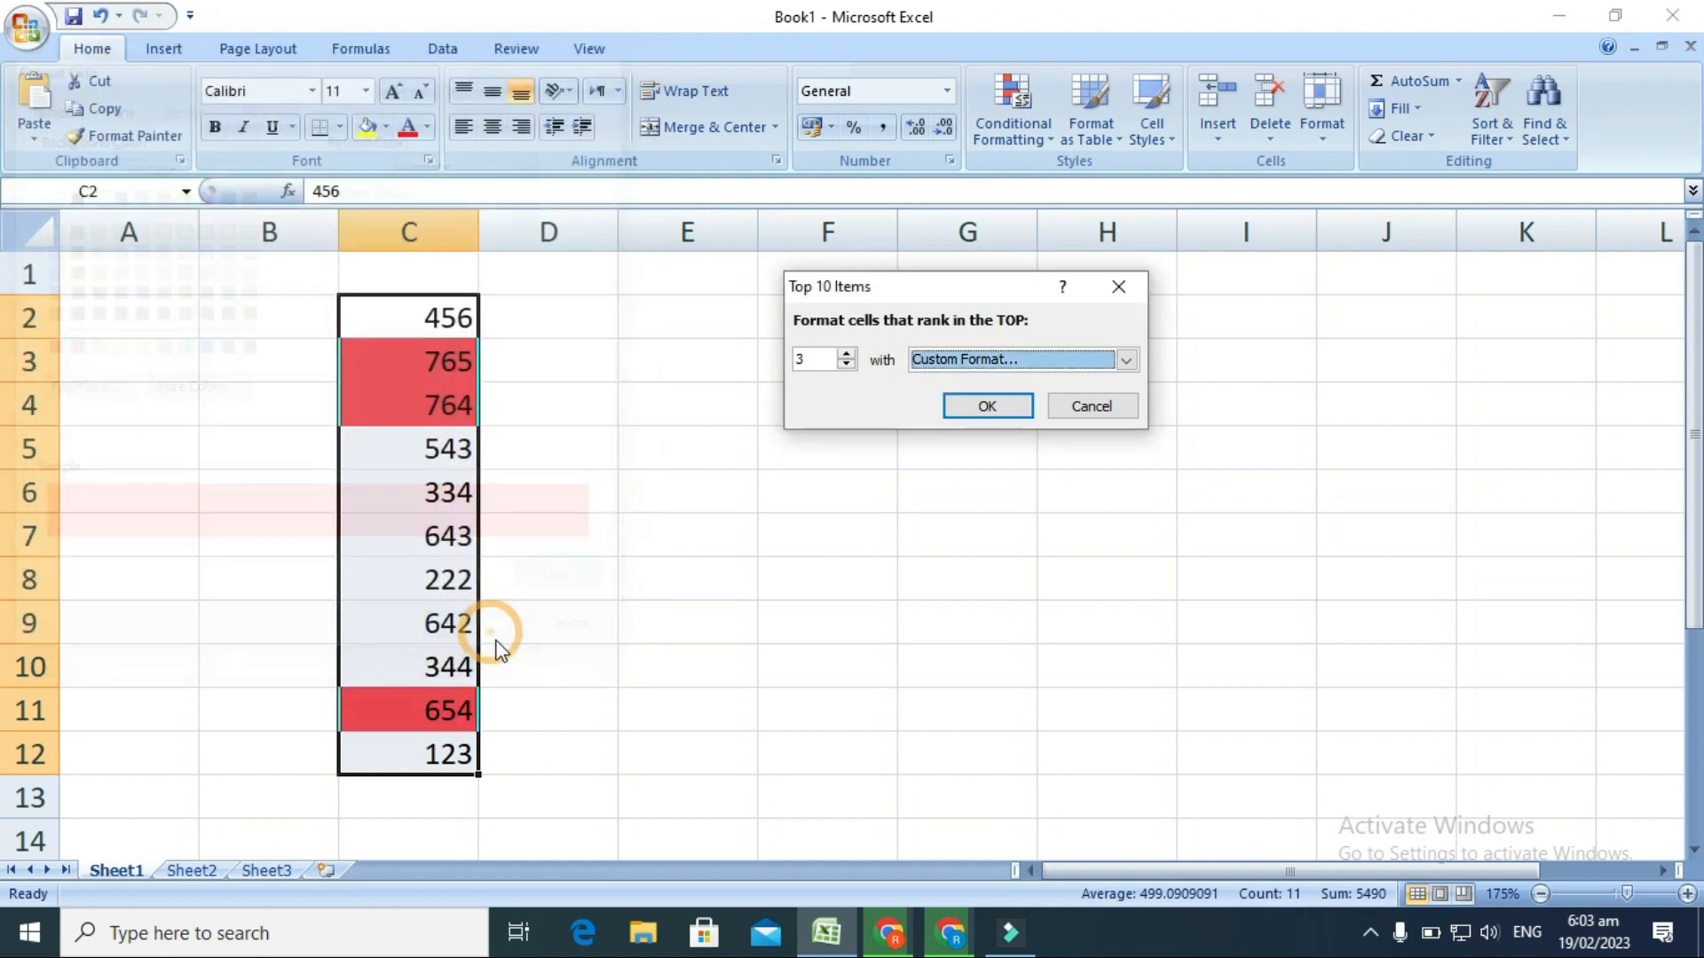
click(1001, 403)
click(690, 449)
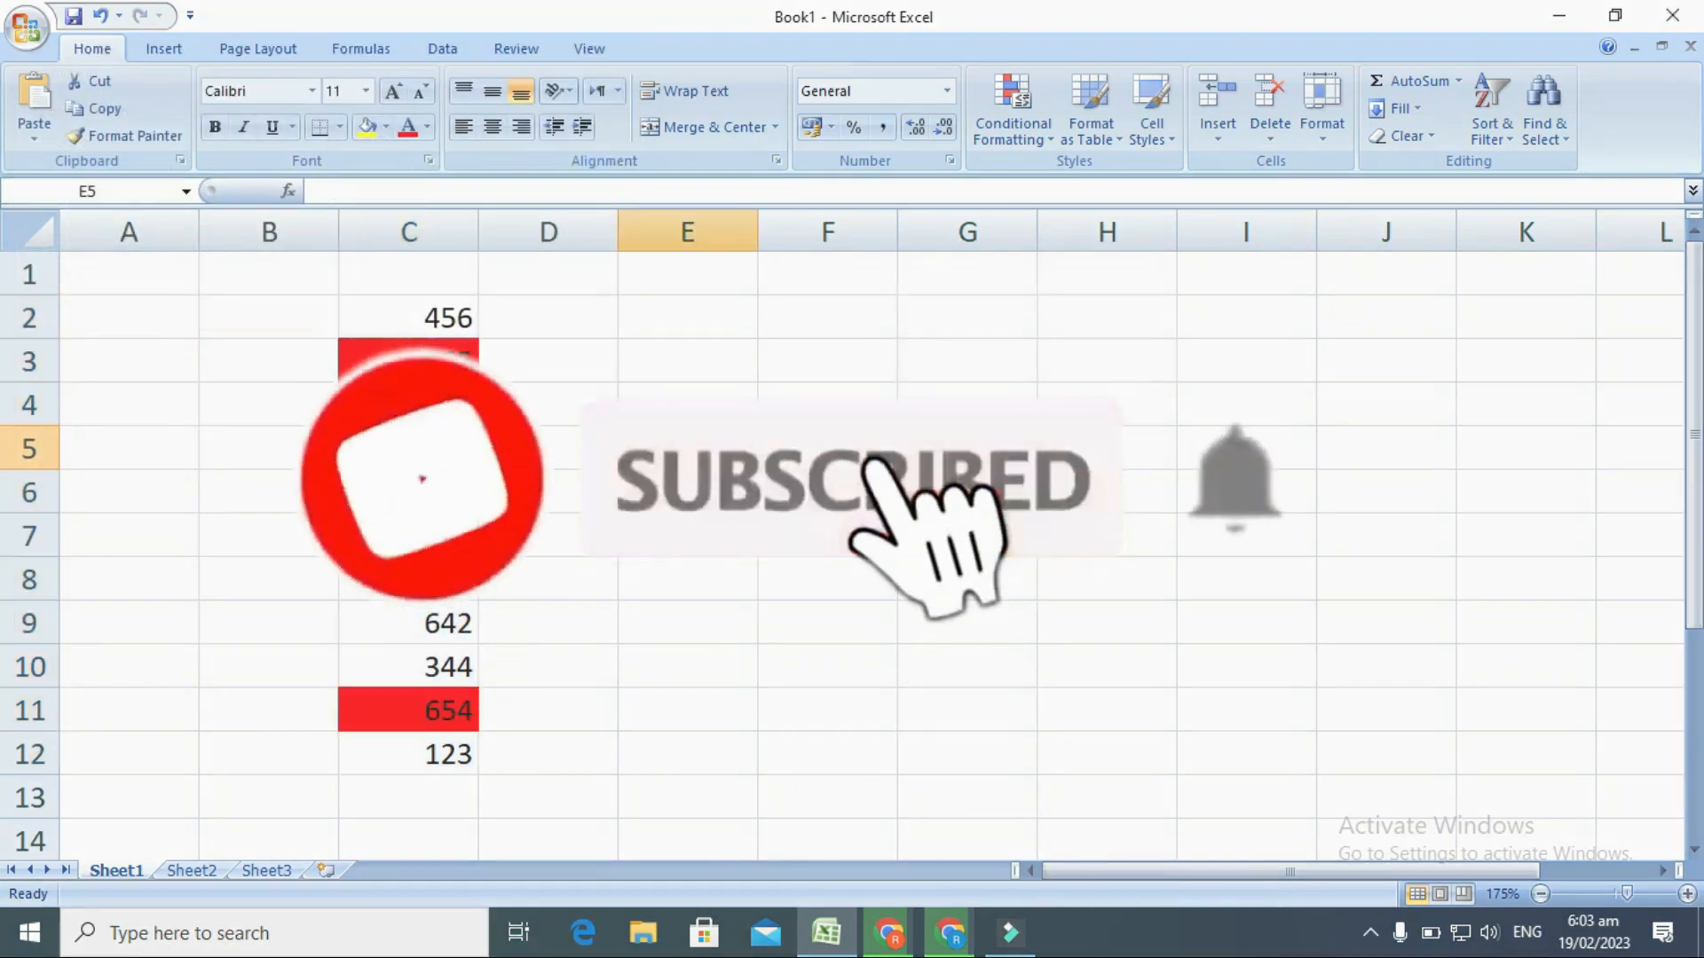
Add a Top 10% conditional formatting rule to cells C2:C12 with a custom yellow fill.
drag(373, 306, 417, 754)
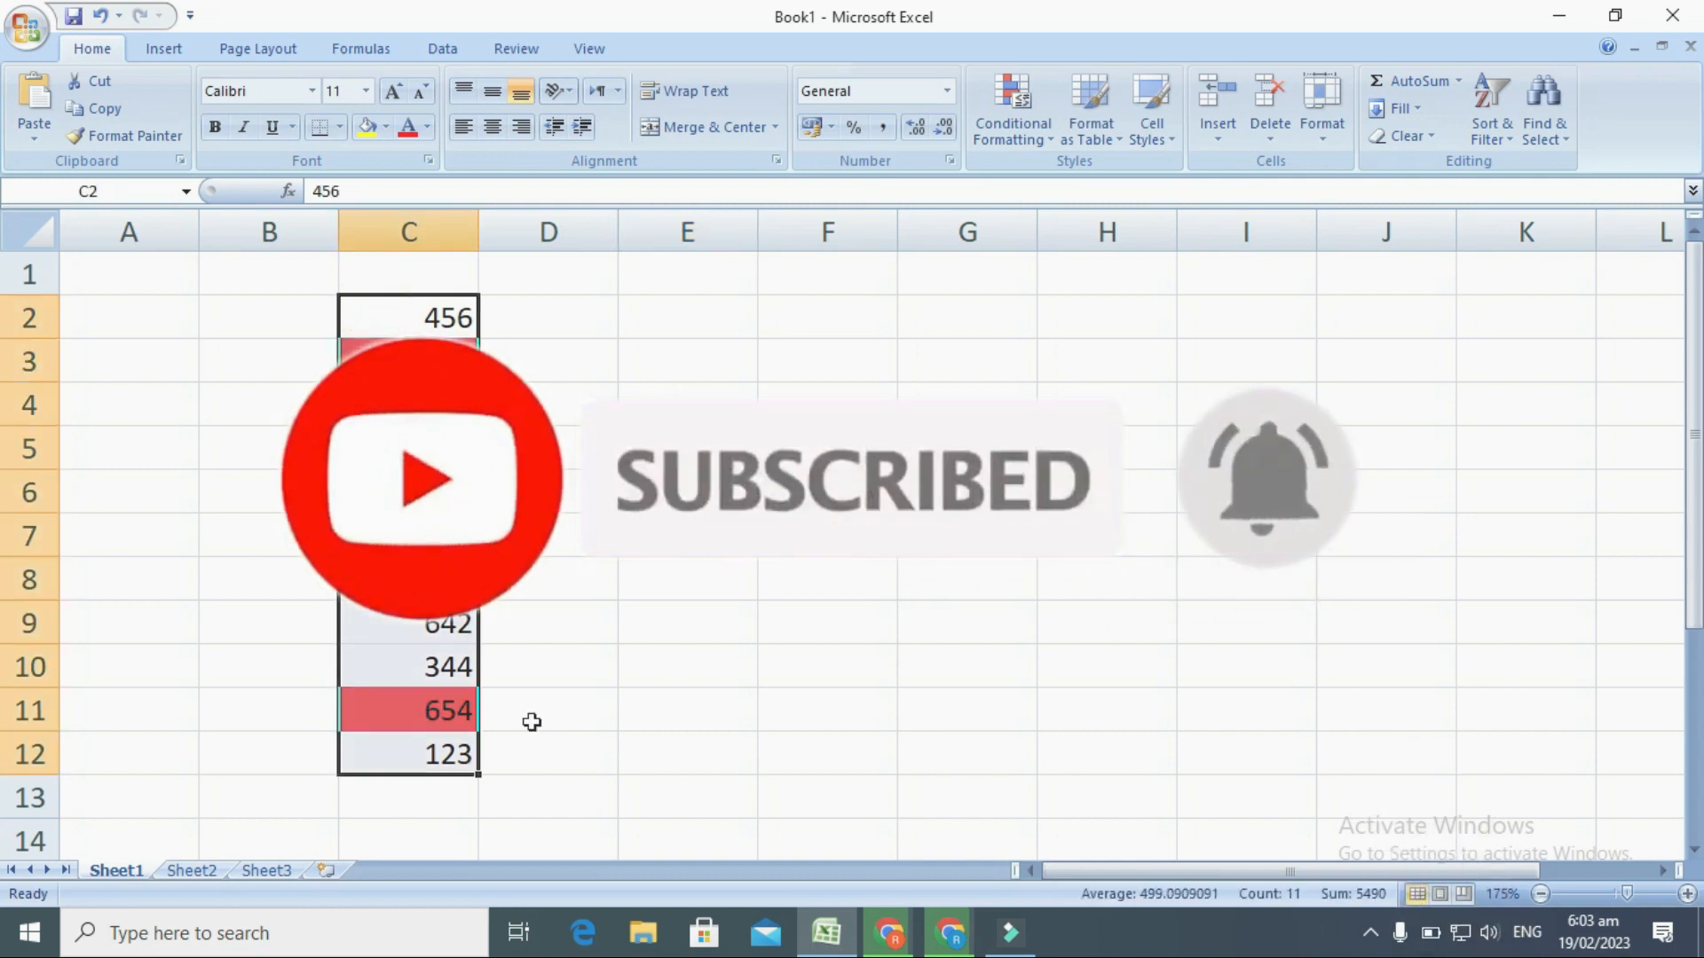
click(1012, 134)
mouse_move(1061, 227)
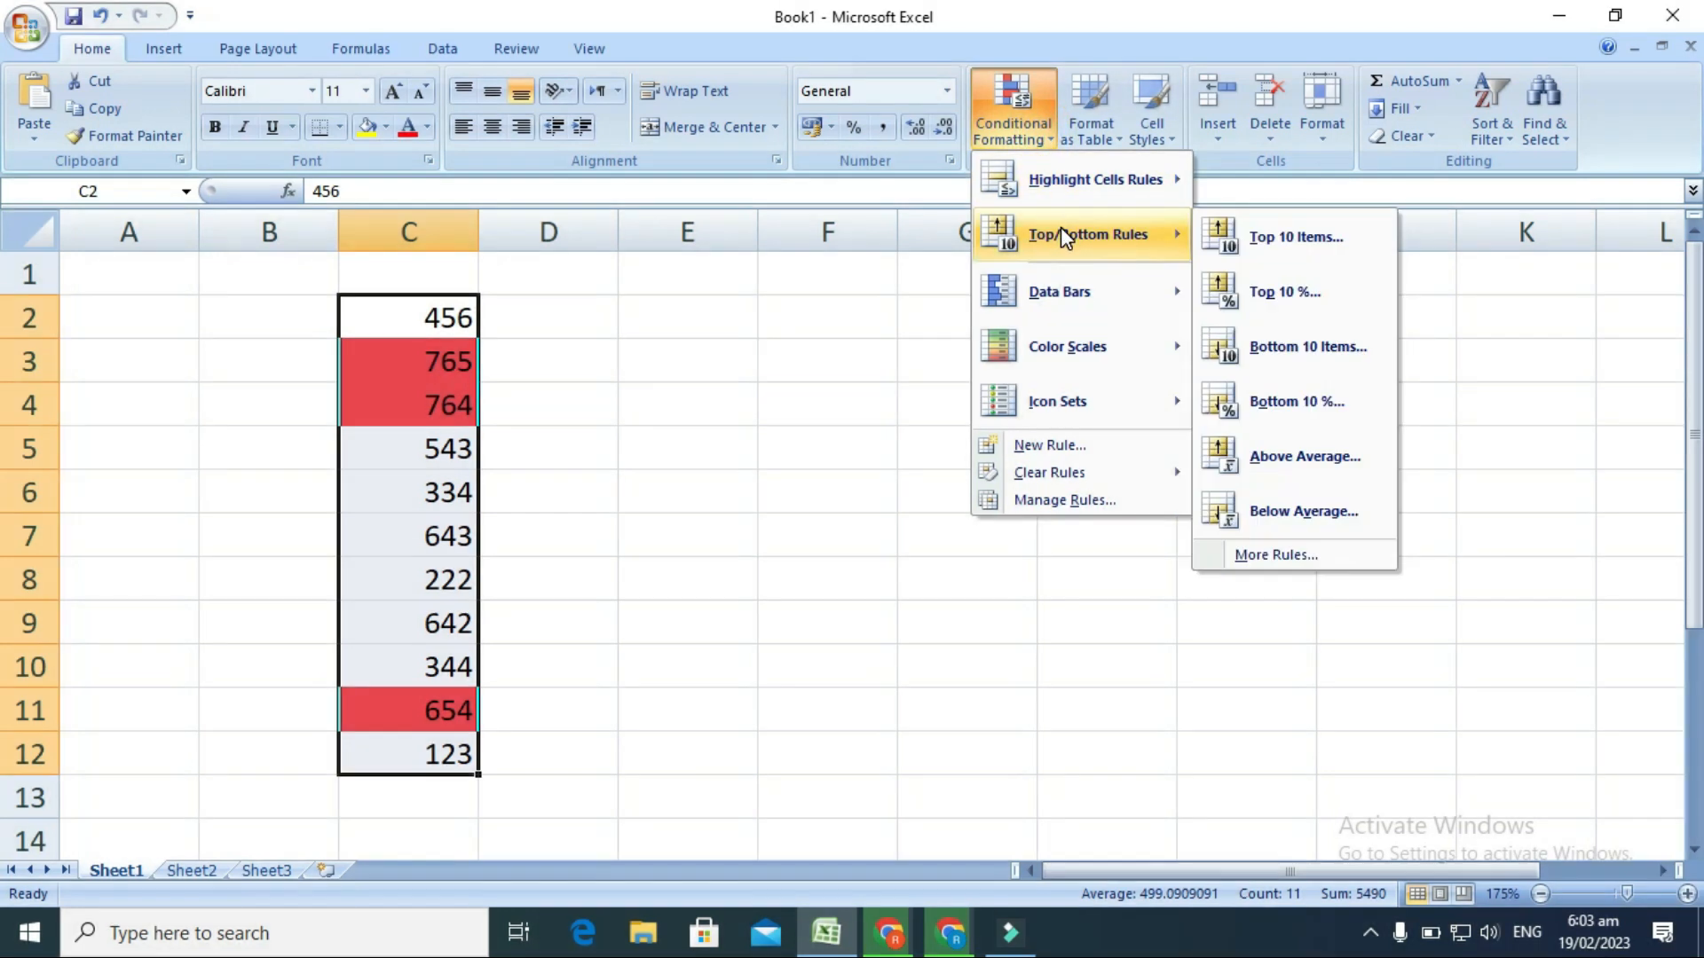
click(1272, 292)
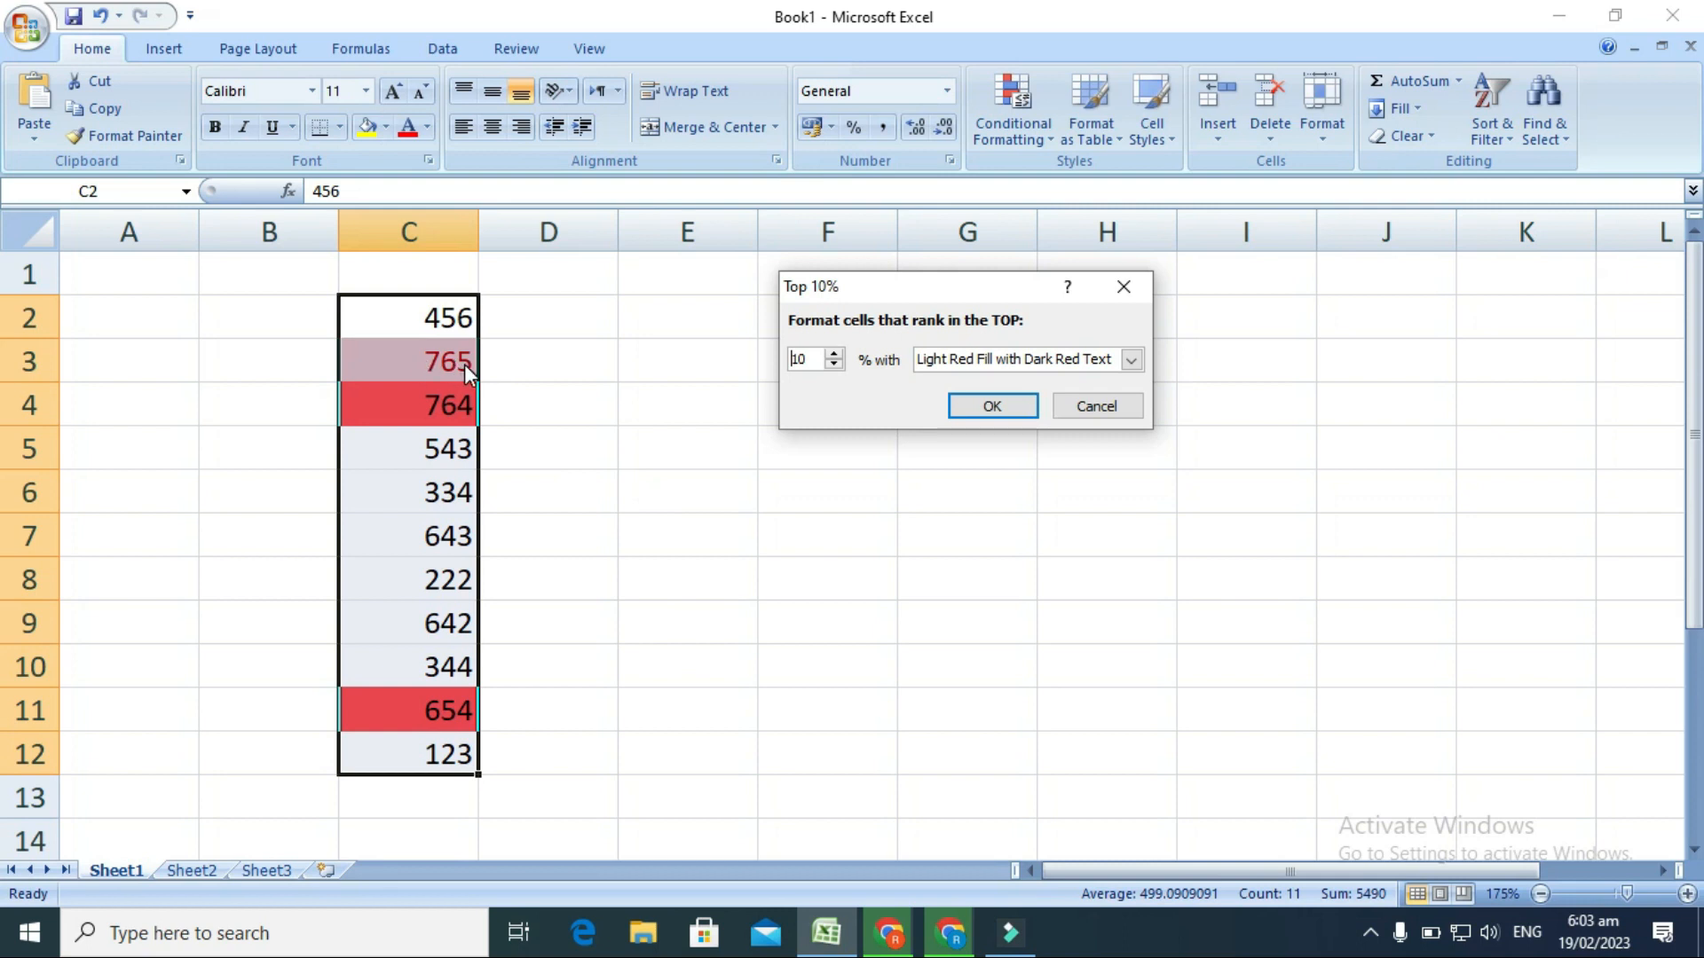
click(1131, 360)
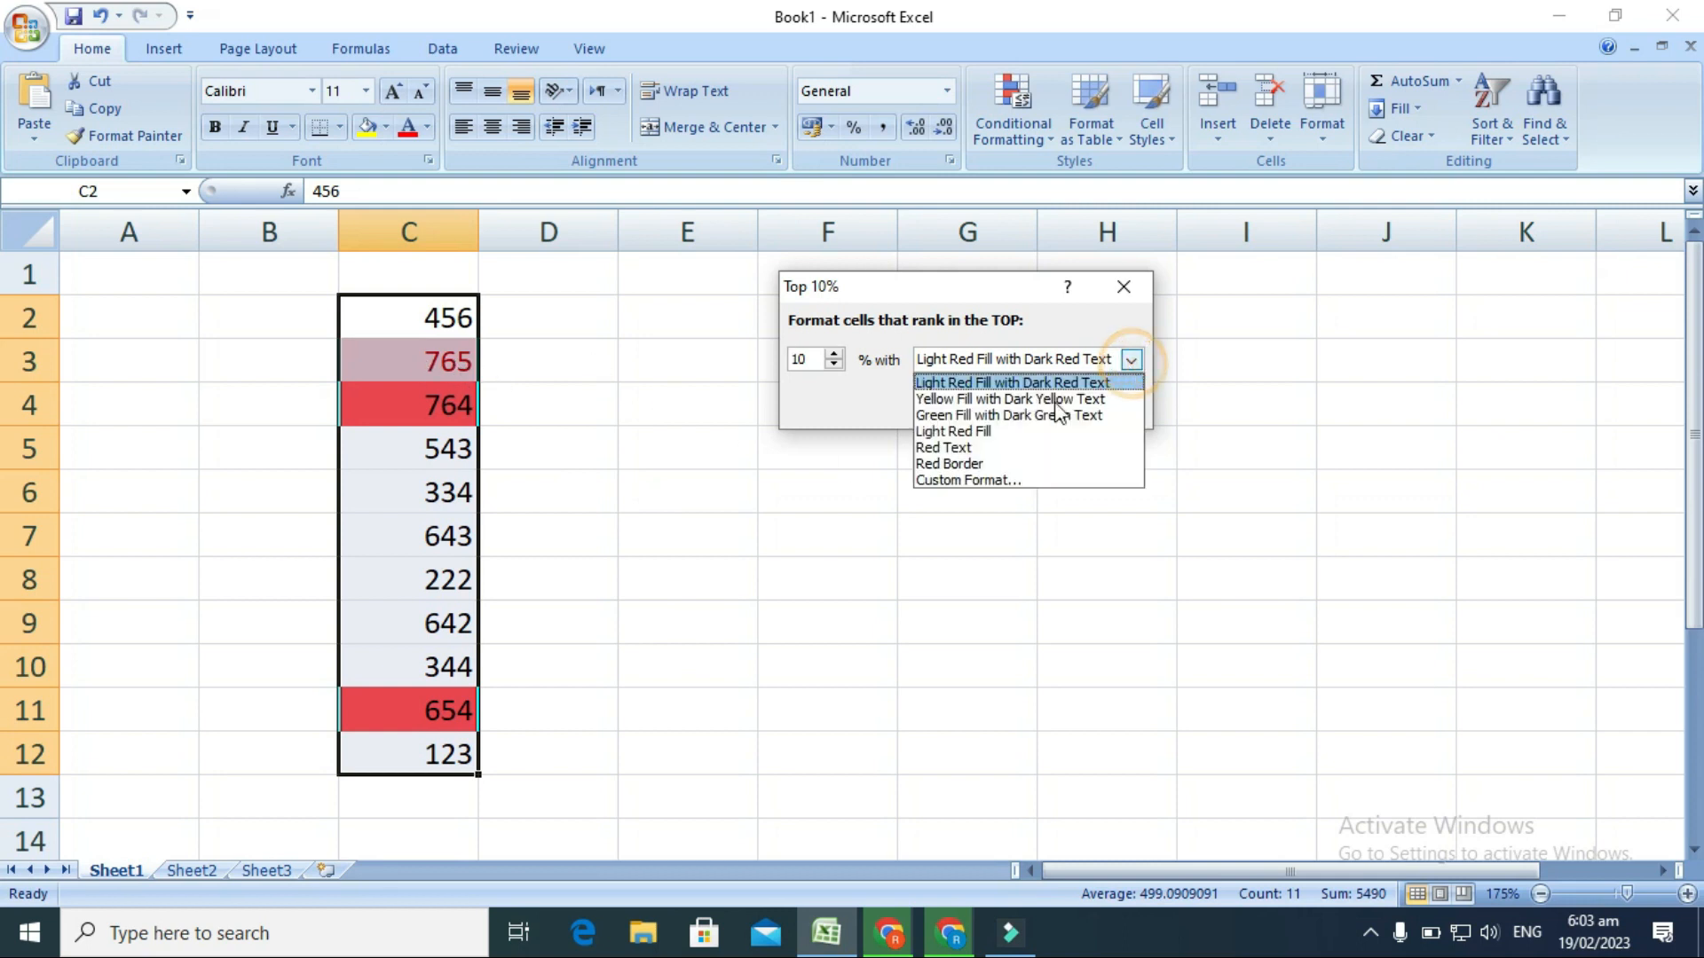
click(952, 479)
click(760, 330)
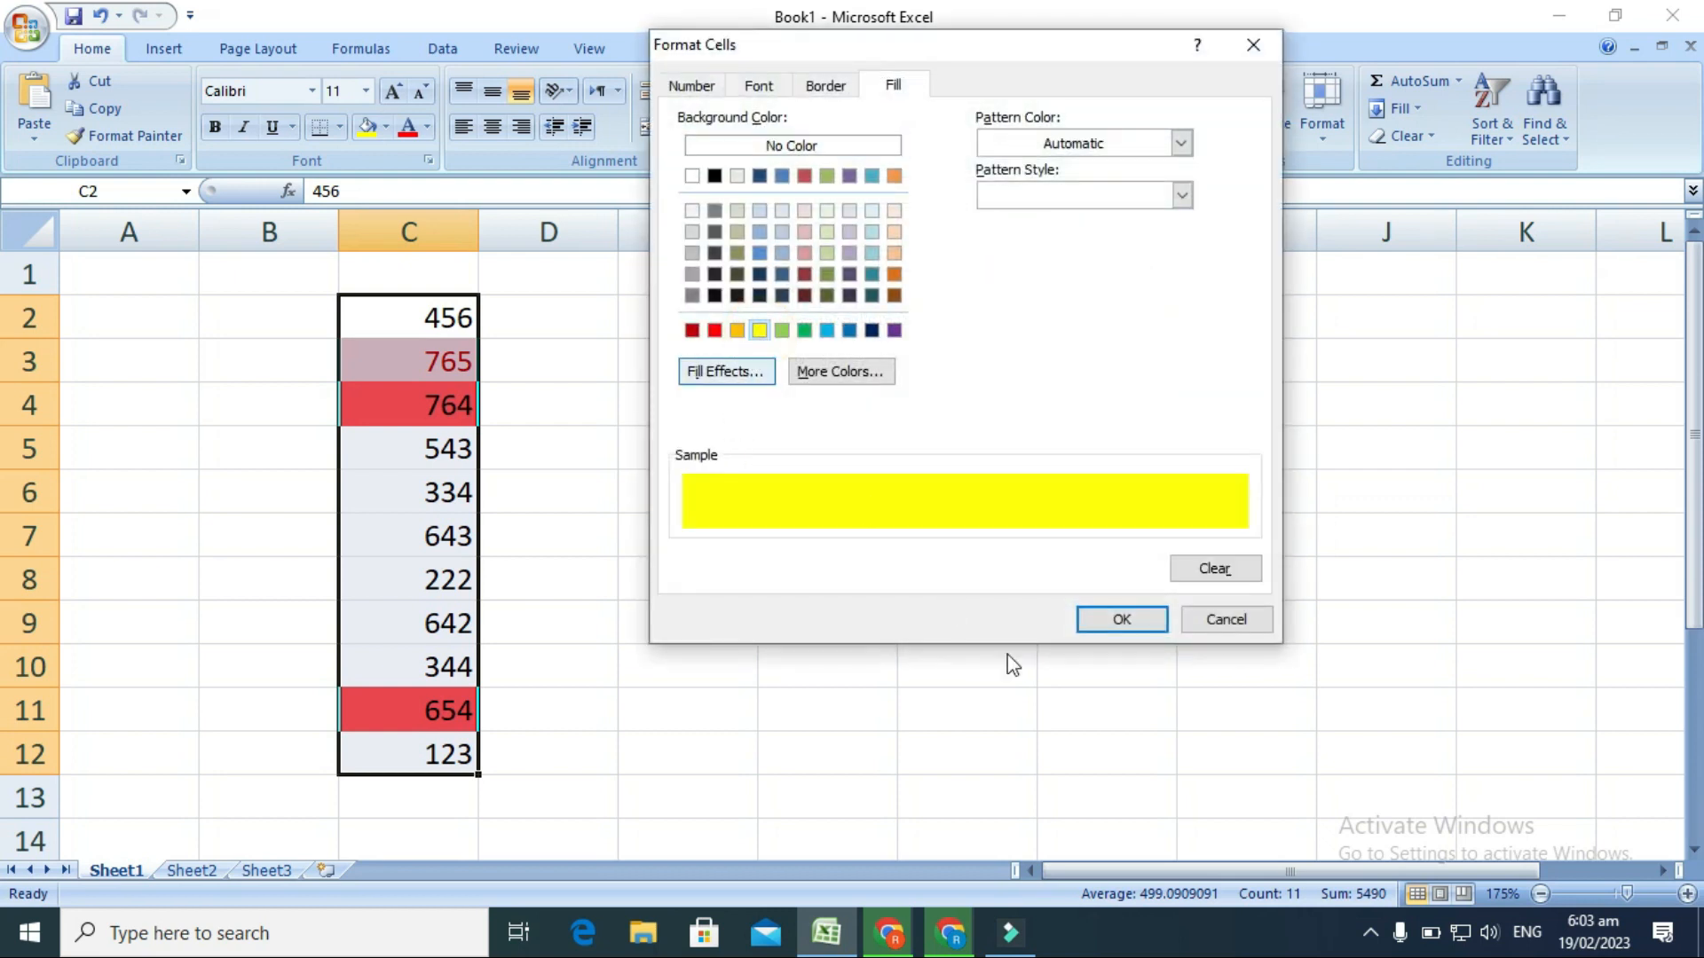
click(1123, 621)
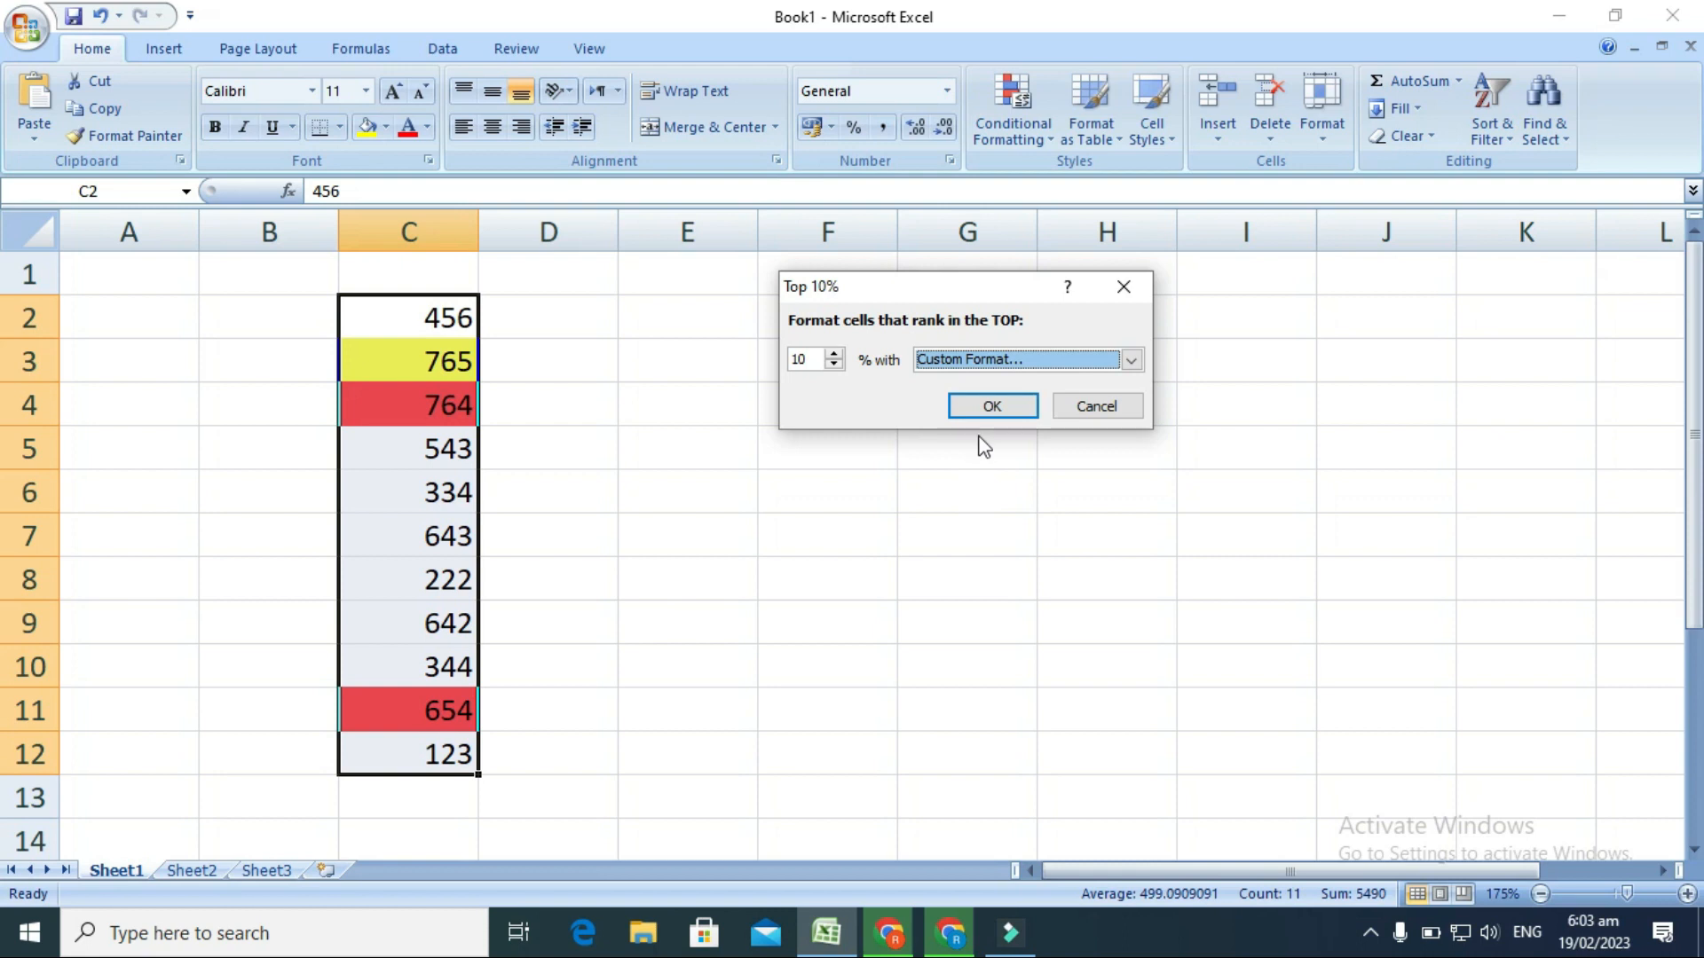
click(991, 405)
click(705, 548)
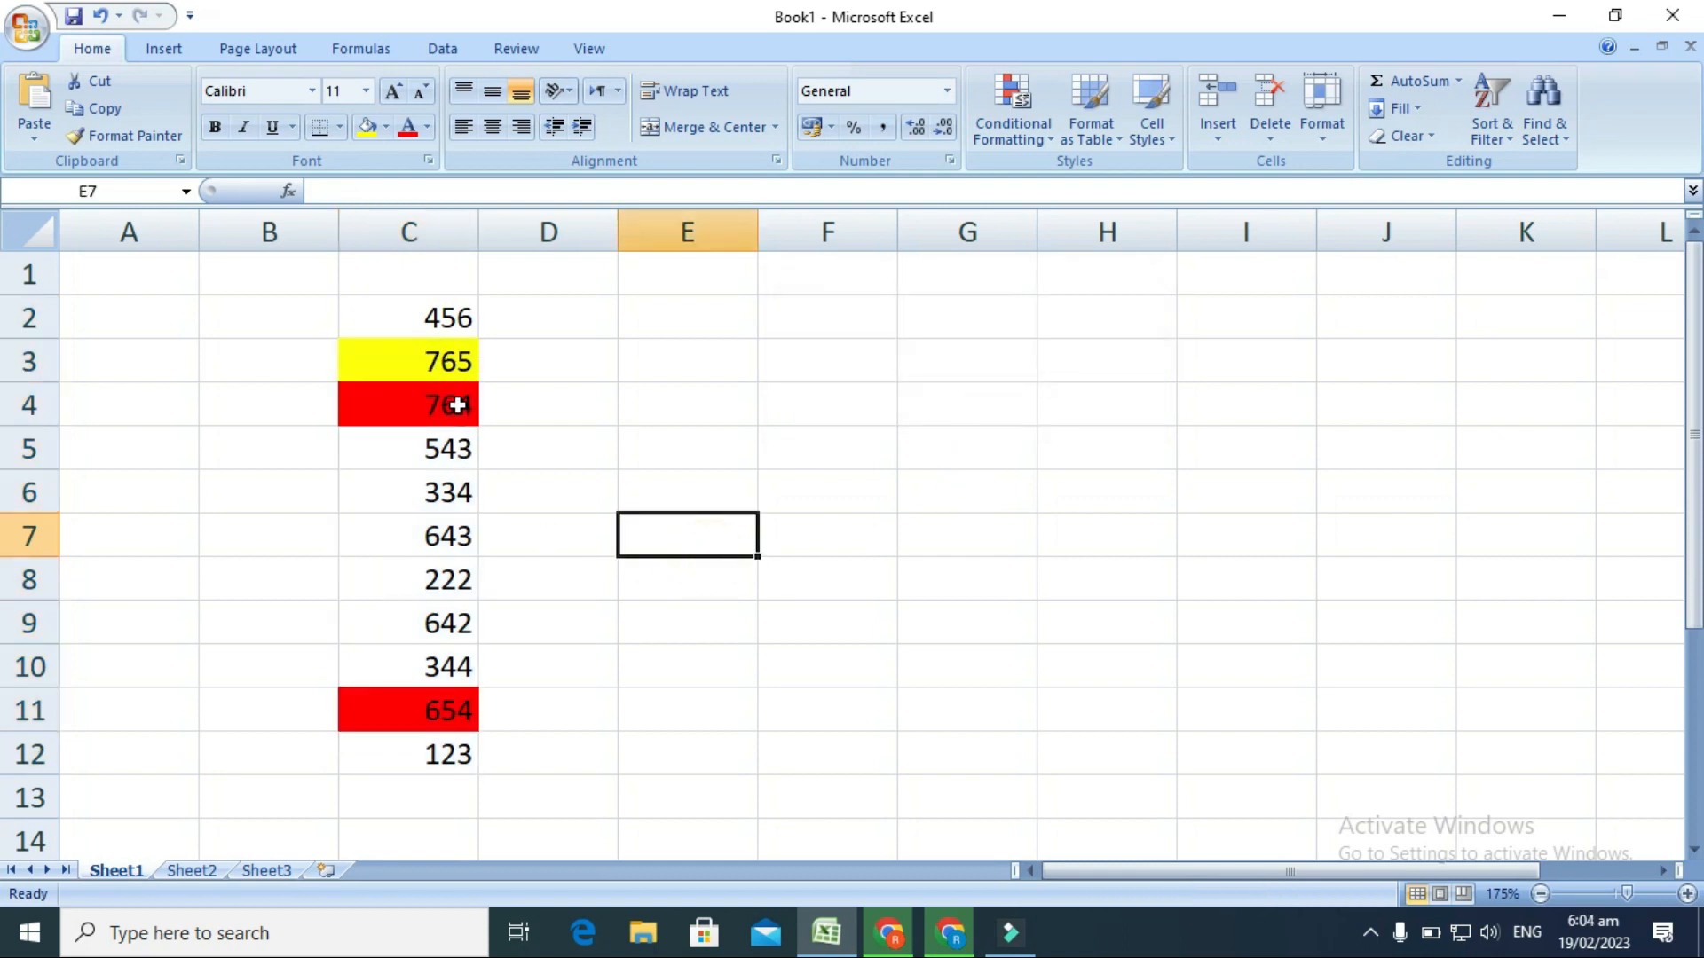
Start a Bottom 10 Items conditional formatting rule on cells C2:C12 and limit it to the bottom 3 values.
click(410, 317)
drag(443, 321, 427, 750)
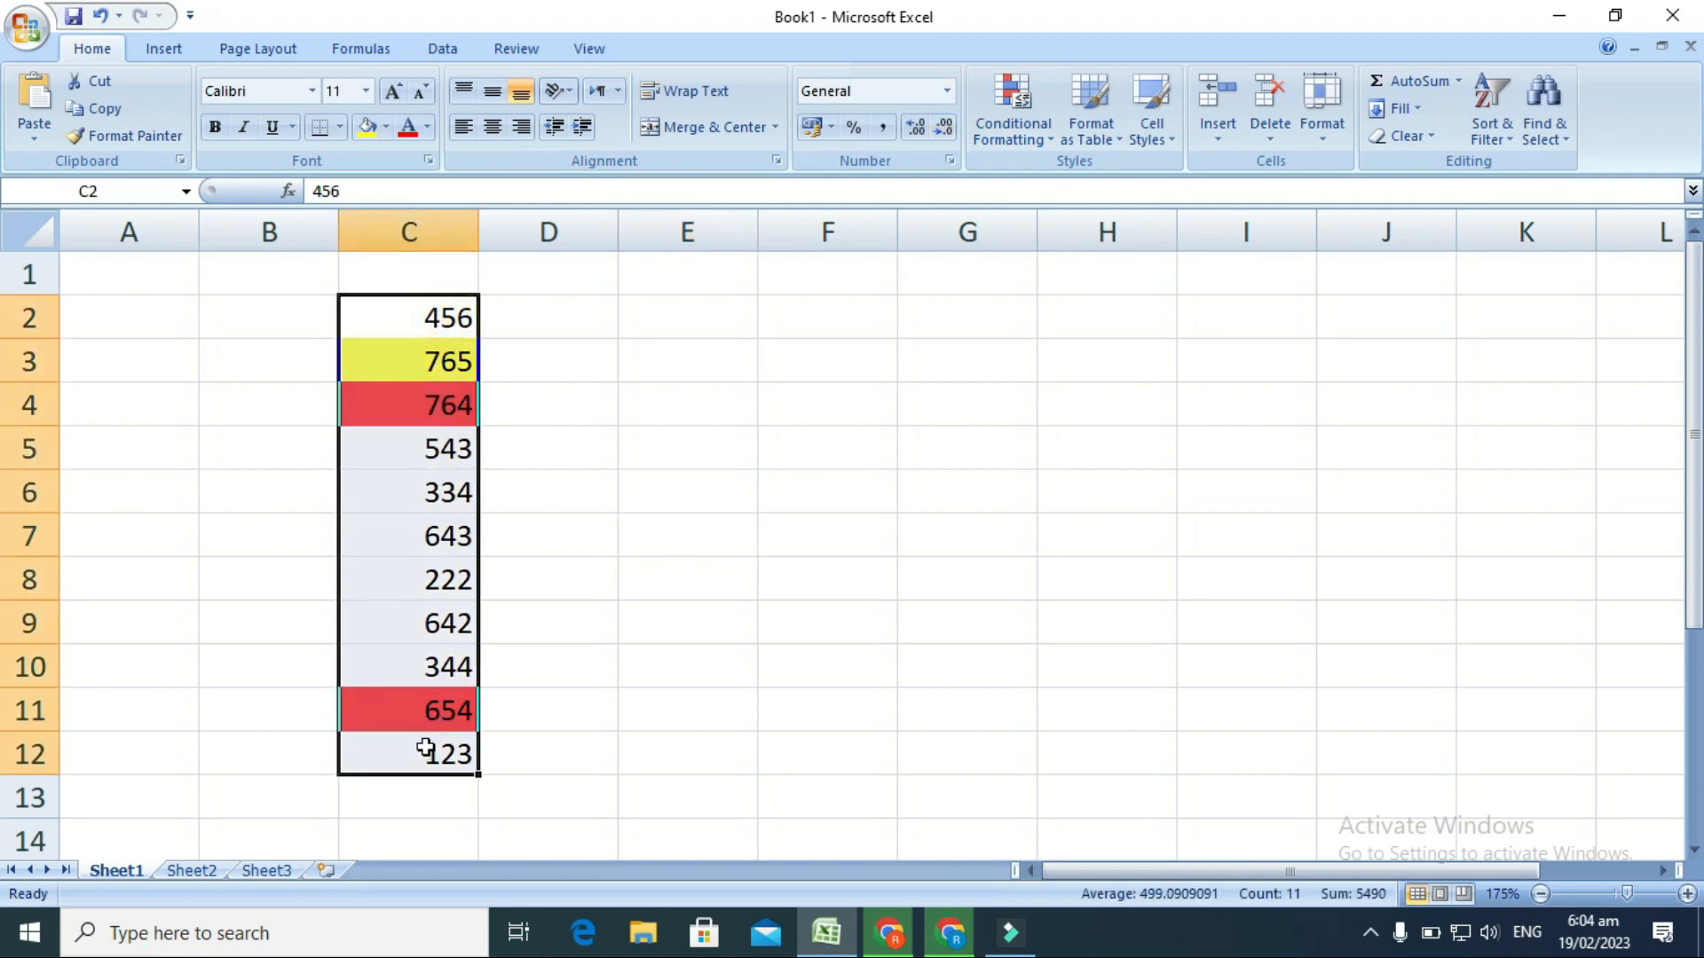
click(1047, 137)
mouse_move(1056, 252)
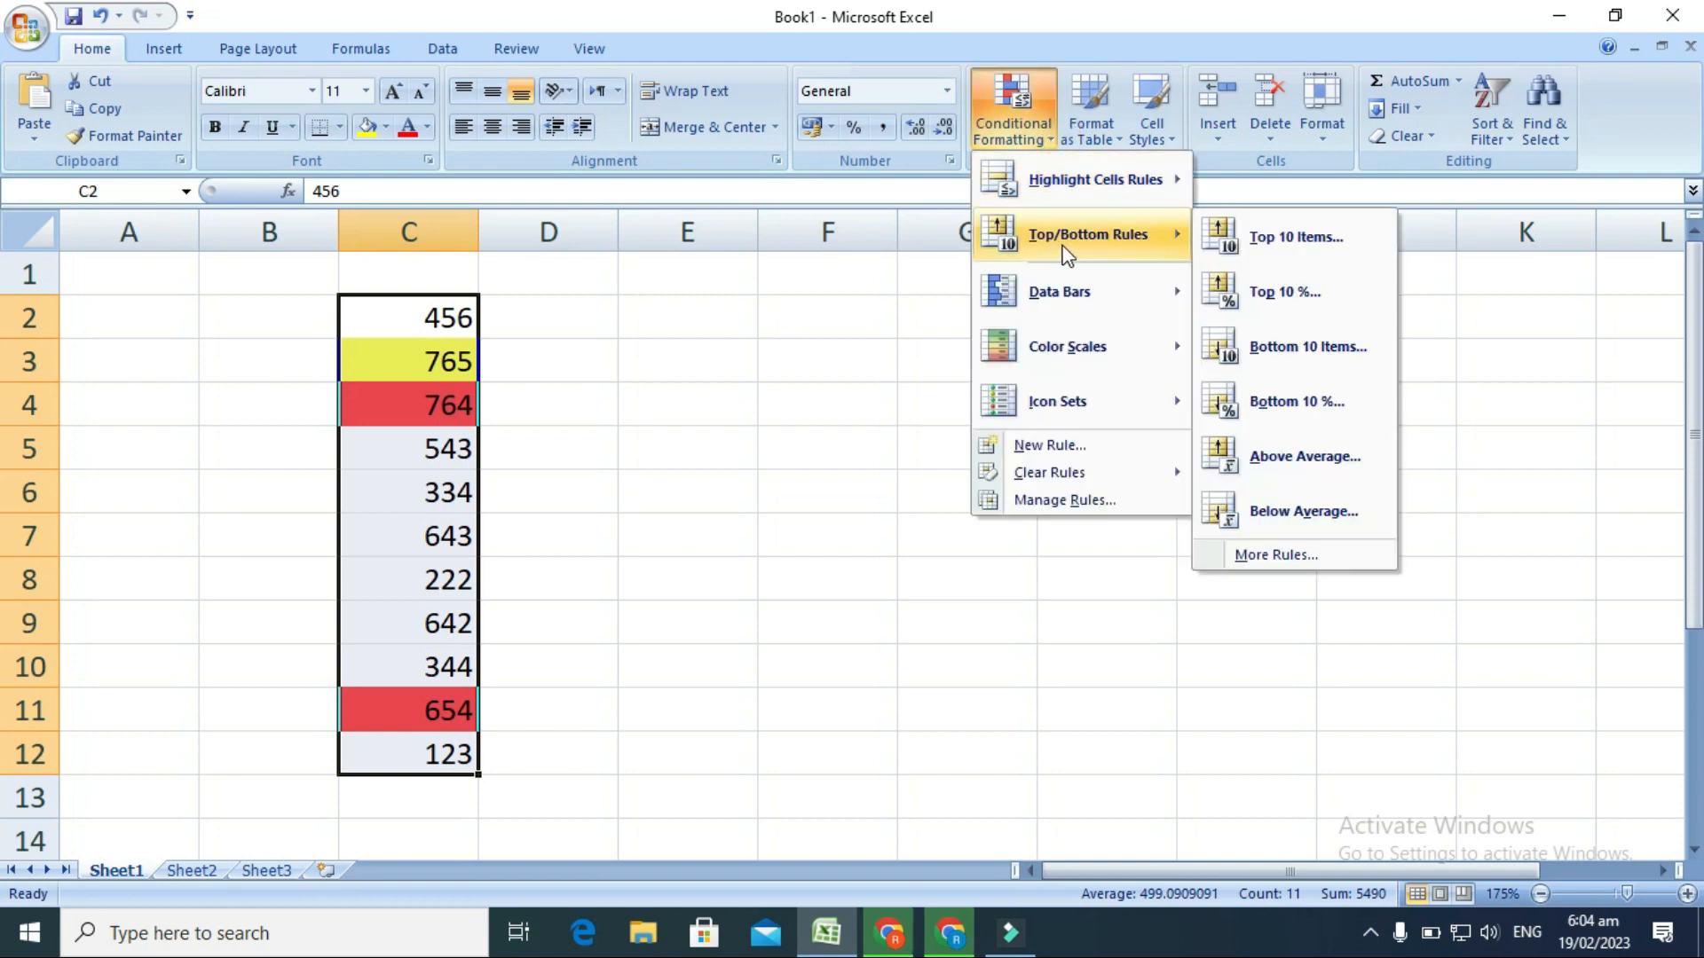
click(1291, 337)
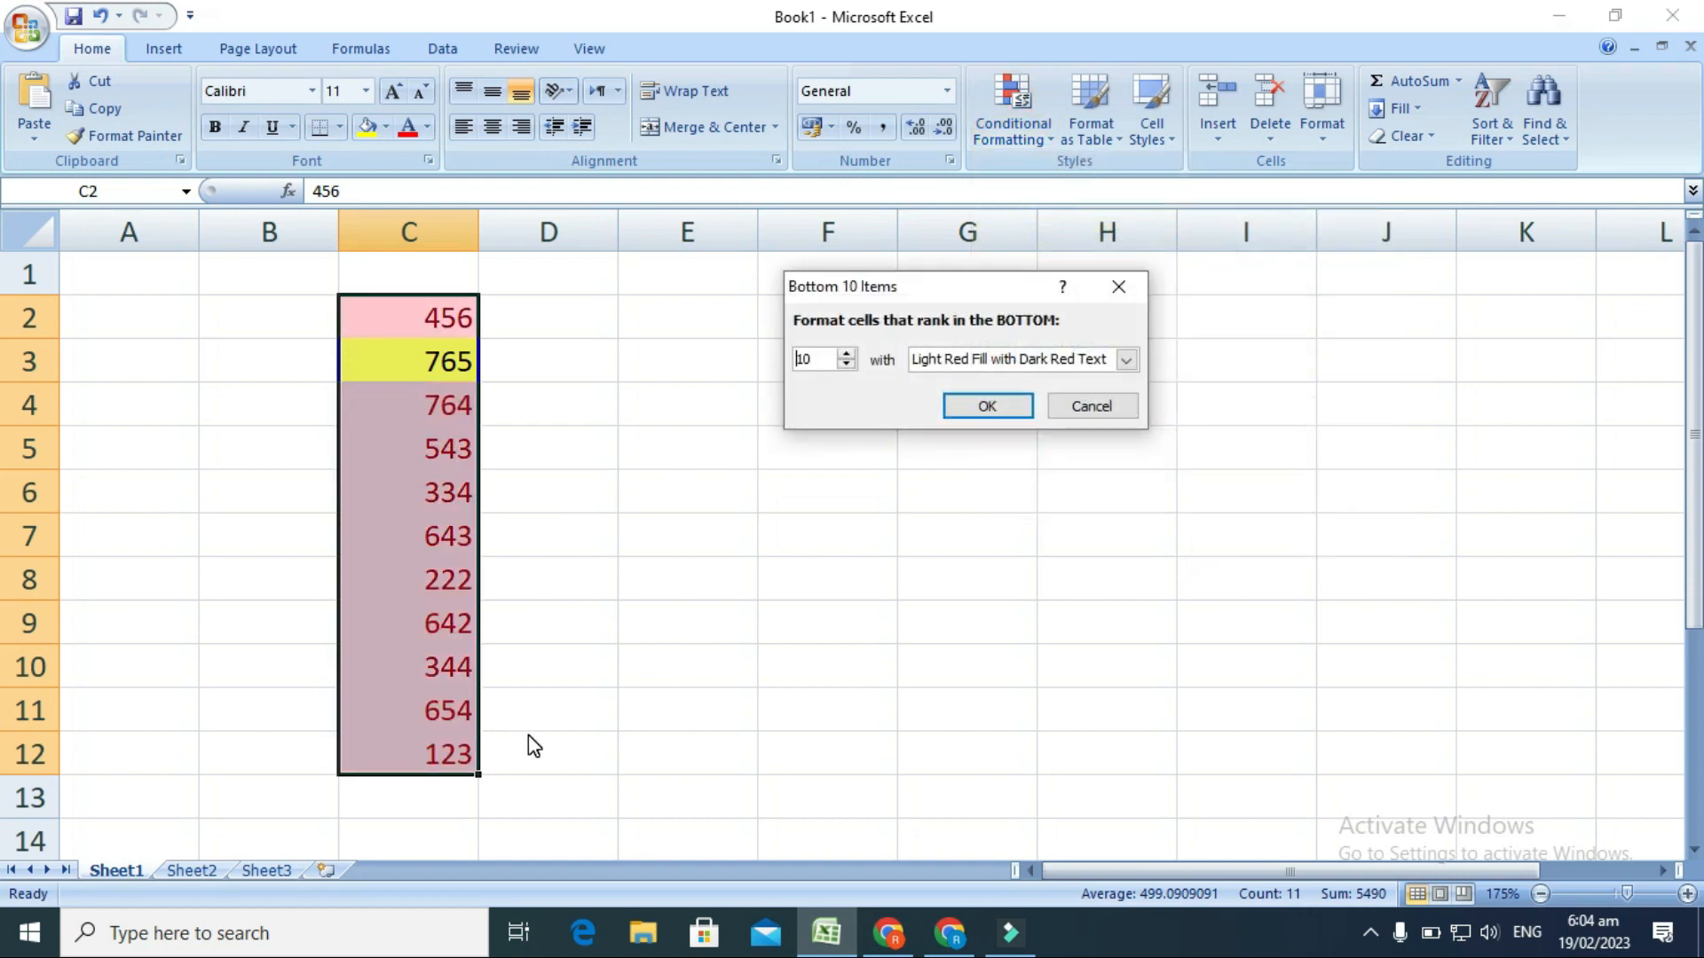
click(847, 364)
click(847, 365)
click(847, 365)
click(848, 365)
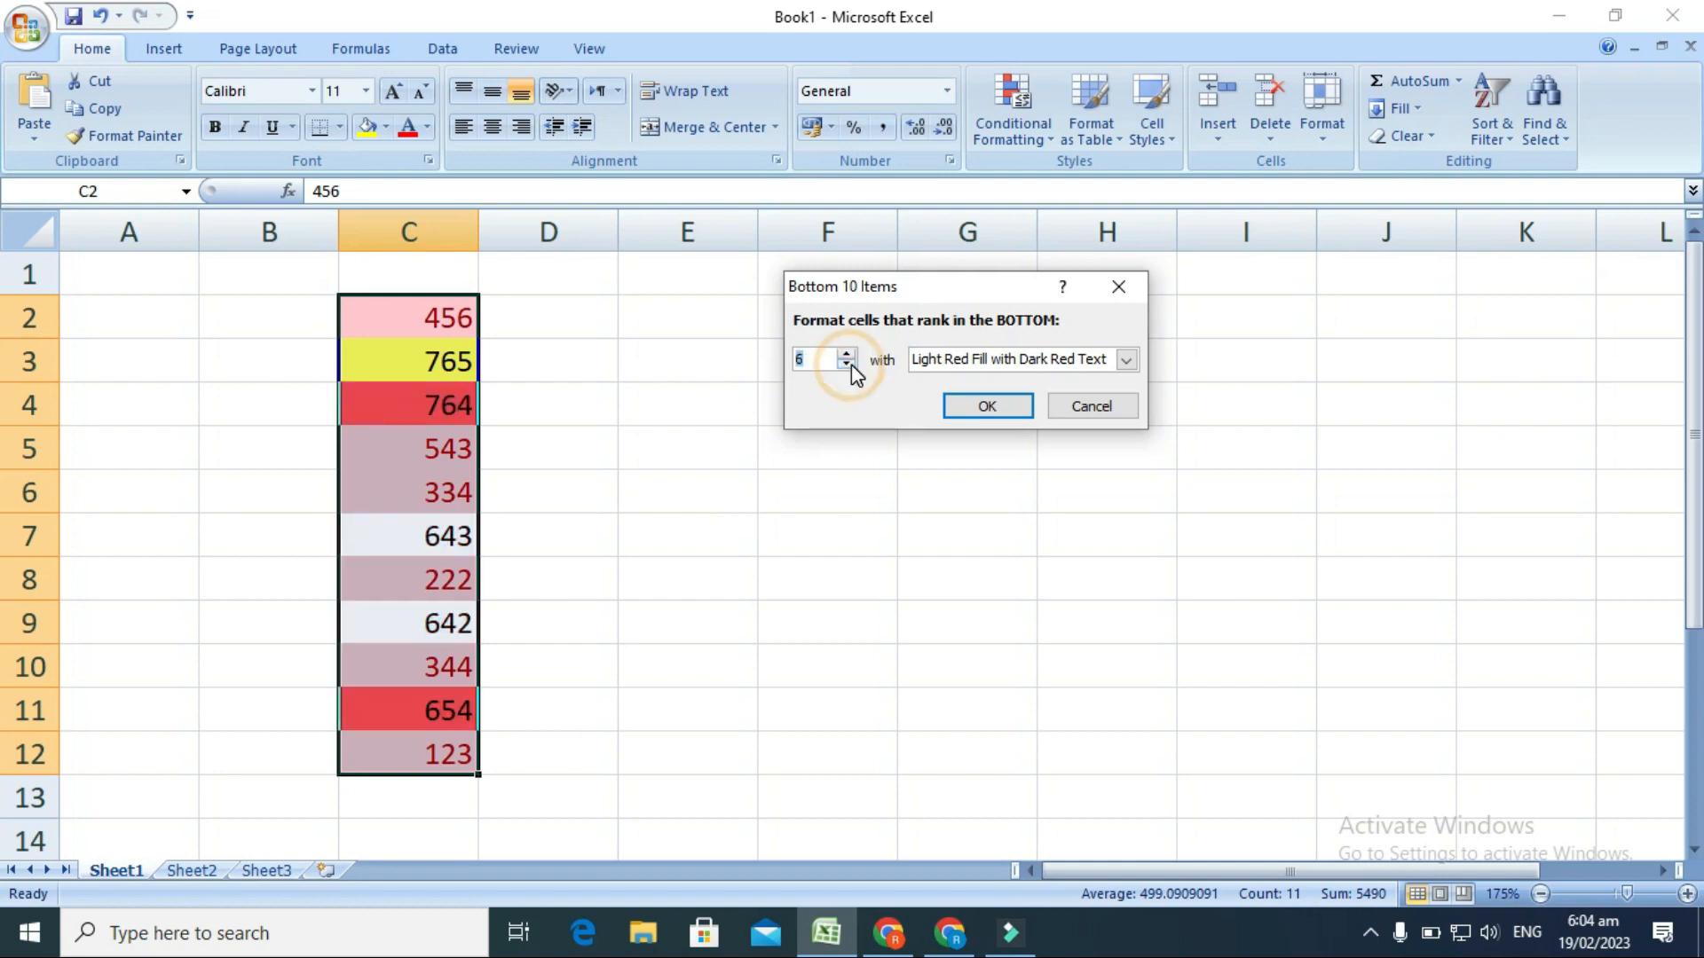
click(847, 365)
click(847, 365)
click(848, 365)
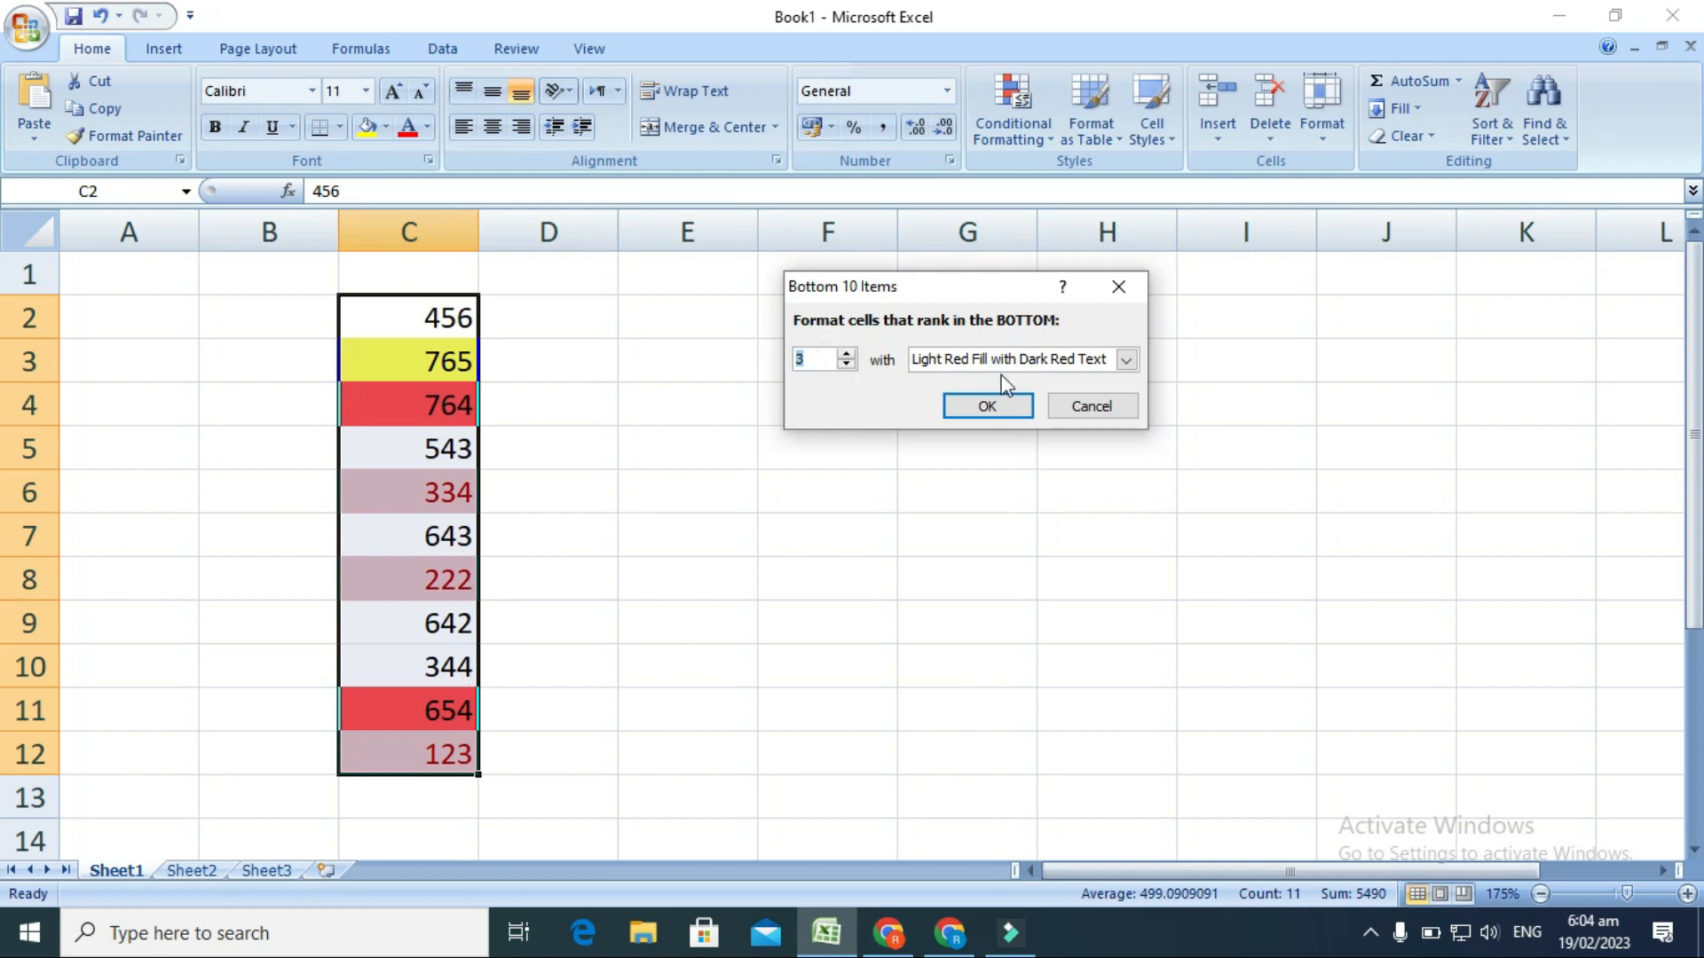
Give the bottom 3 rule a custom format with a light blue fill and apply it.
click(1126, 359)
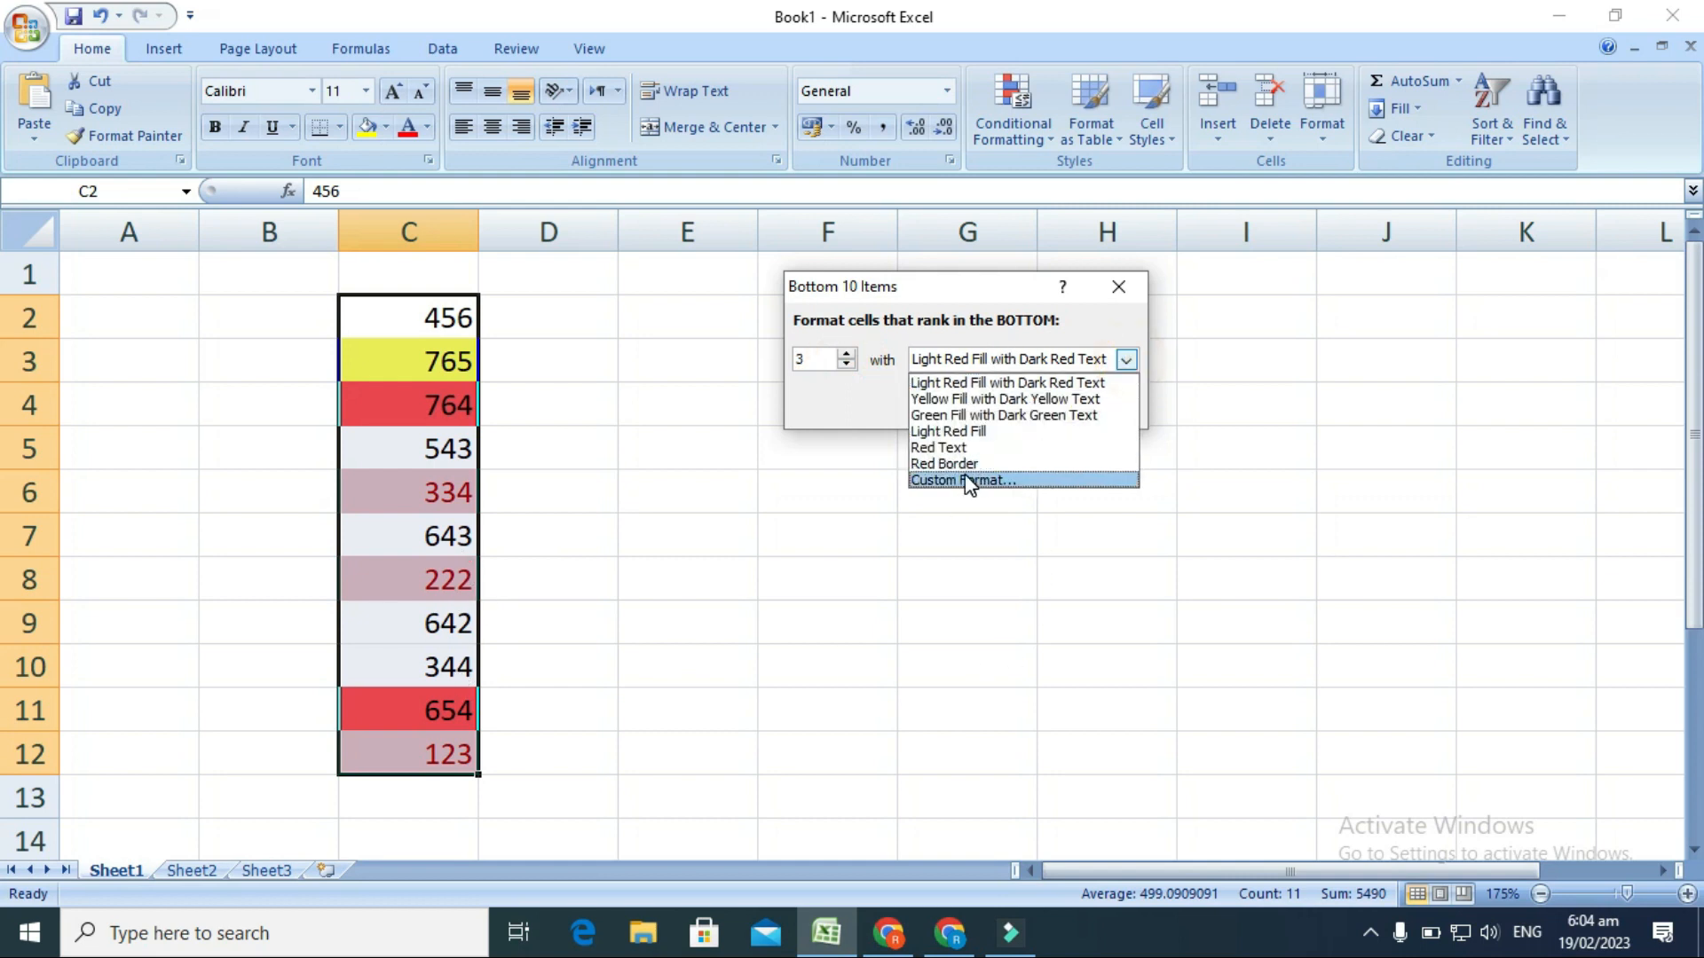
click(968, 480)
click(826, 330)
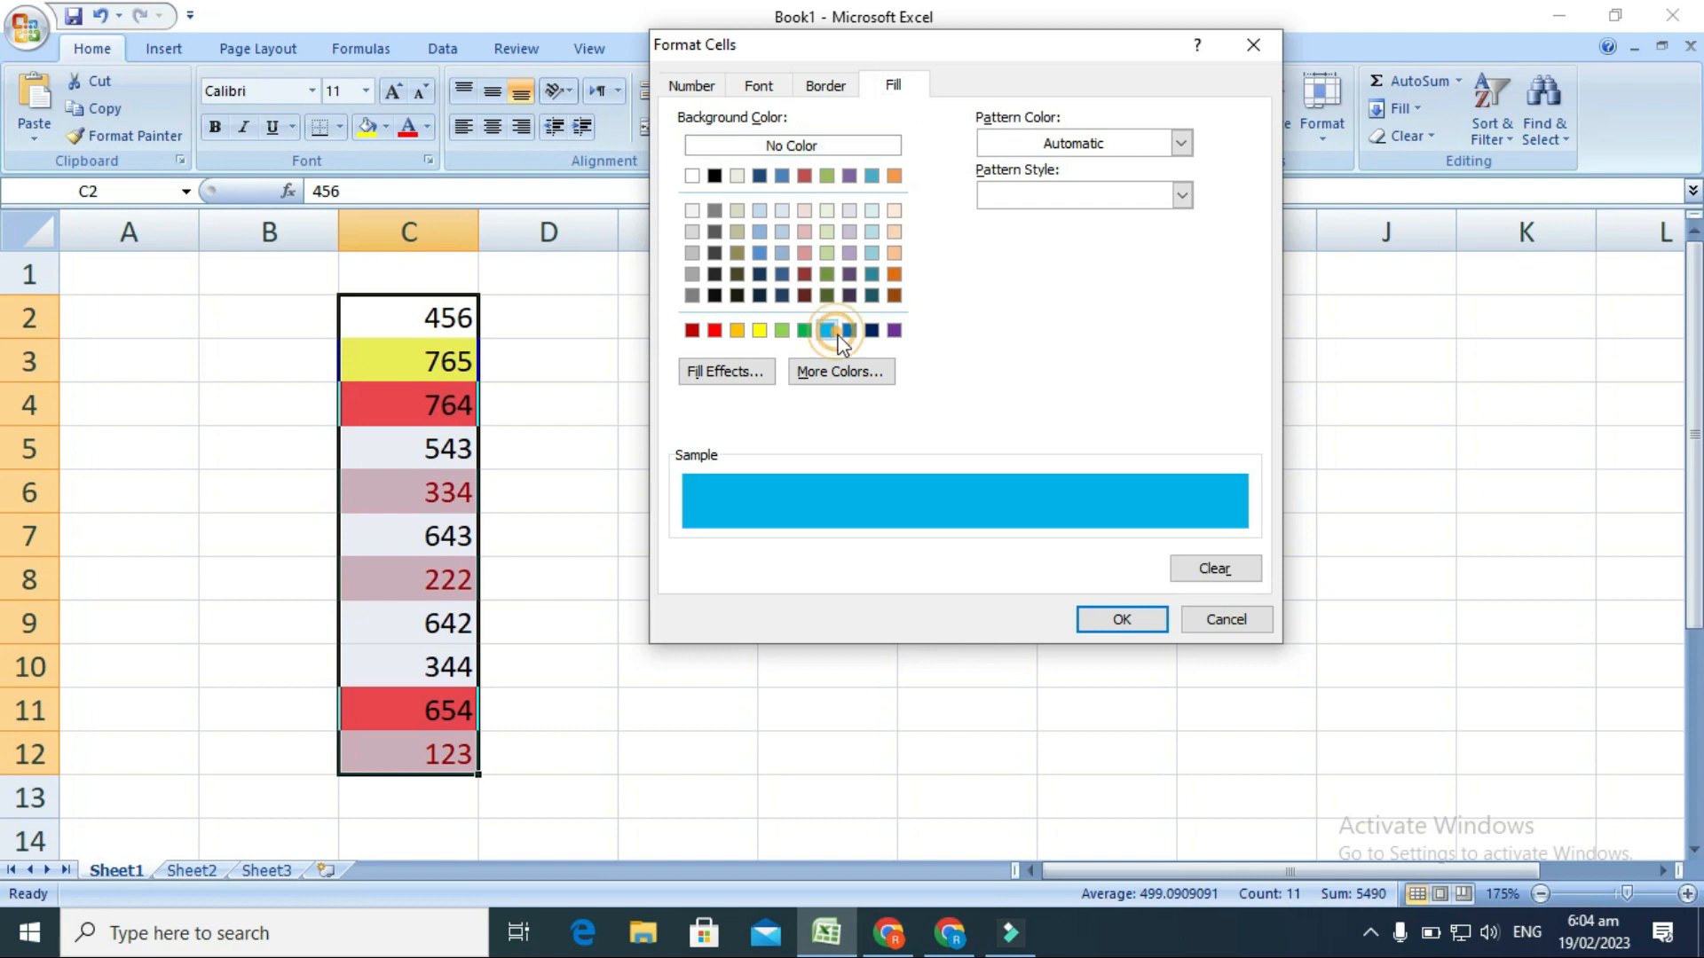
click(1100, 619)
click(1019, 413)
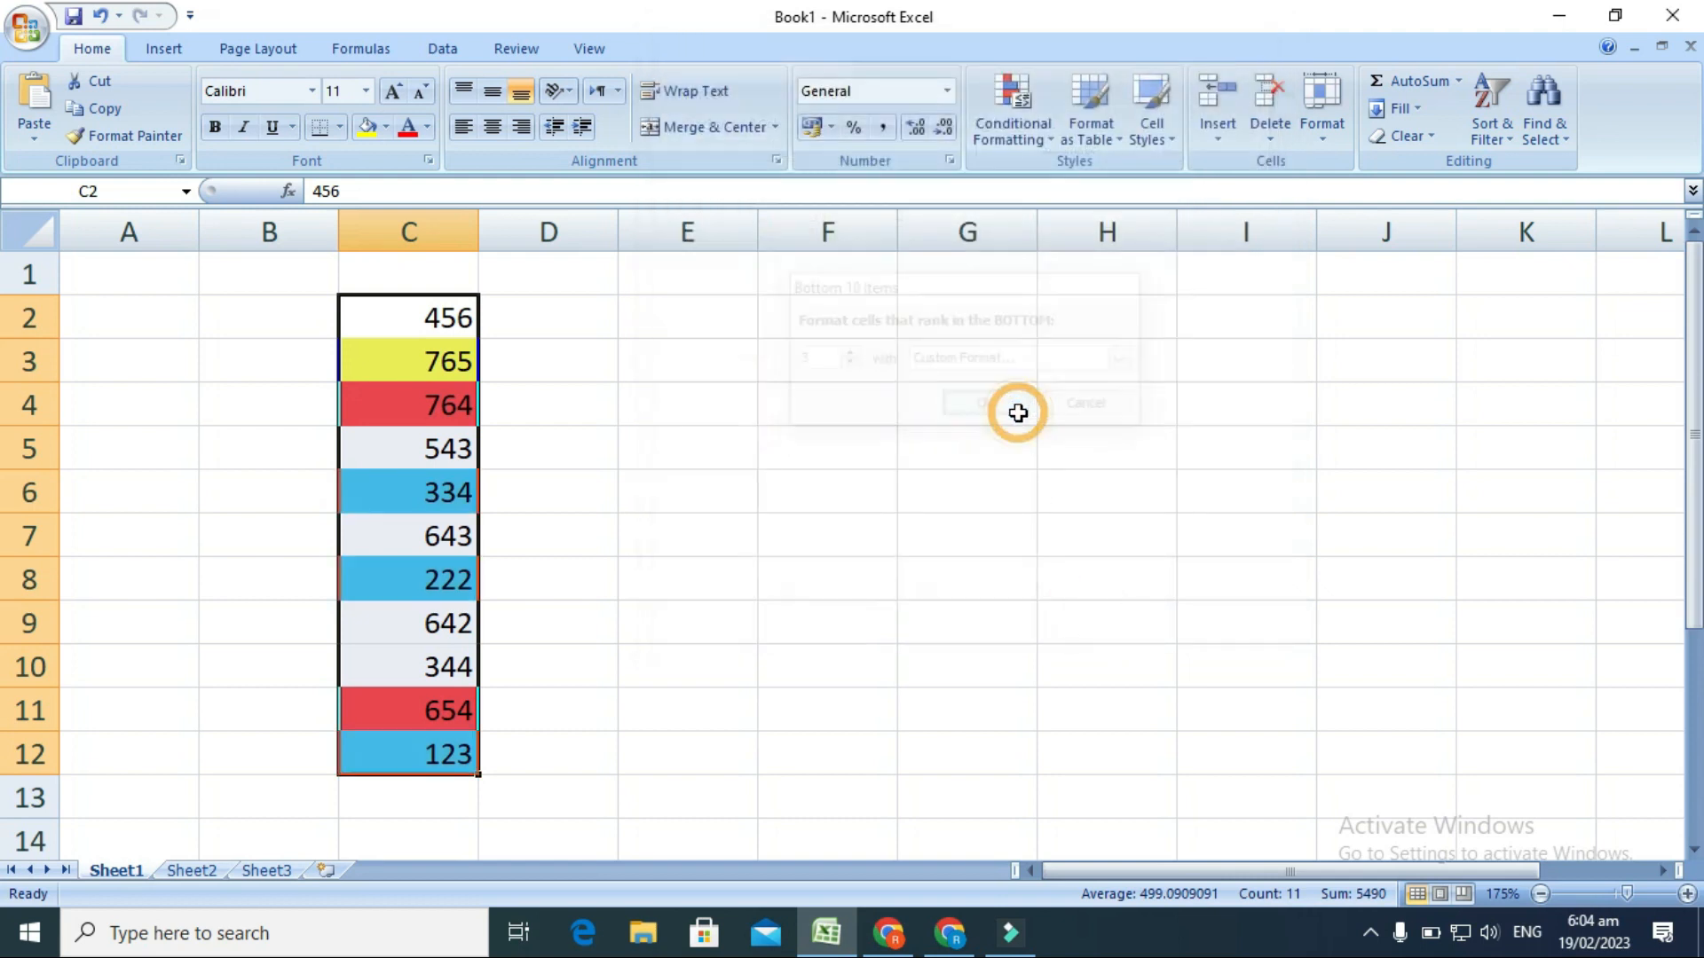
click(821, 461)
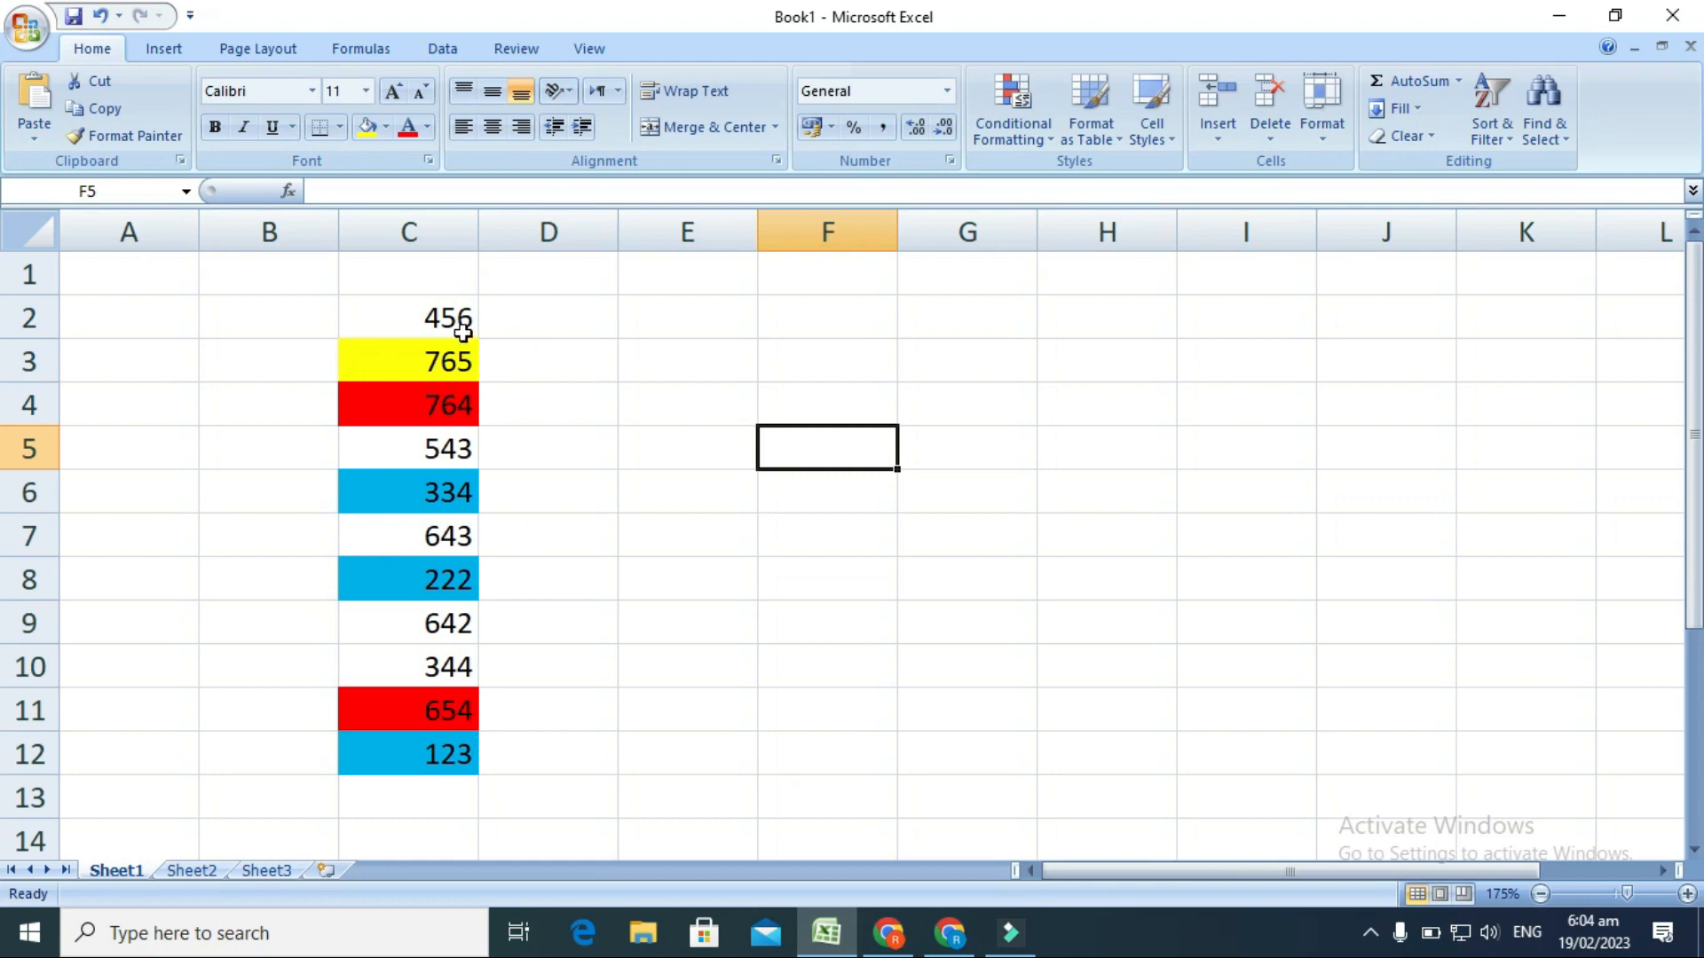
Add a Bottom 10% conditional formatting rule to cells C2:C12 with a custom dark red fill.
click(461, 322)
drag(463, 352, 449, 761)
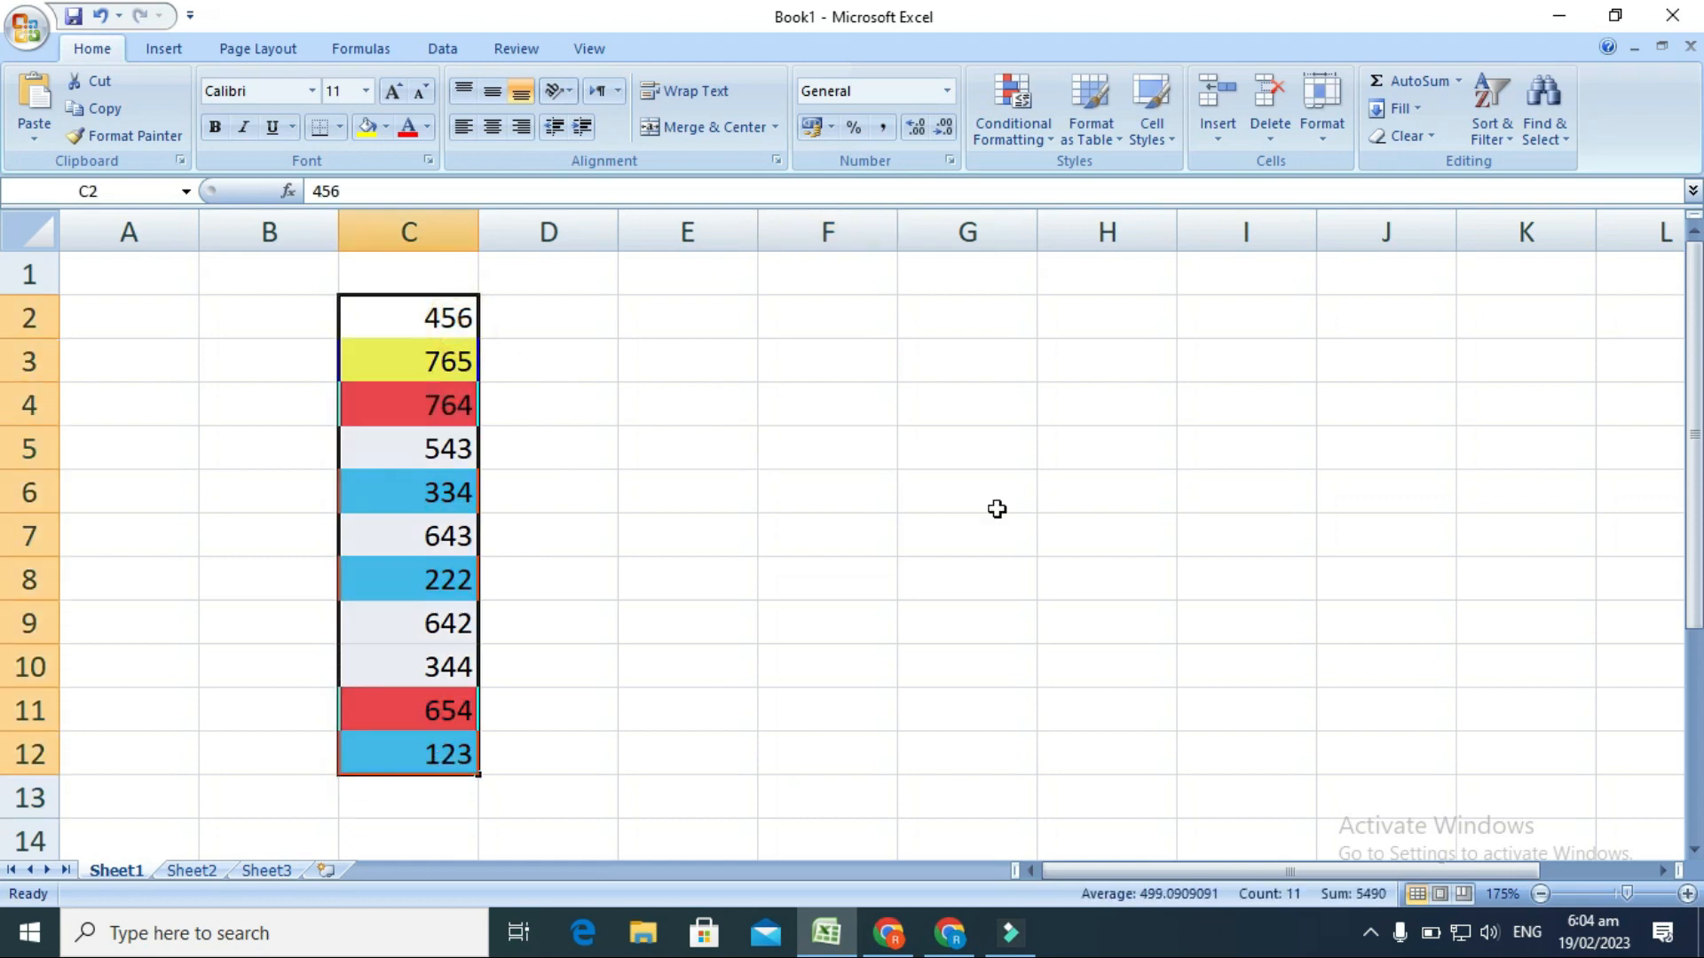
click(1047, 126)
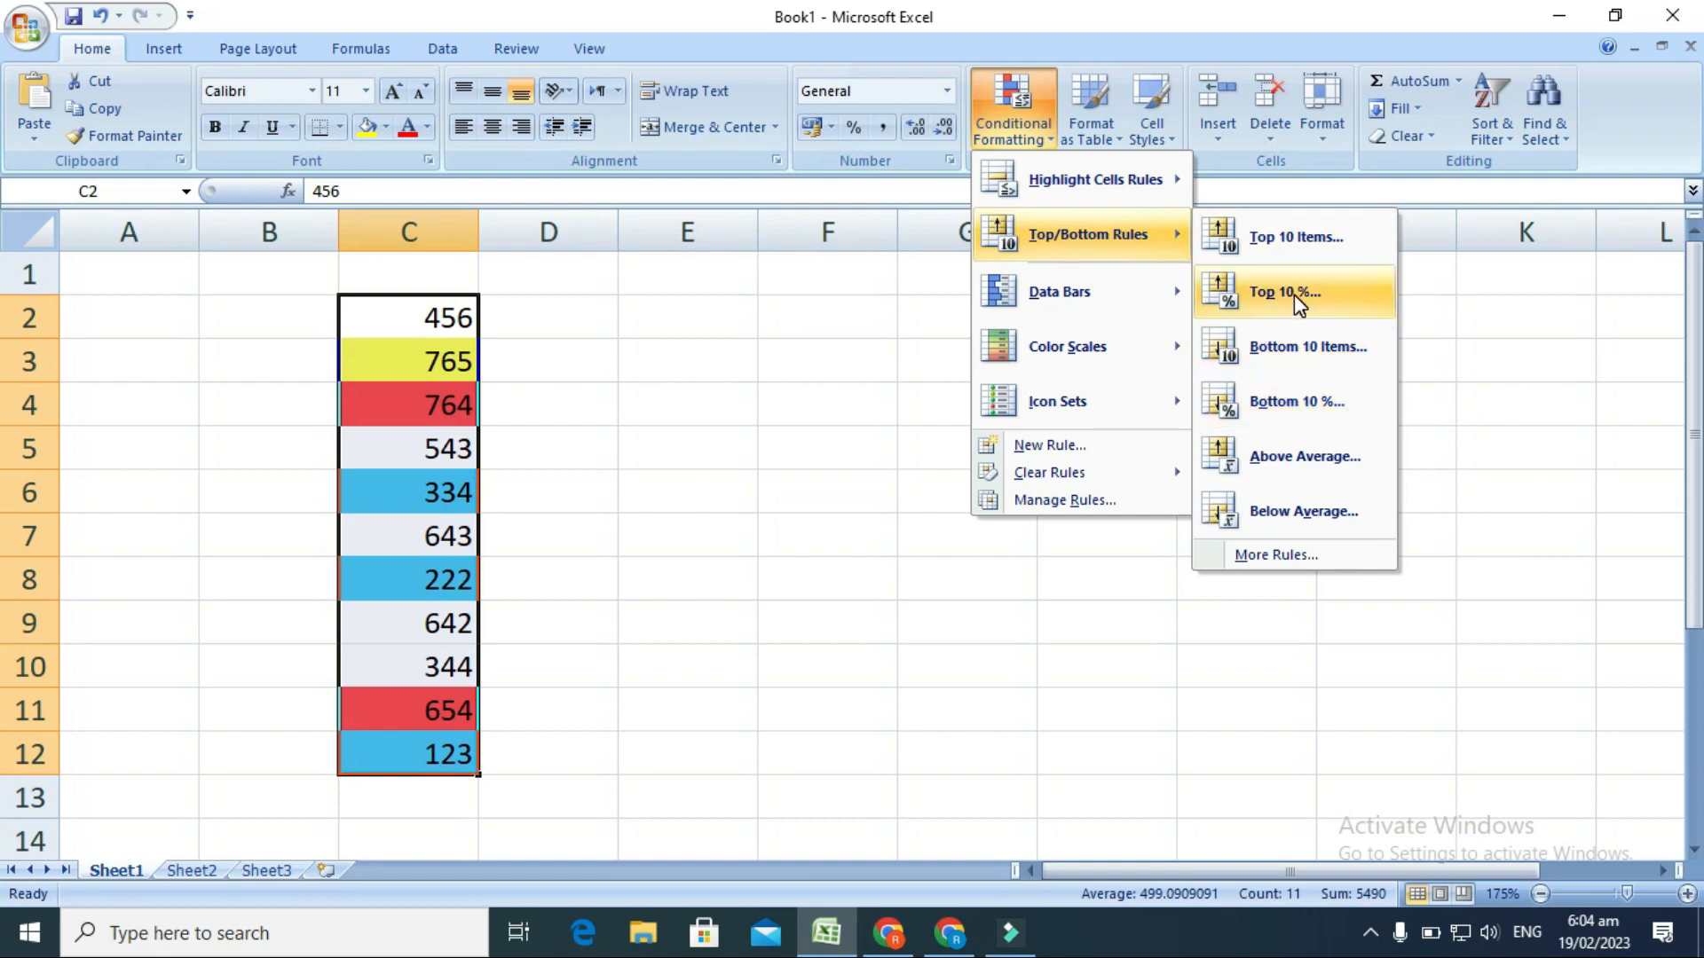
click(1313, 402)
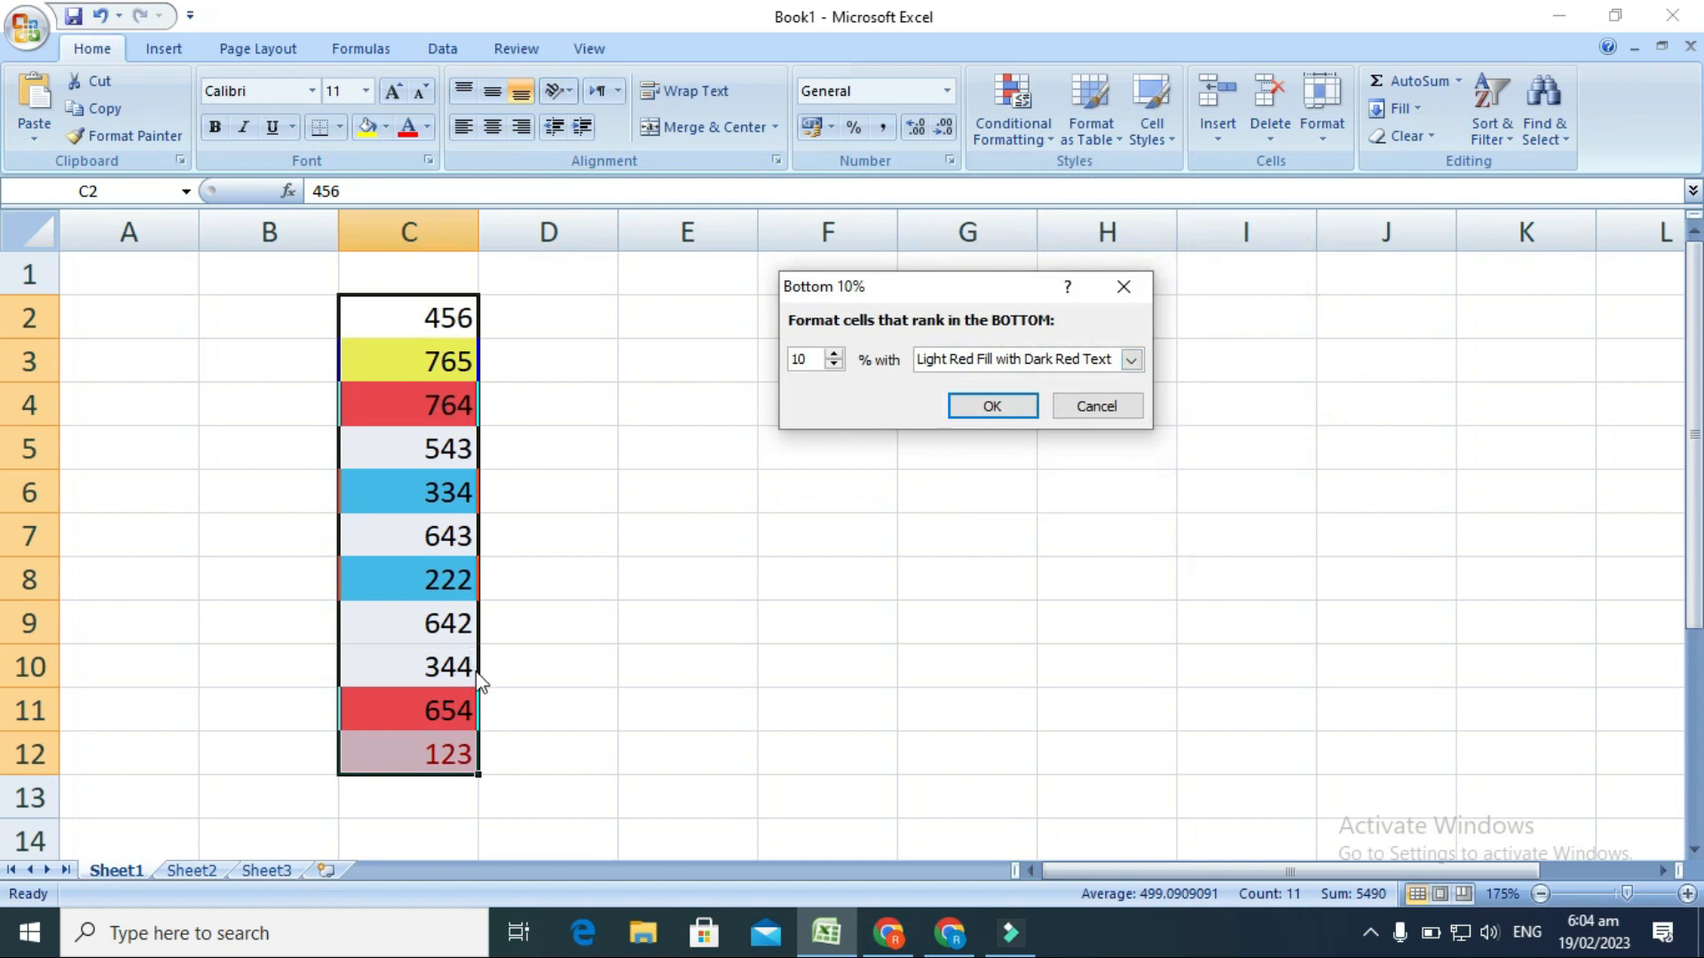
click(1131, 359)
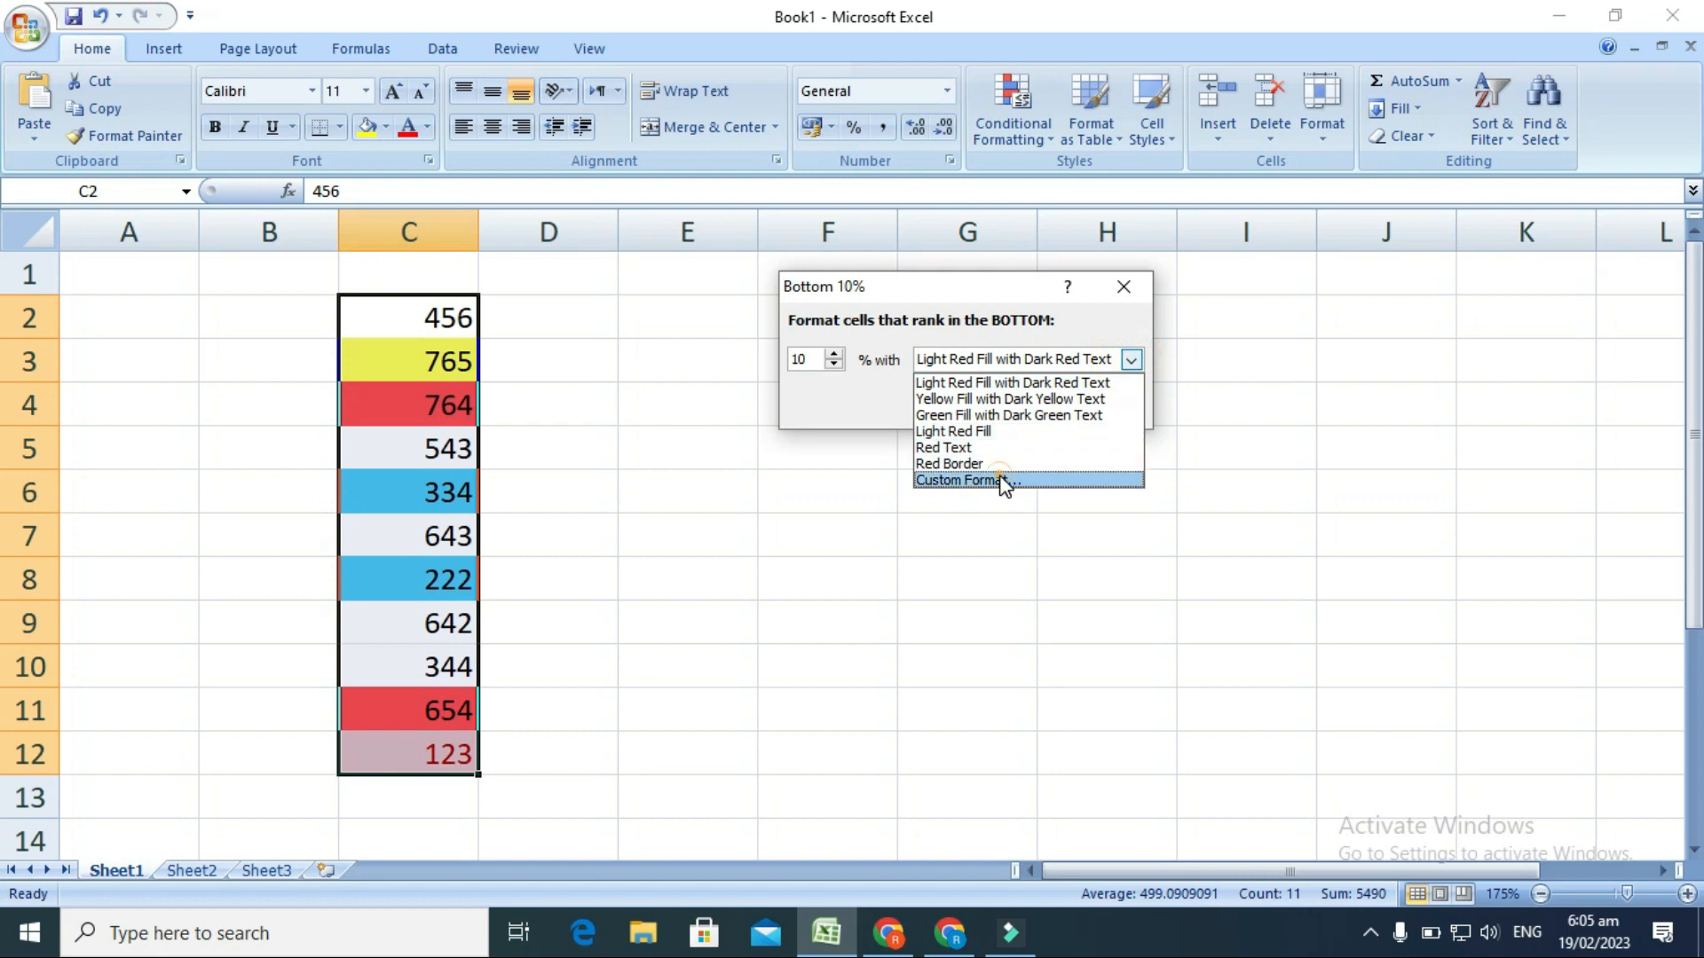
click(1003, 481)
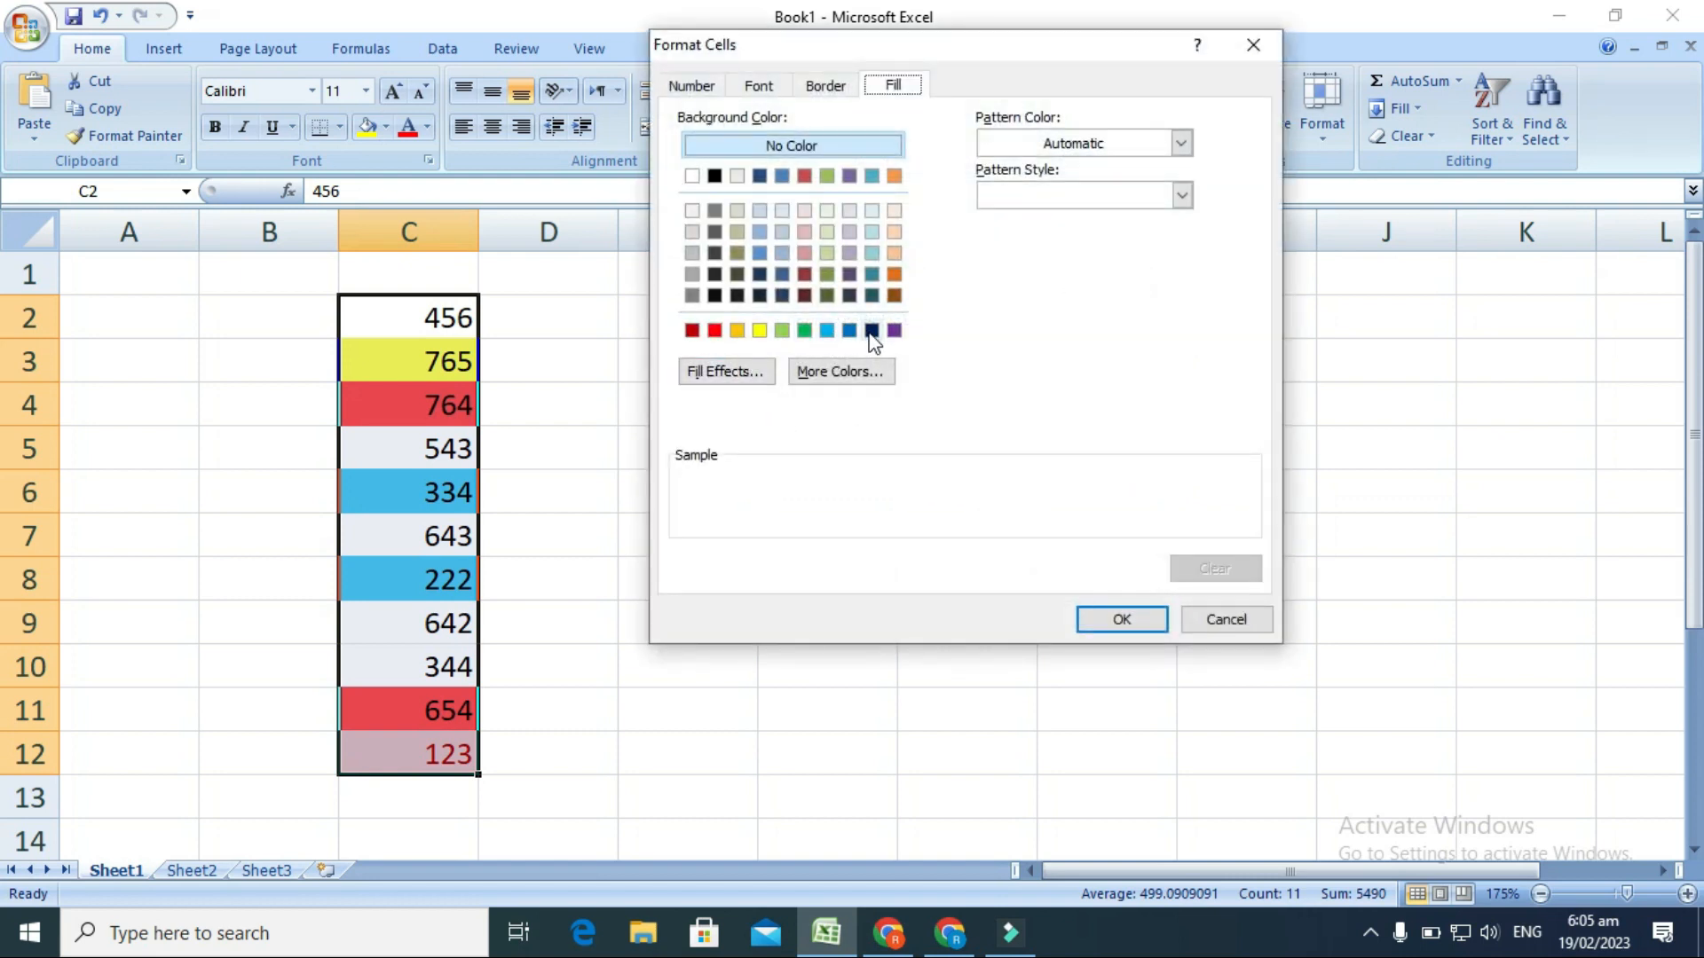
click(807, 270)
click(1145, 621)
click(989, 406)
click(854, 596)
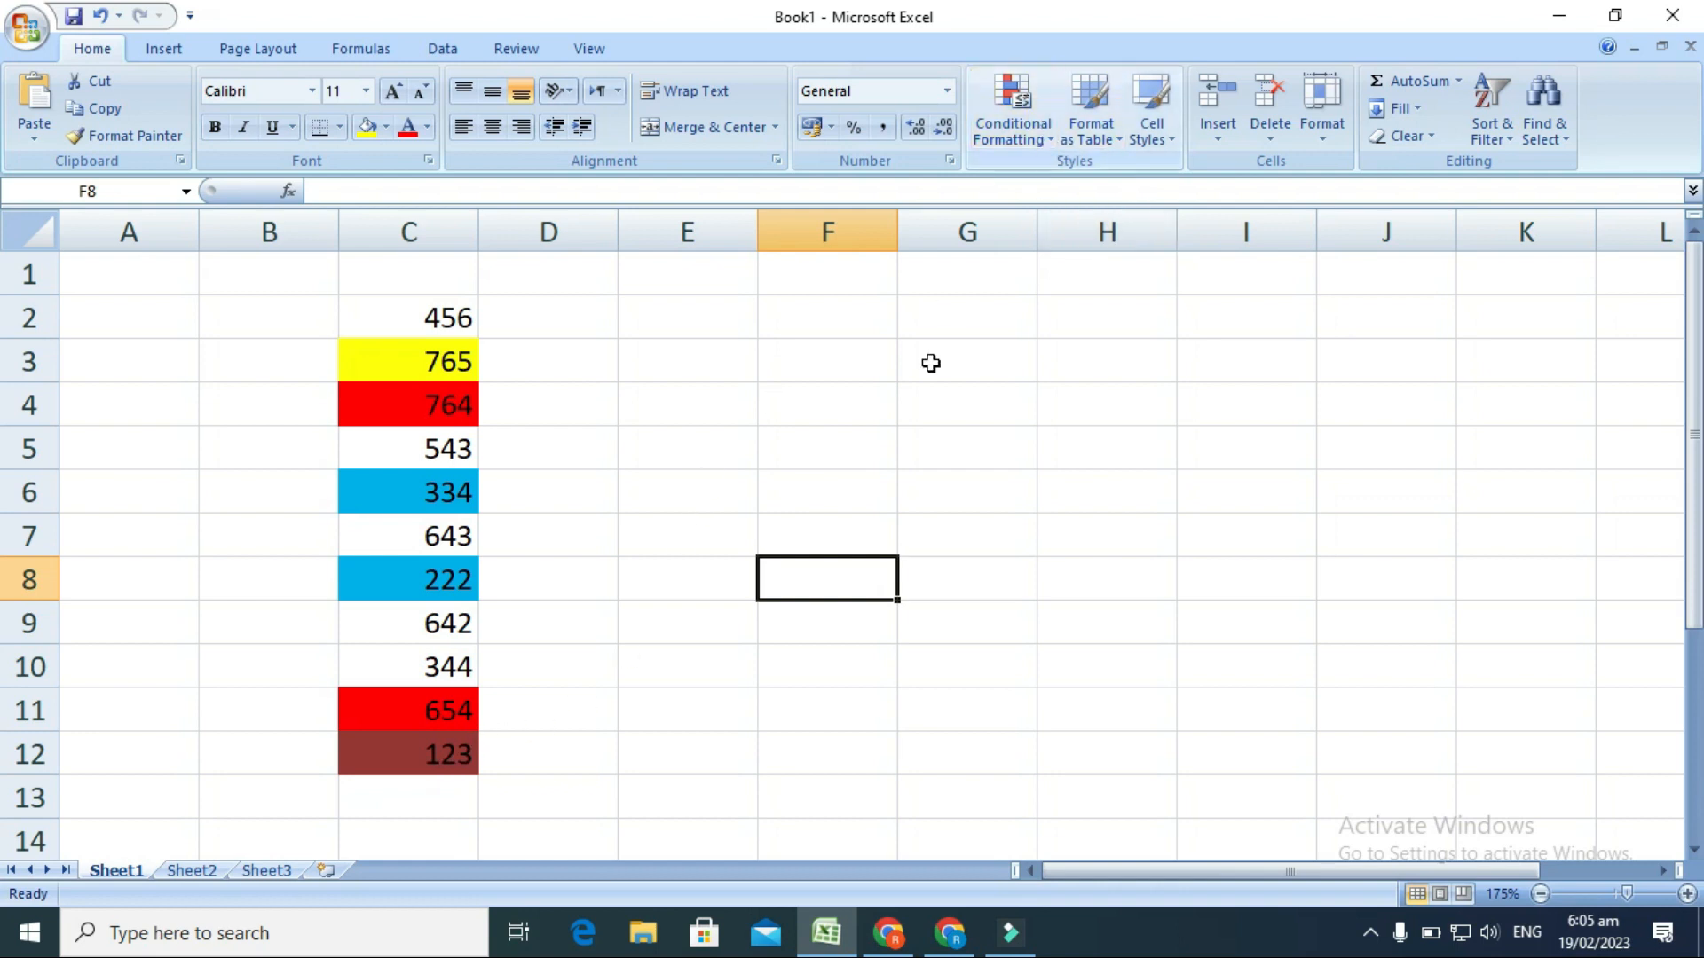
Enter the column headings name, maths and urdu in cells E4, F4 and G4.
click(786, 405)
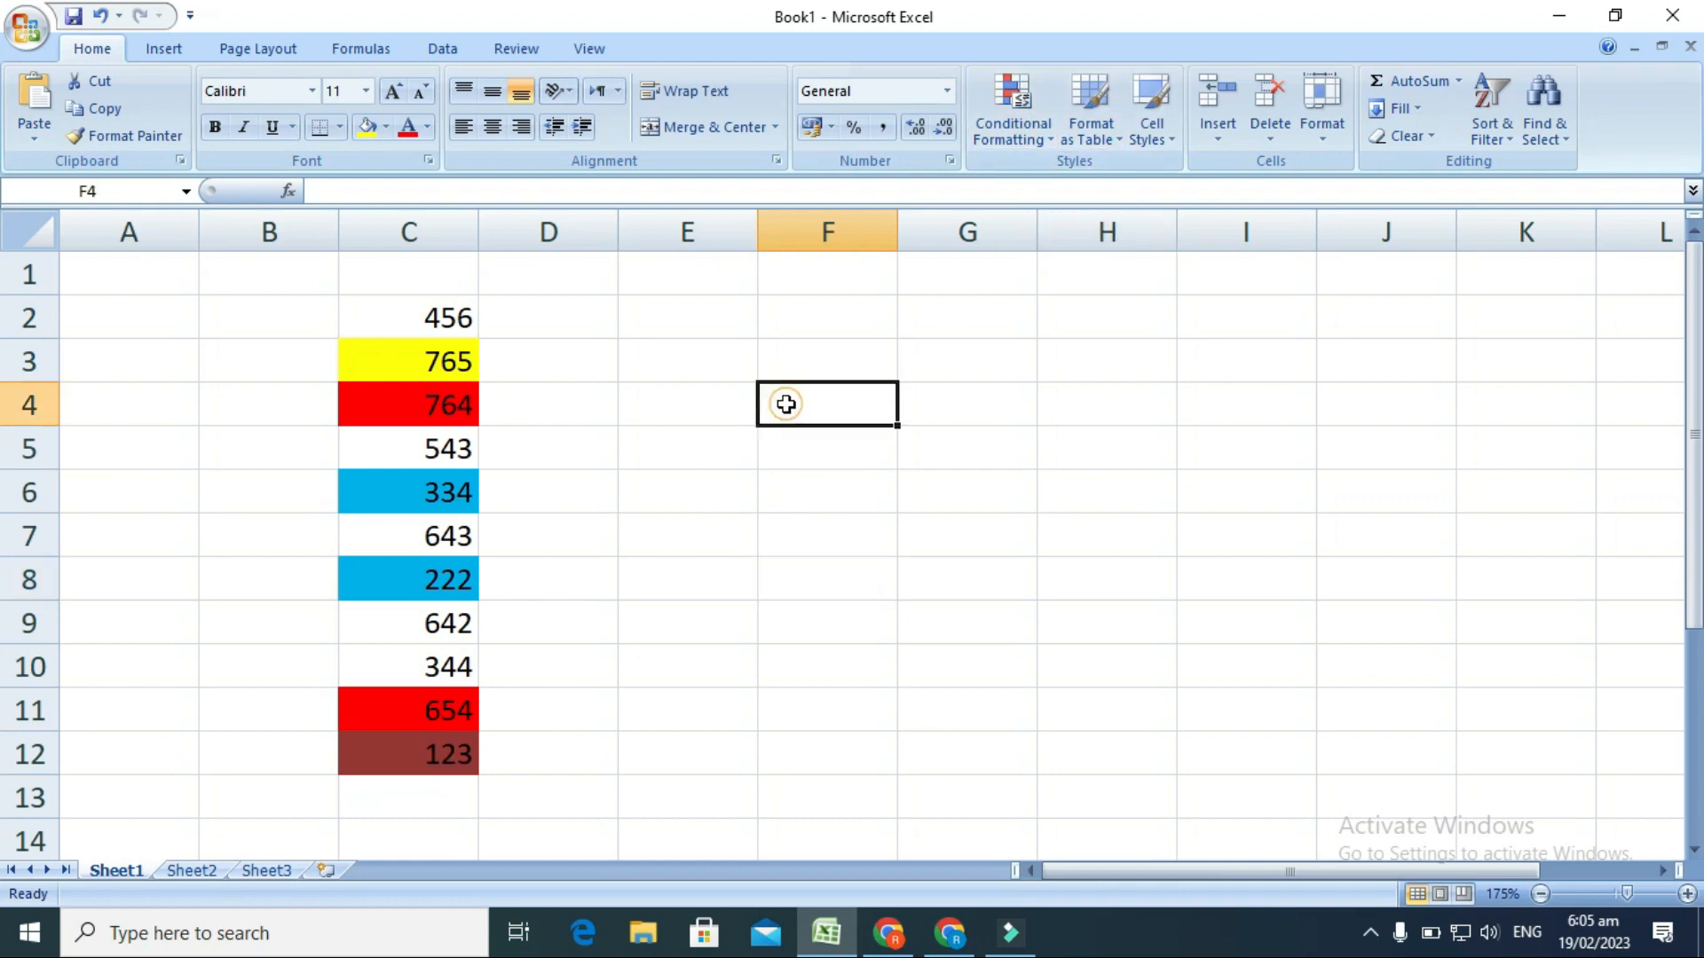
click(722, 404)
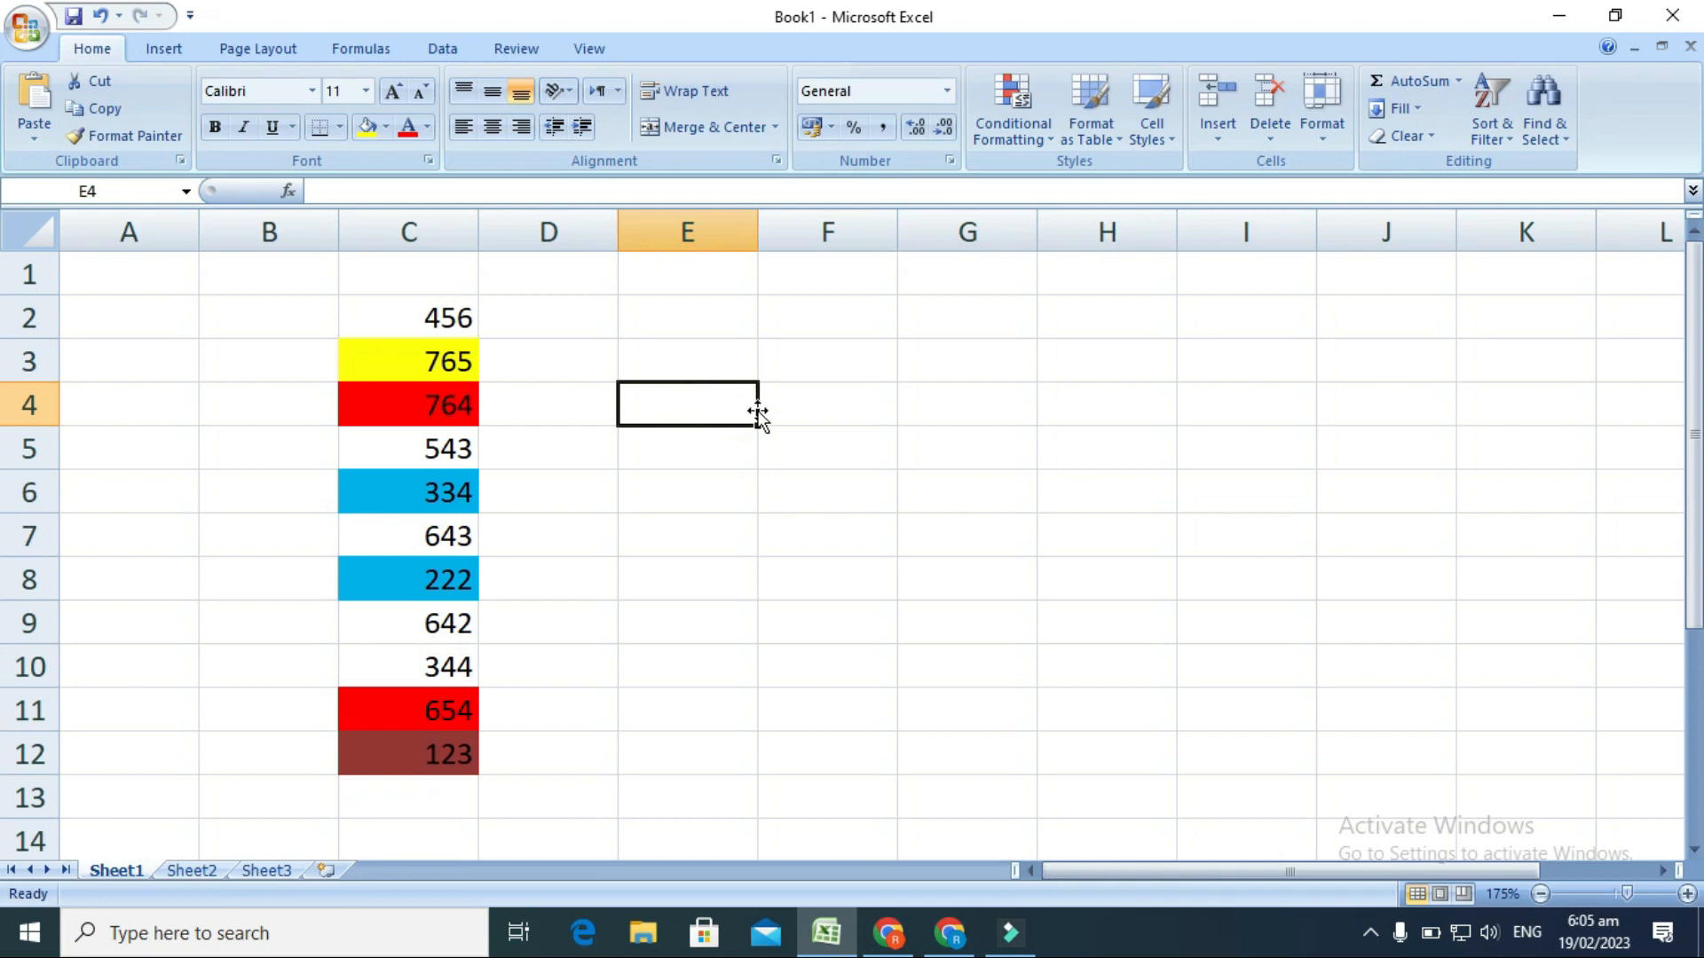
click(757, 412)
text(name)
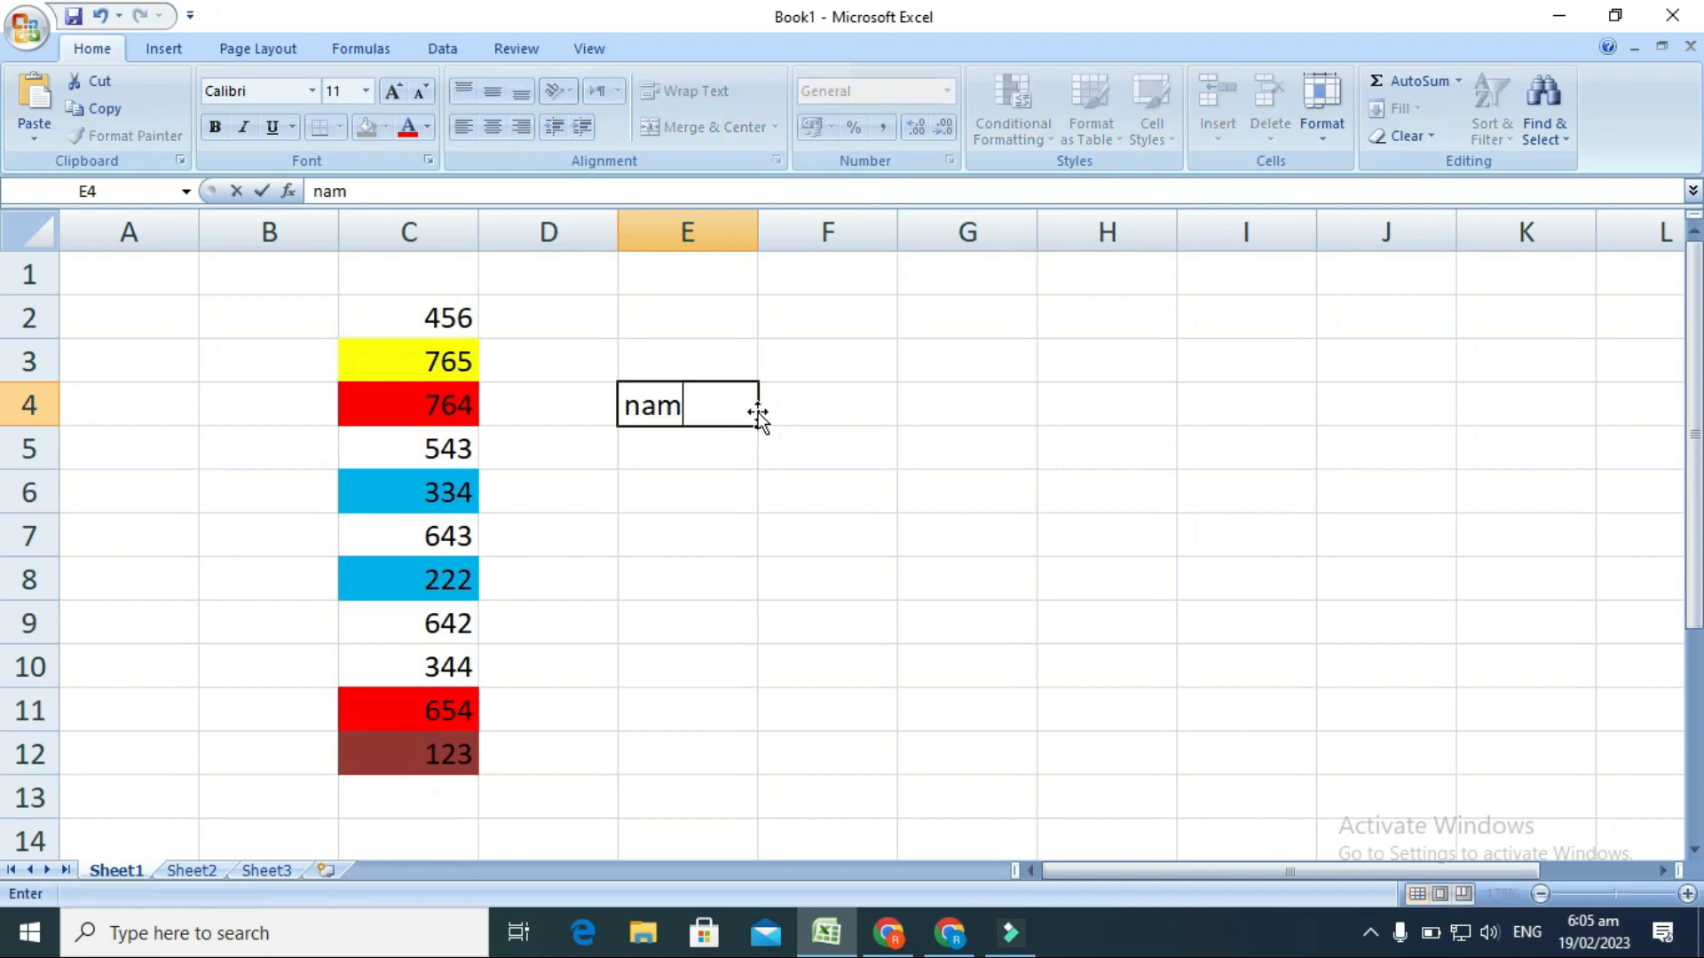
key(Return)
key(Right)
text(maths)
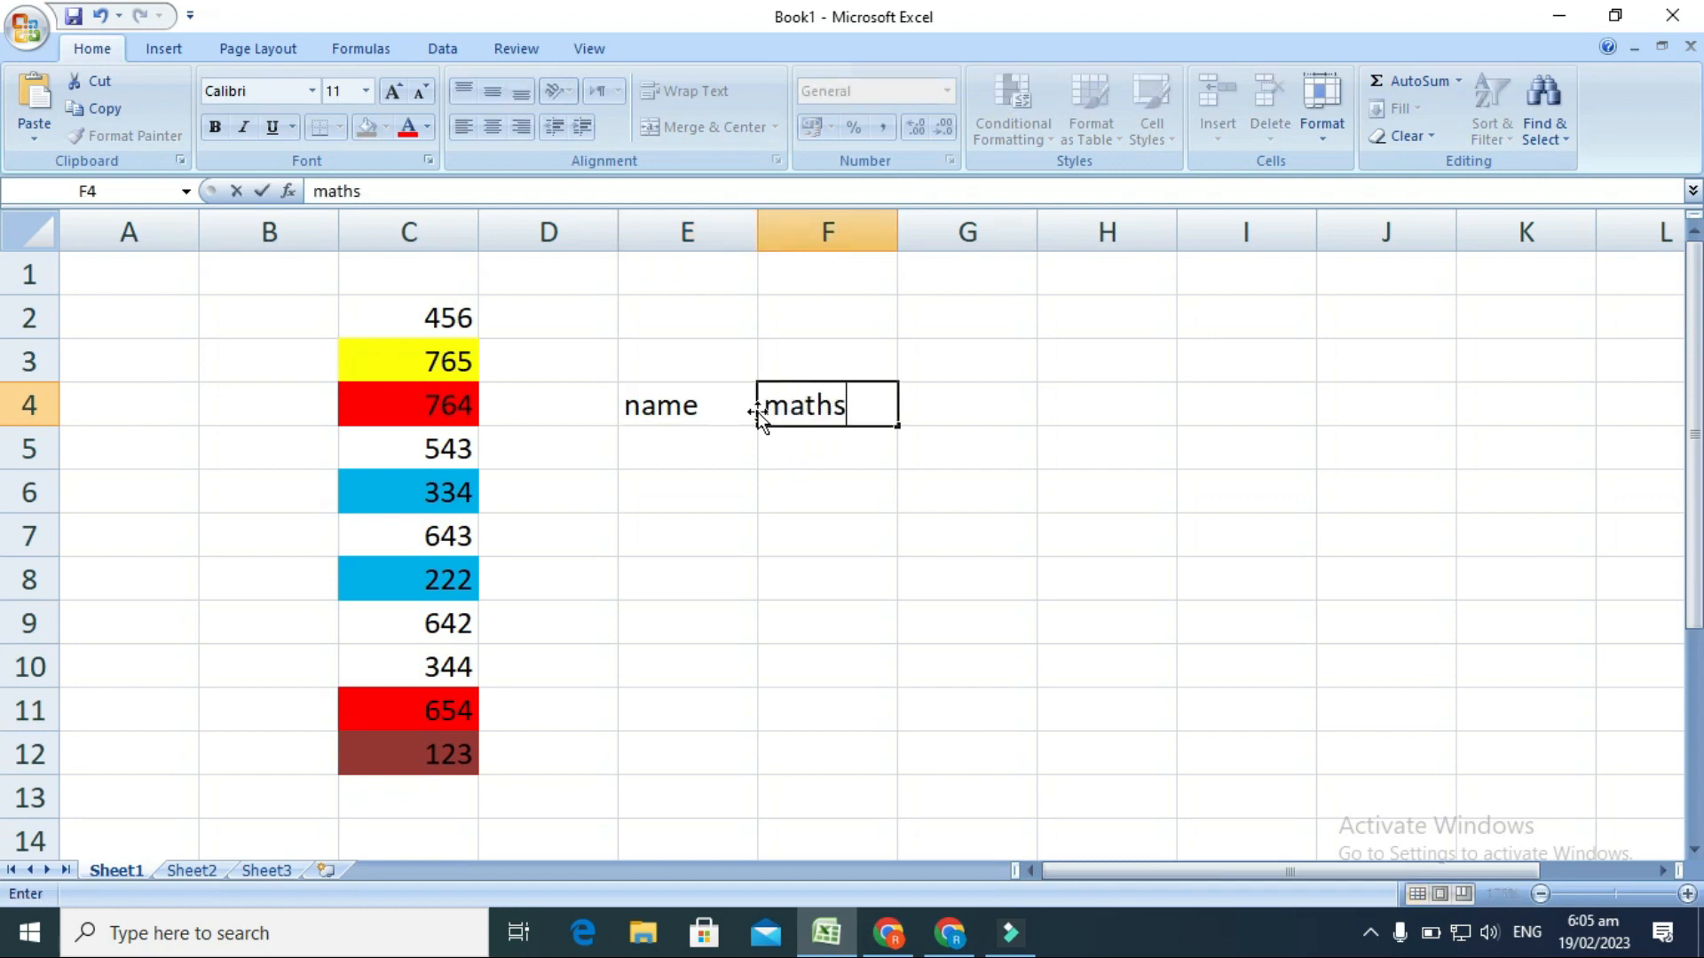
key(Right)
text(urdu)
Add the column headings english and total in cells H4 and I4.
key(Right)
text(englihs)
key(BackSpace)
key(BackSpace)
key(BackSpace)
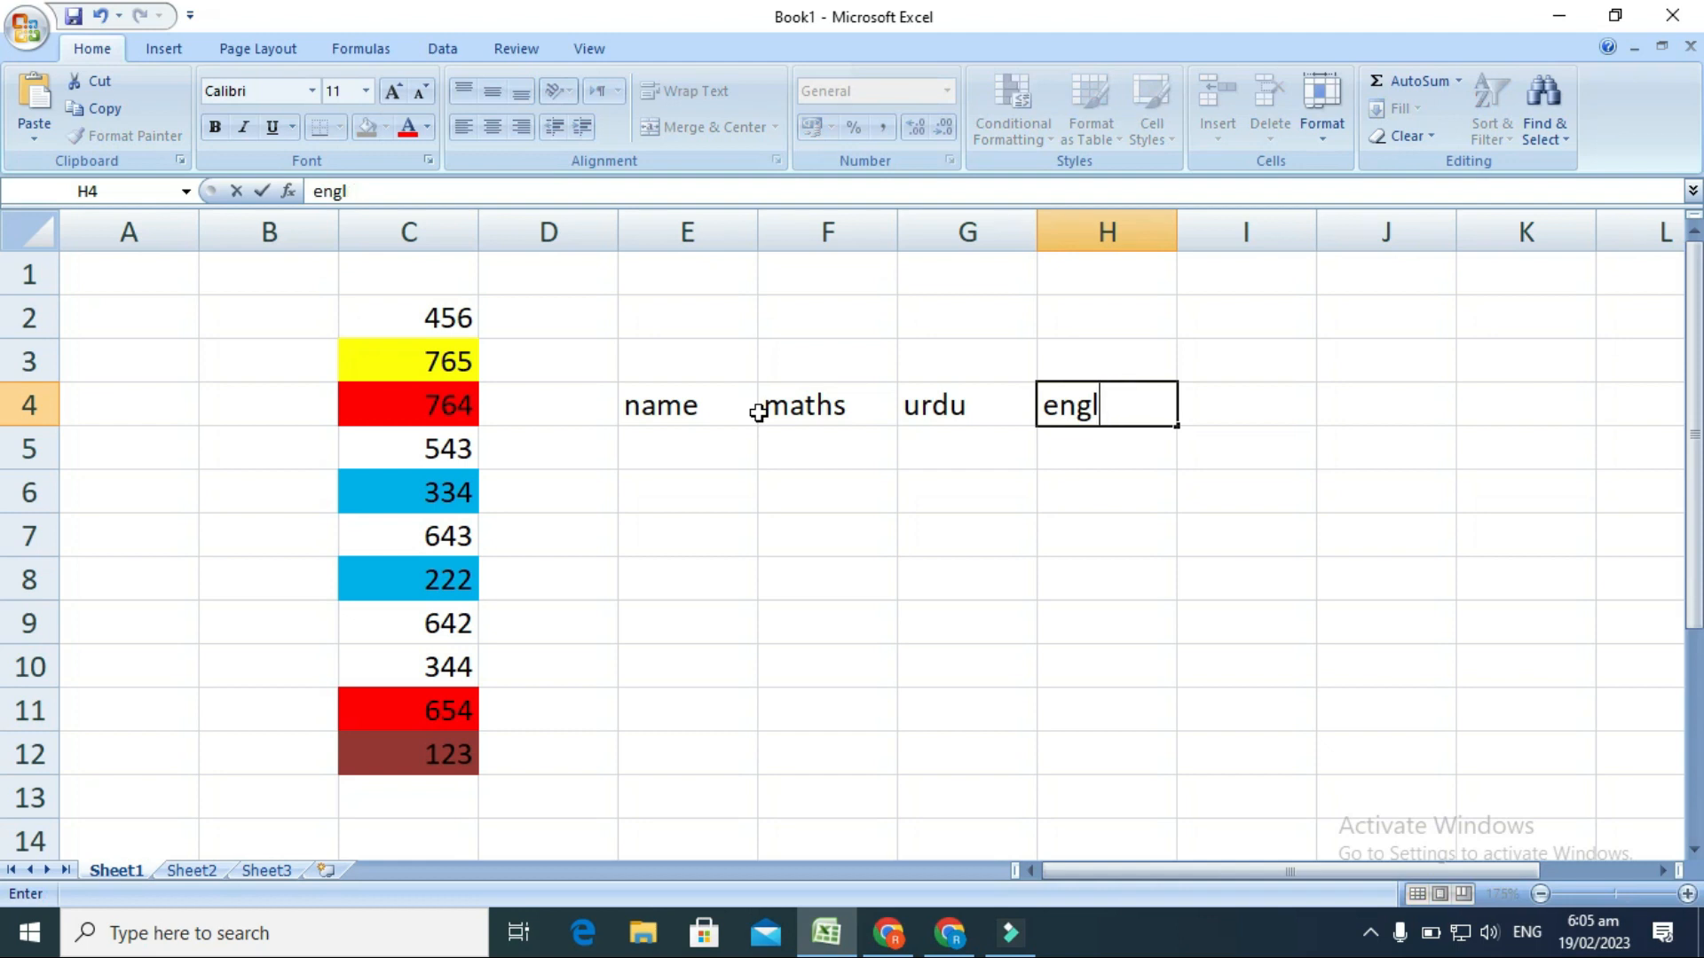
text(ish)
key(Right)
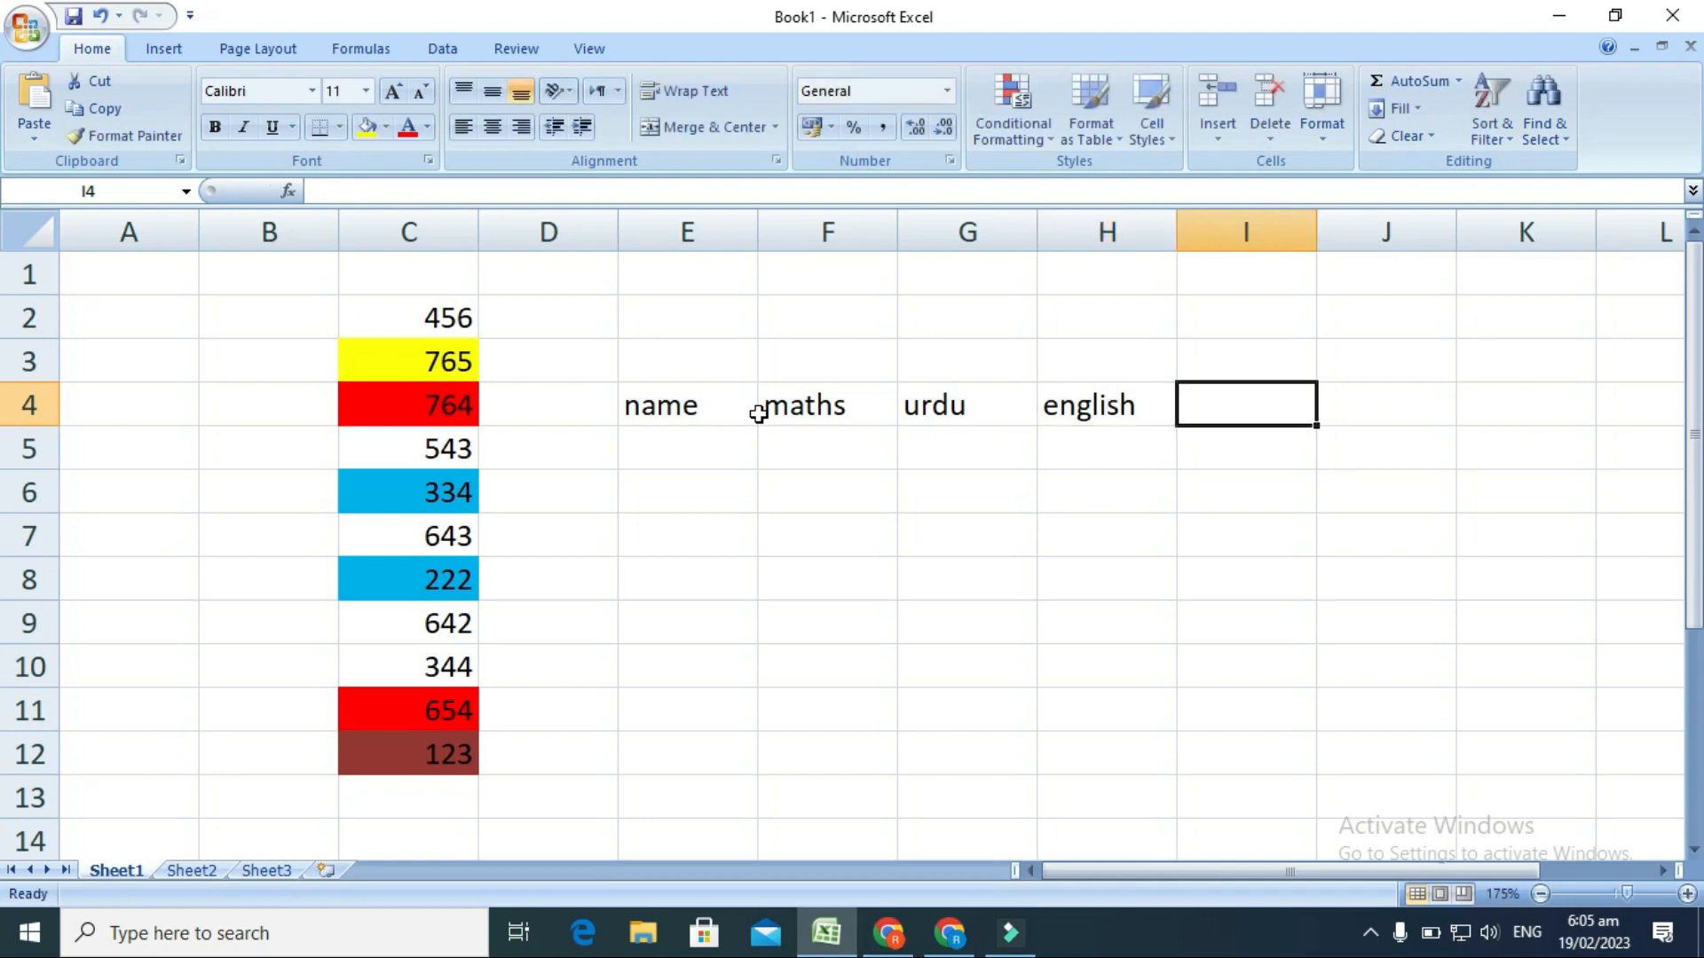
text(total)
key(Return)
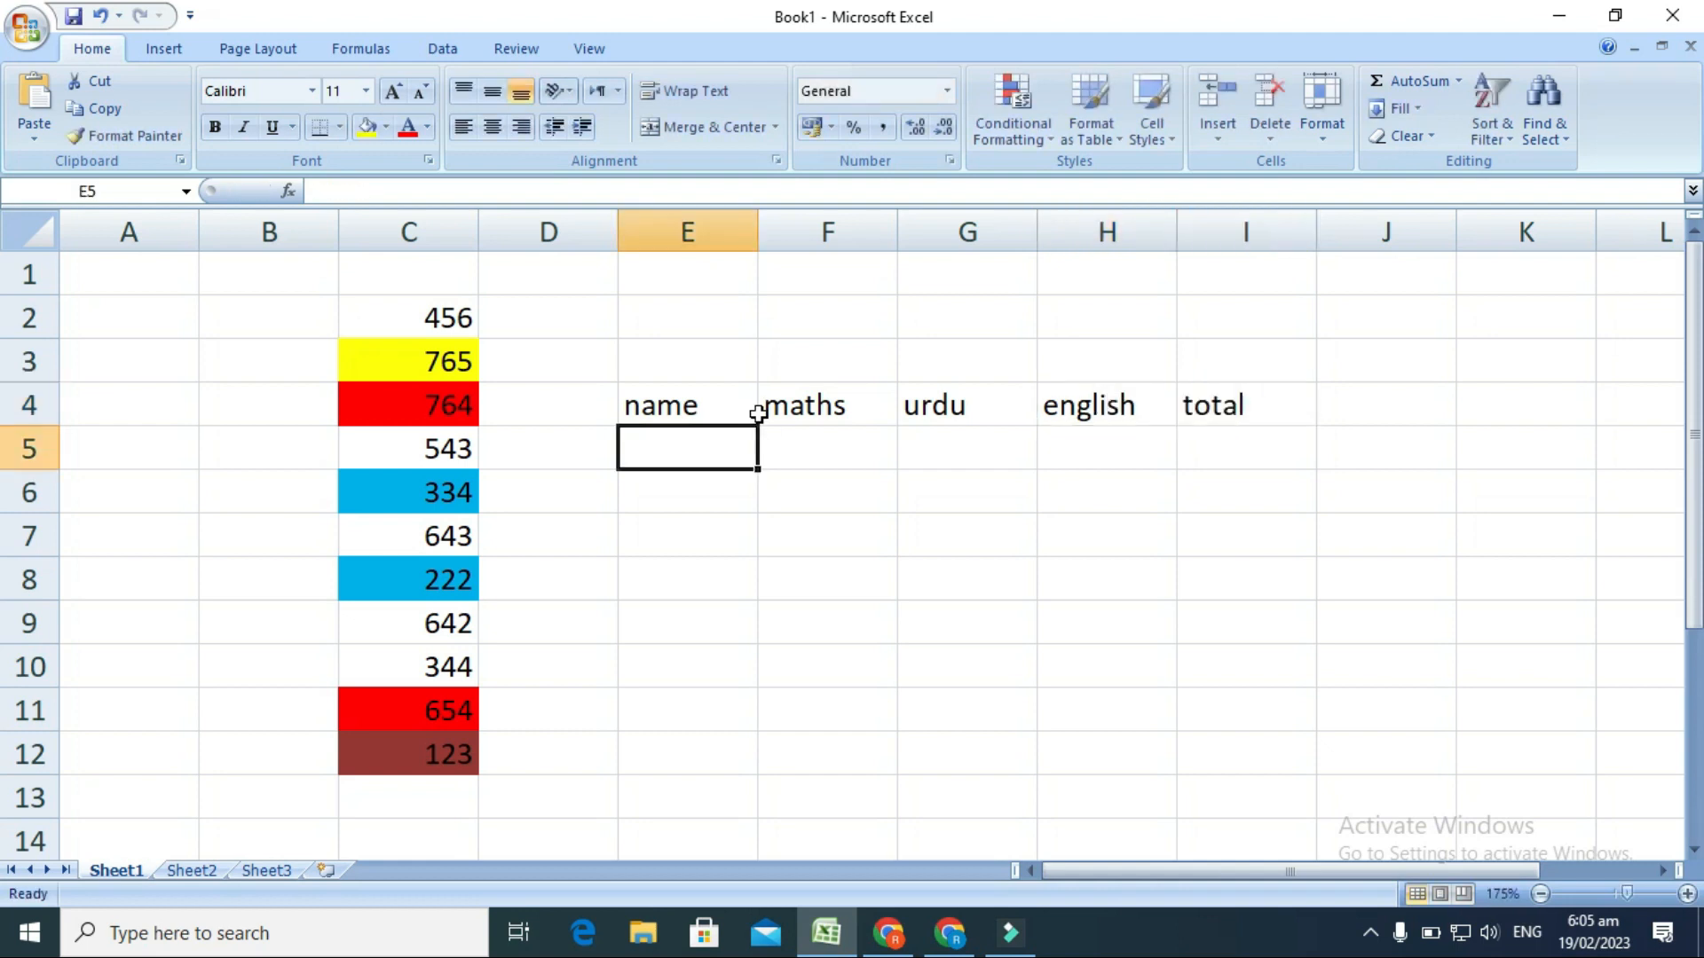
Enter the three students' names in cells E5 to E7 under the name heading.
text(abid)
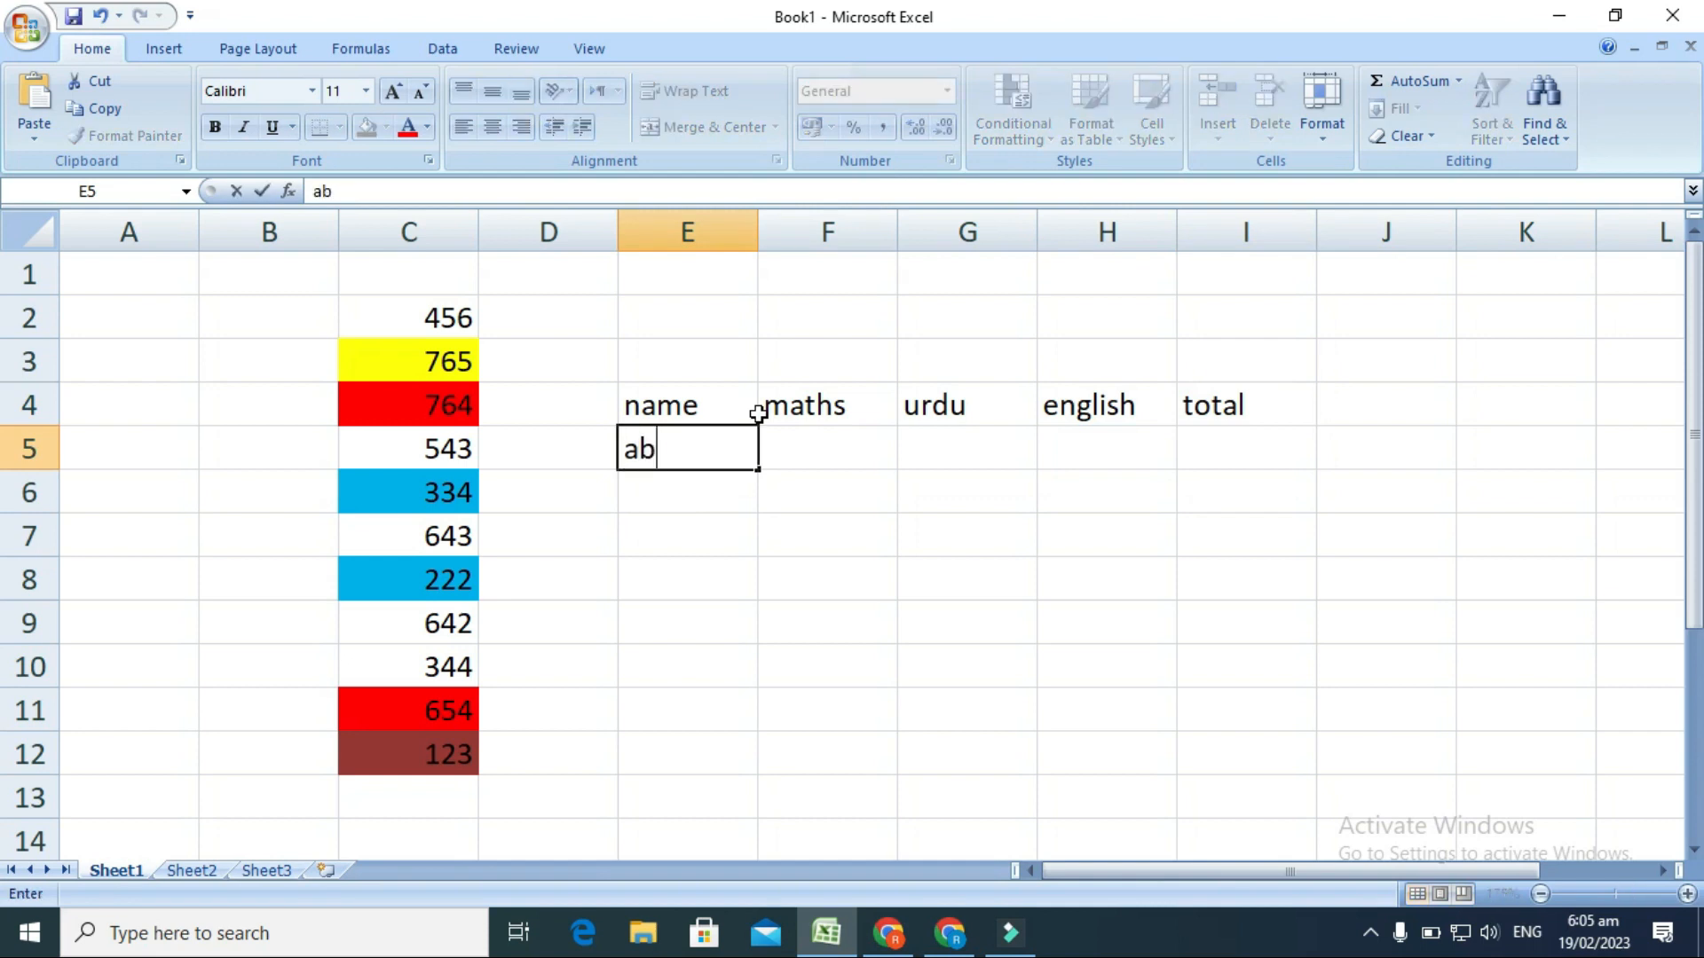
key(Return)
text(khan)
key(Return)
text(irfan)
key(Tab)
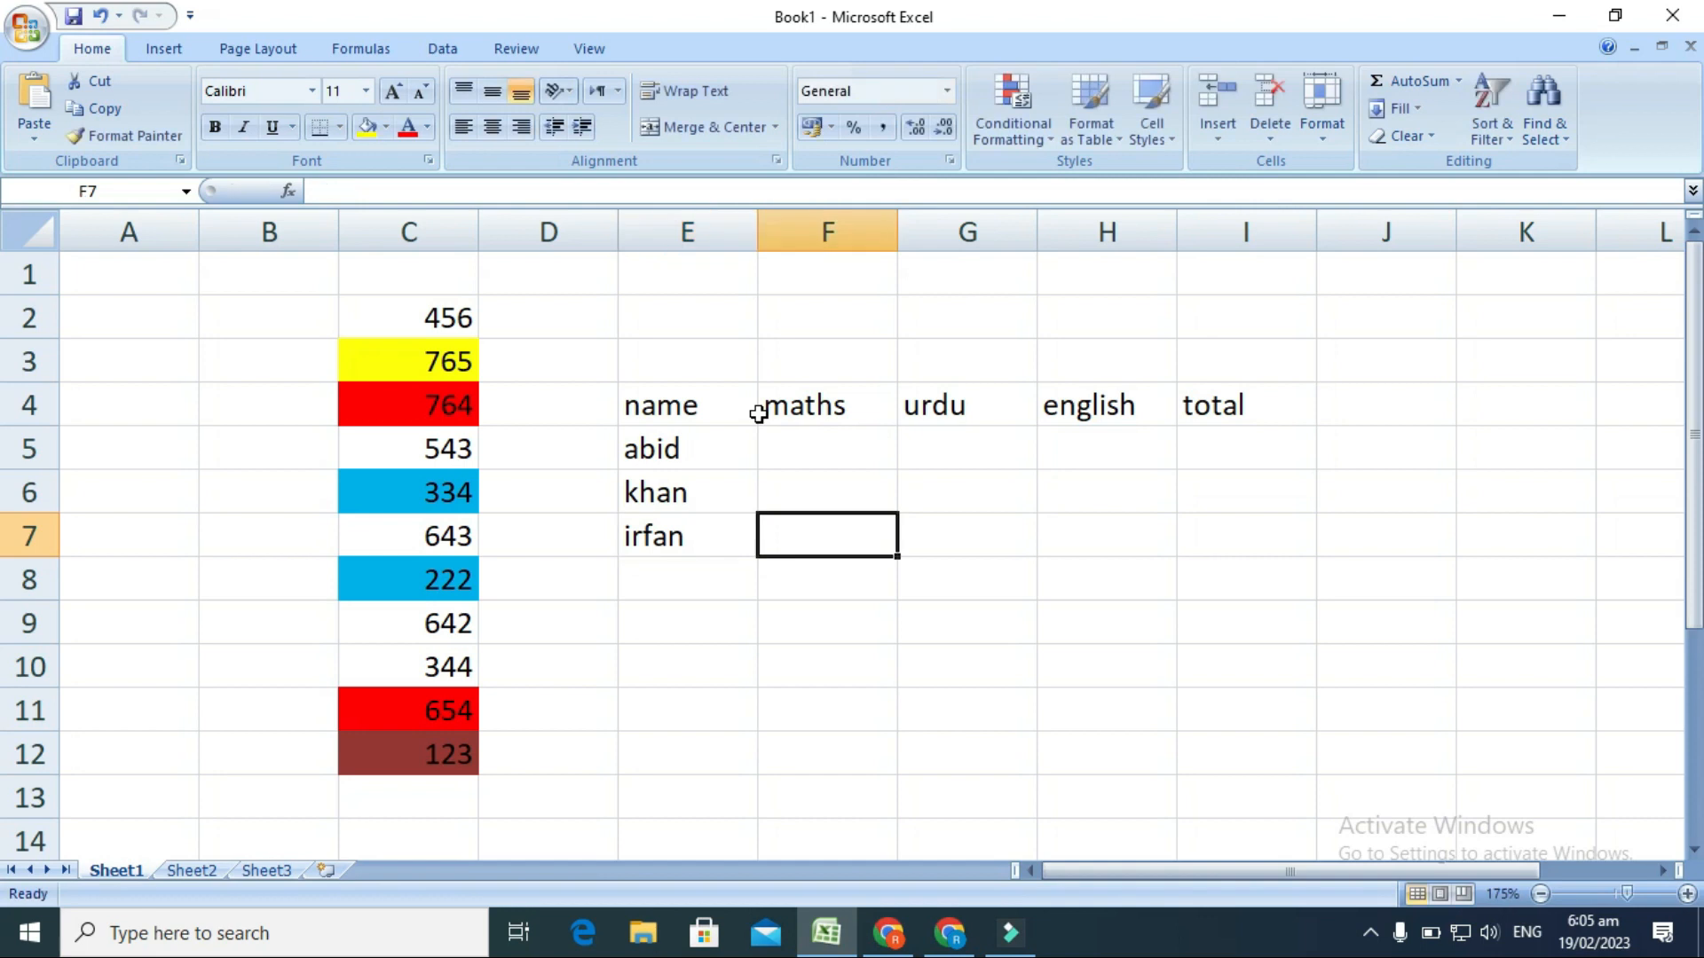
Fill in the maths marks with 75 in F5, 64 in F6 and 34 in F7.
text(34)
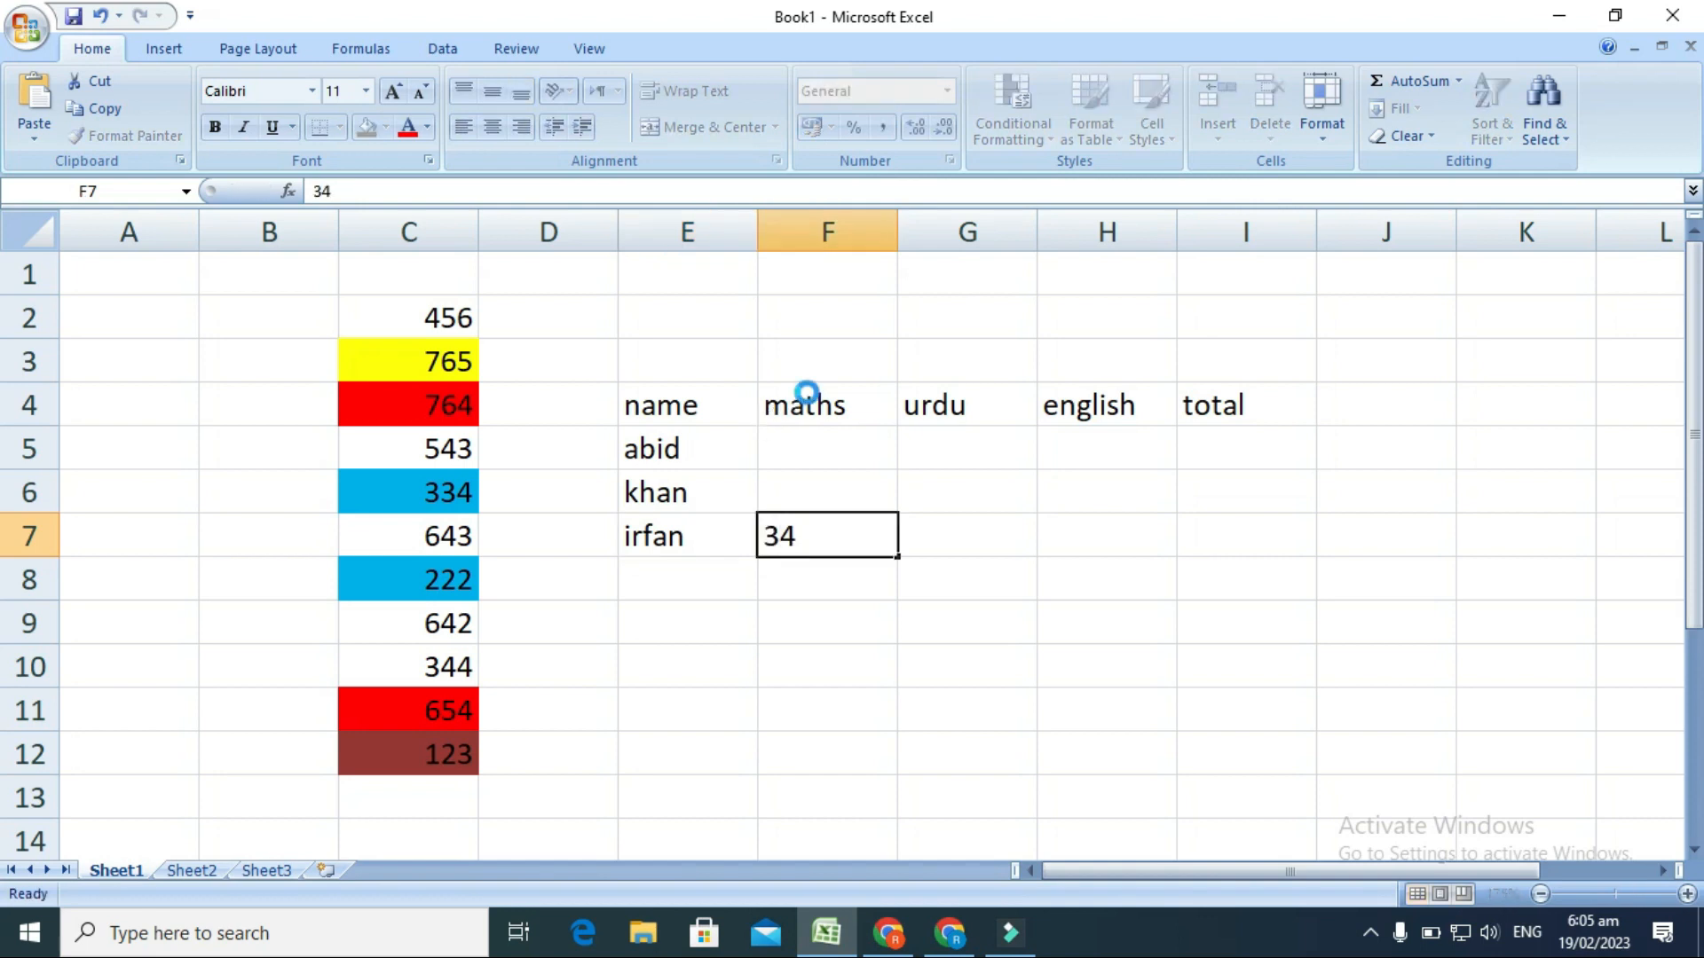
key(Return)
key(Up)
key(Up)
key(Up)
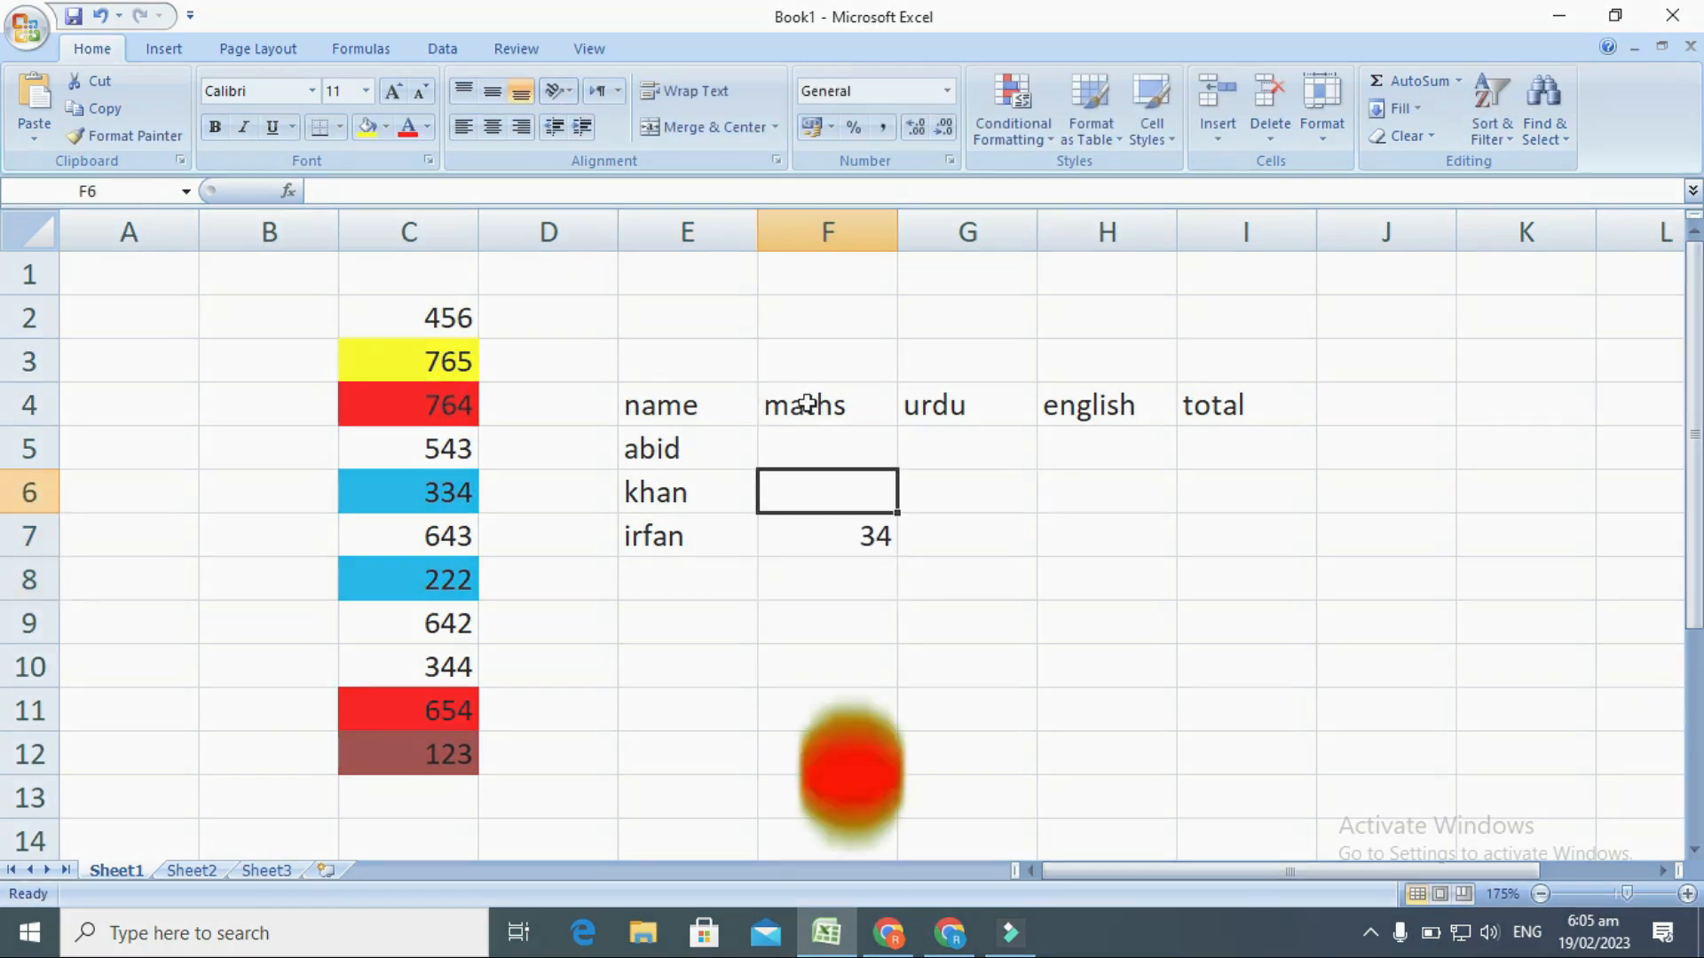
Fill in the urdu marks with 44 in G5, 55 in G6 and 74 in G7.
key(Right)
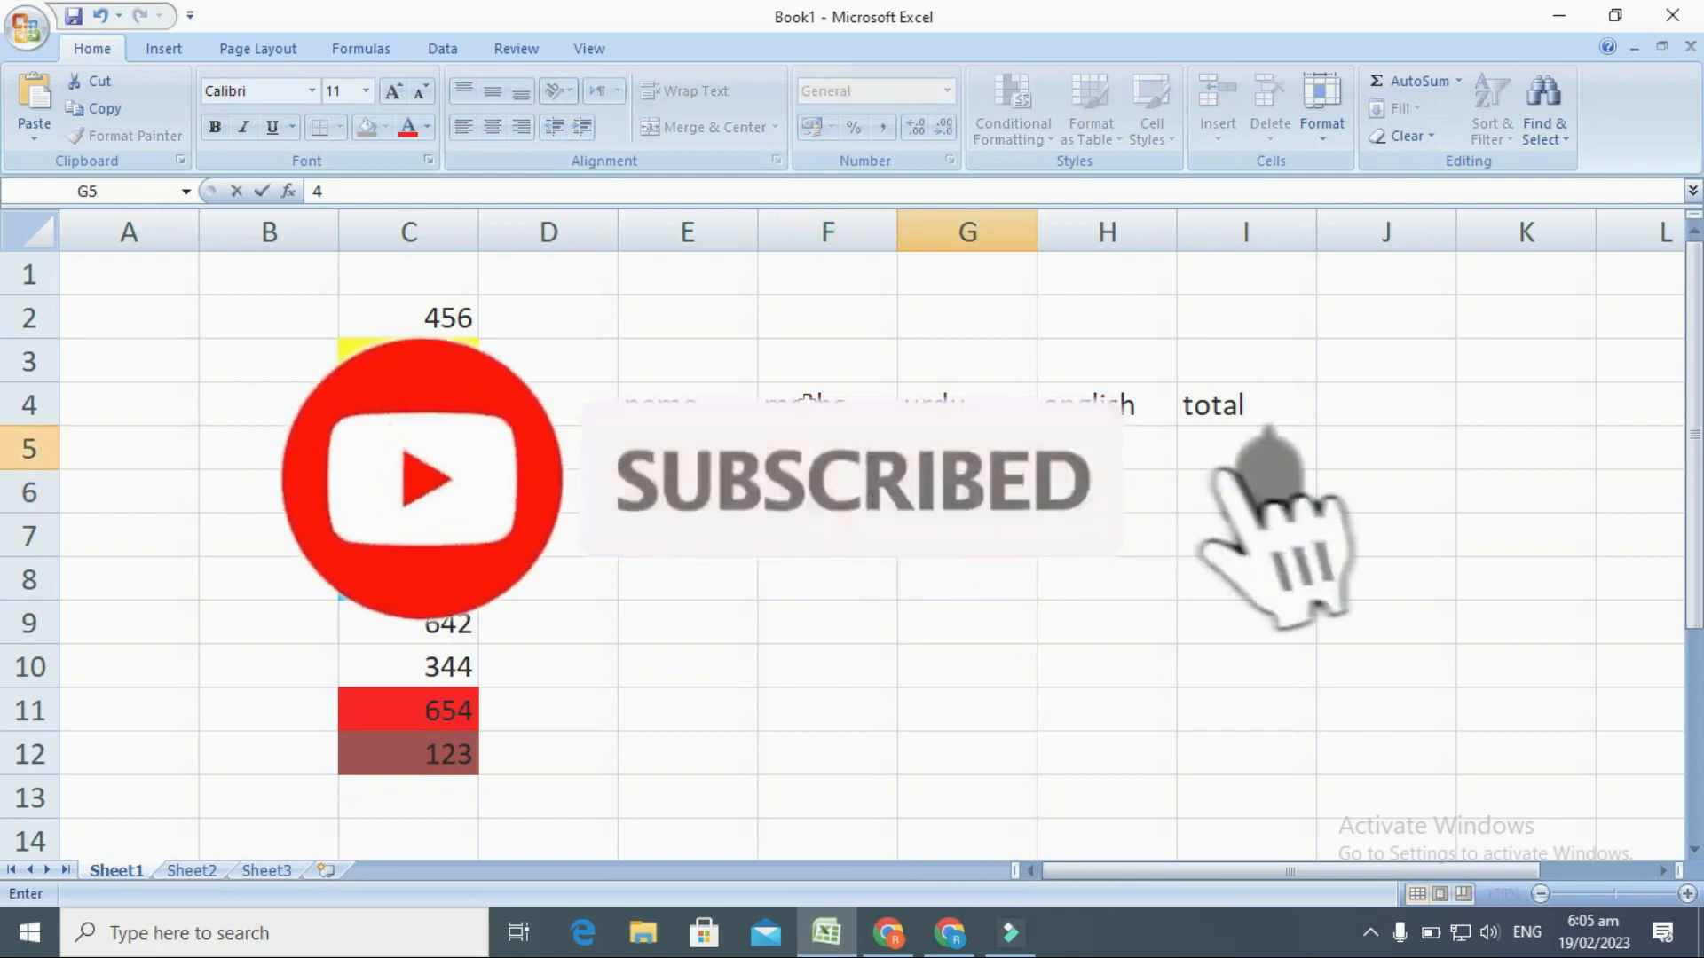
key(Down)
text(55)
key(Return)
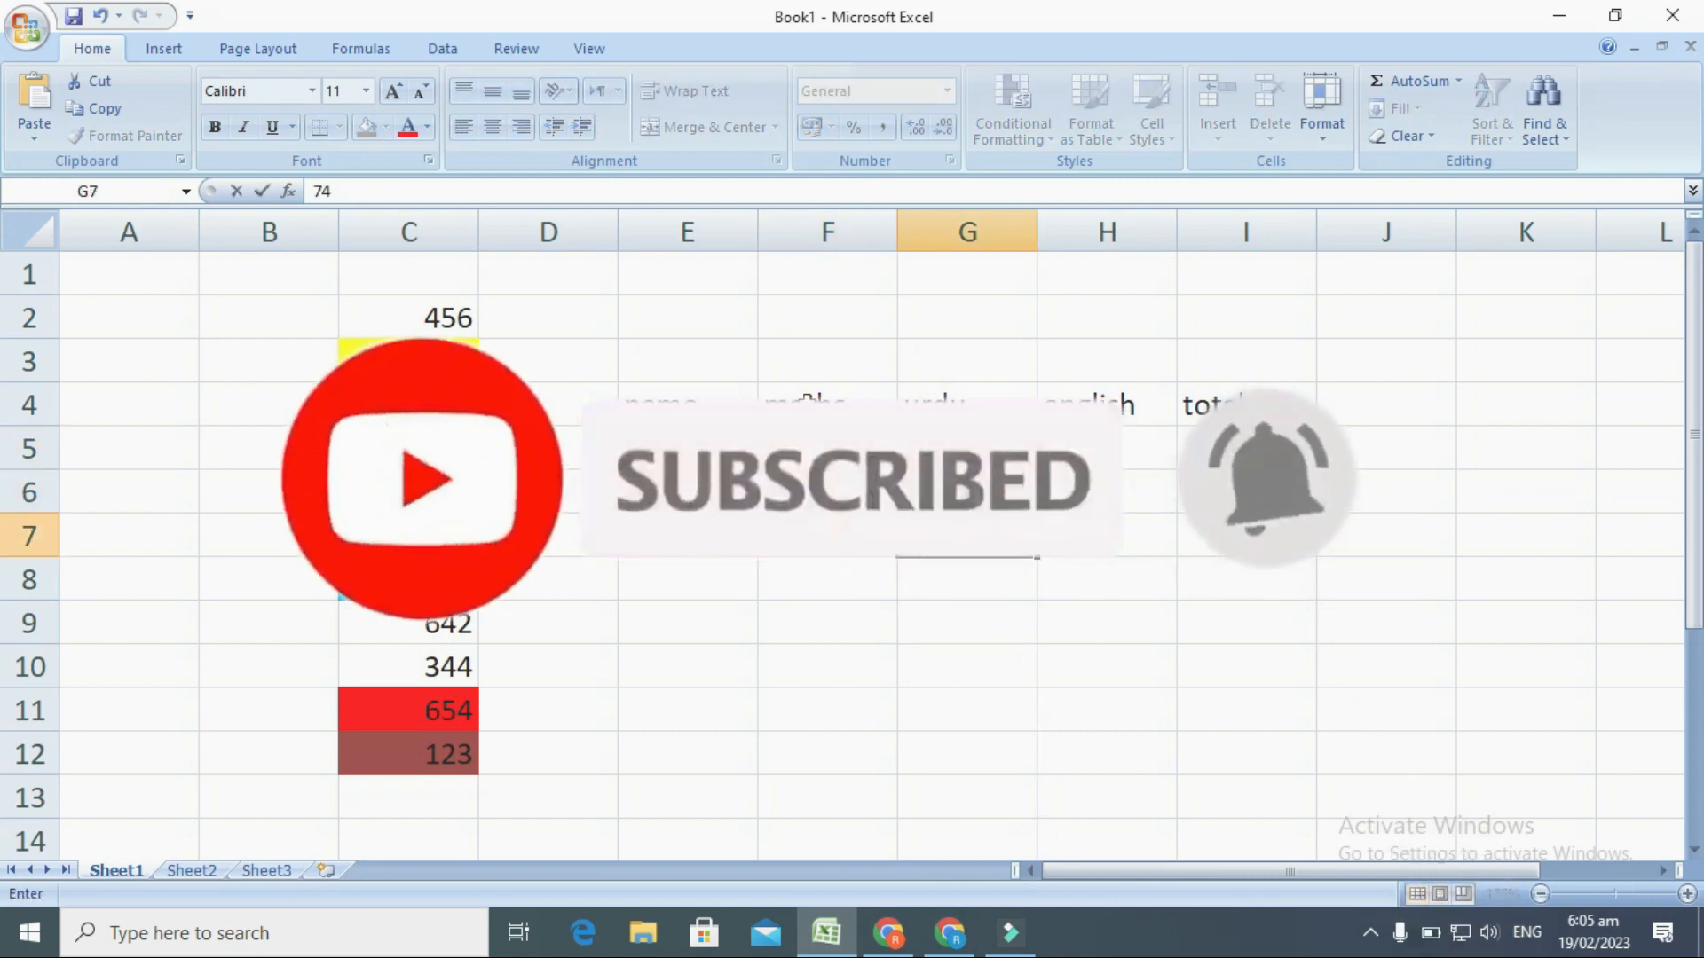
Fill in the english marks with 44 in H7, 64 in H6 and 33 in H5.
key(Right)
text(44)
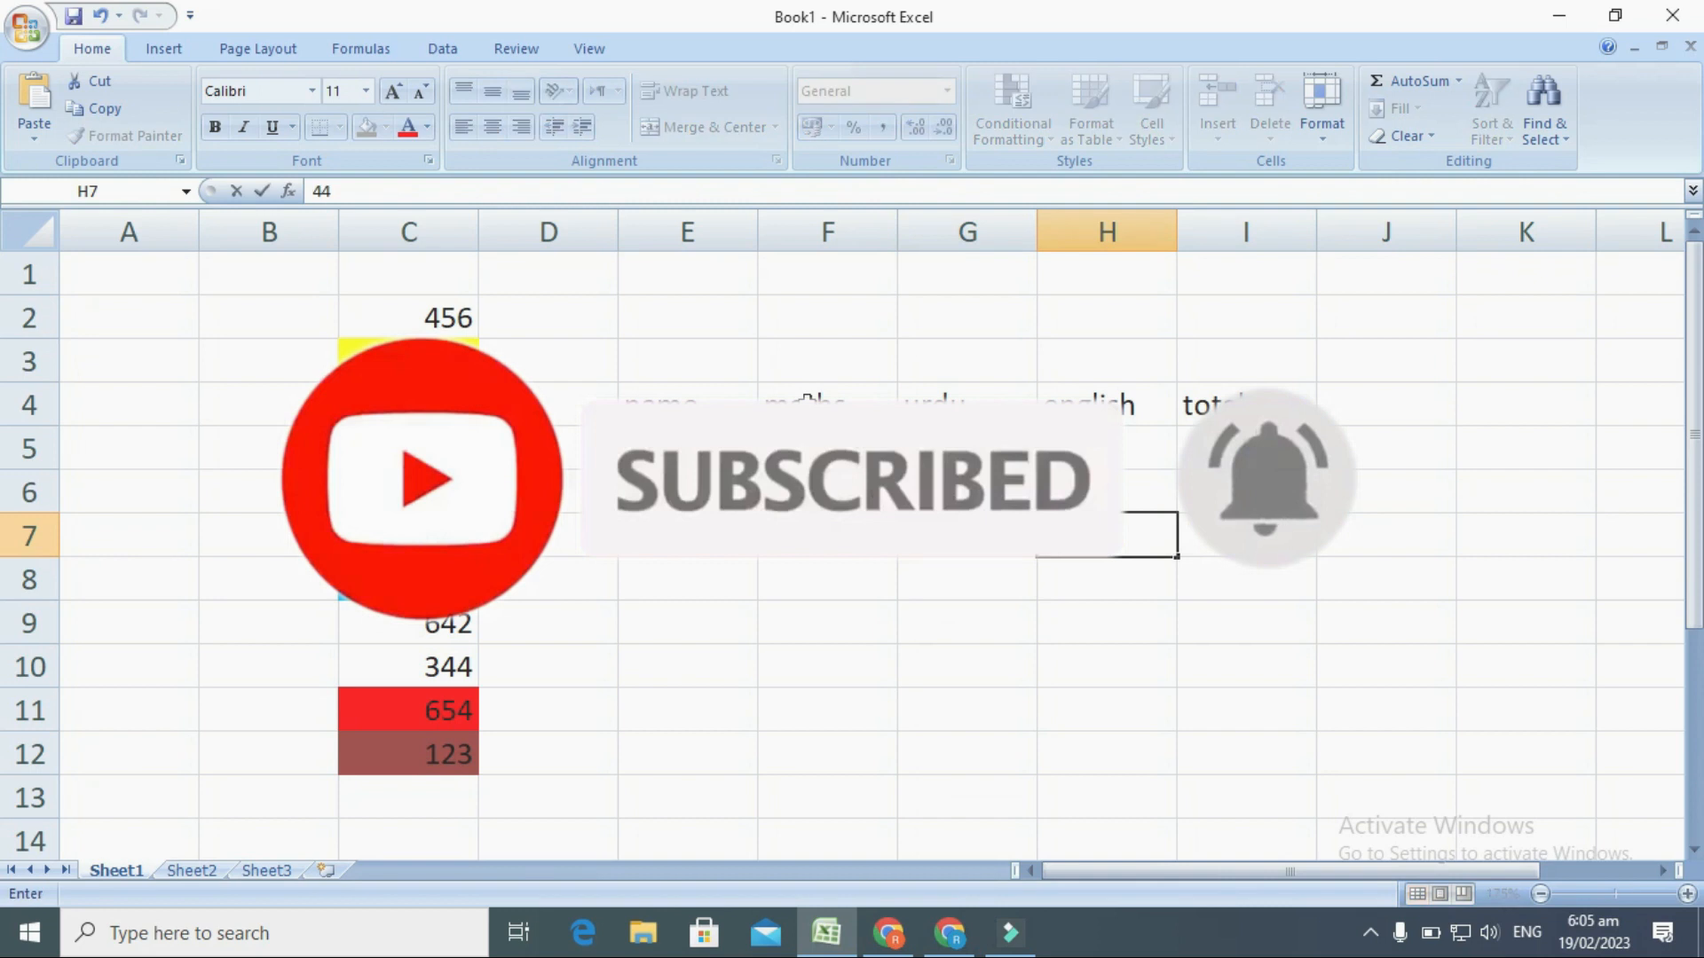
key(Up)
text(64)
key(Up)
text(33)
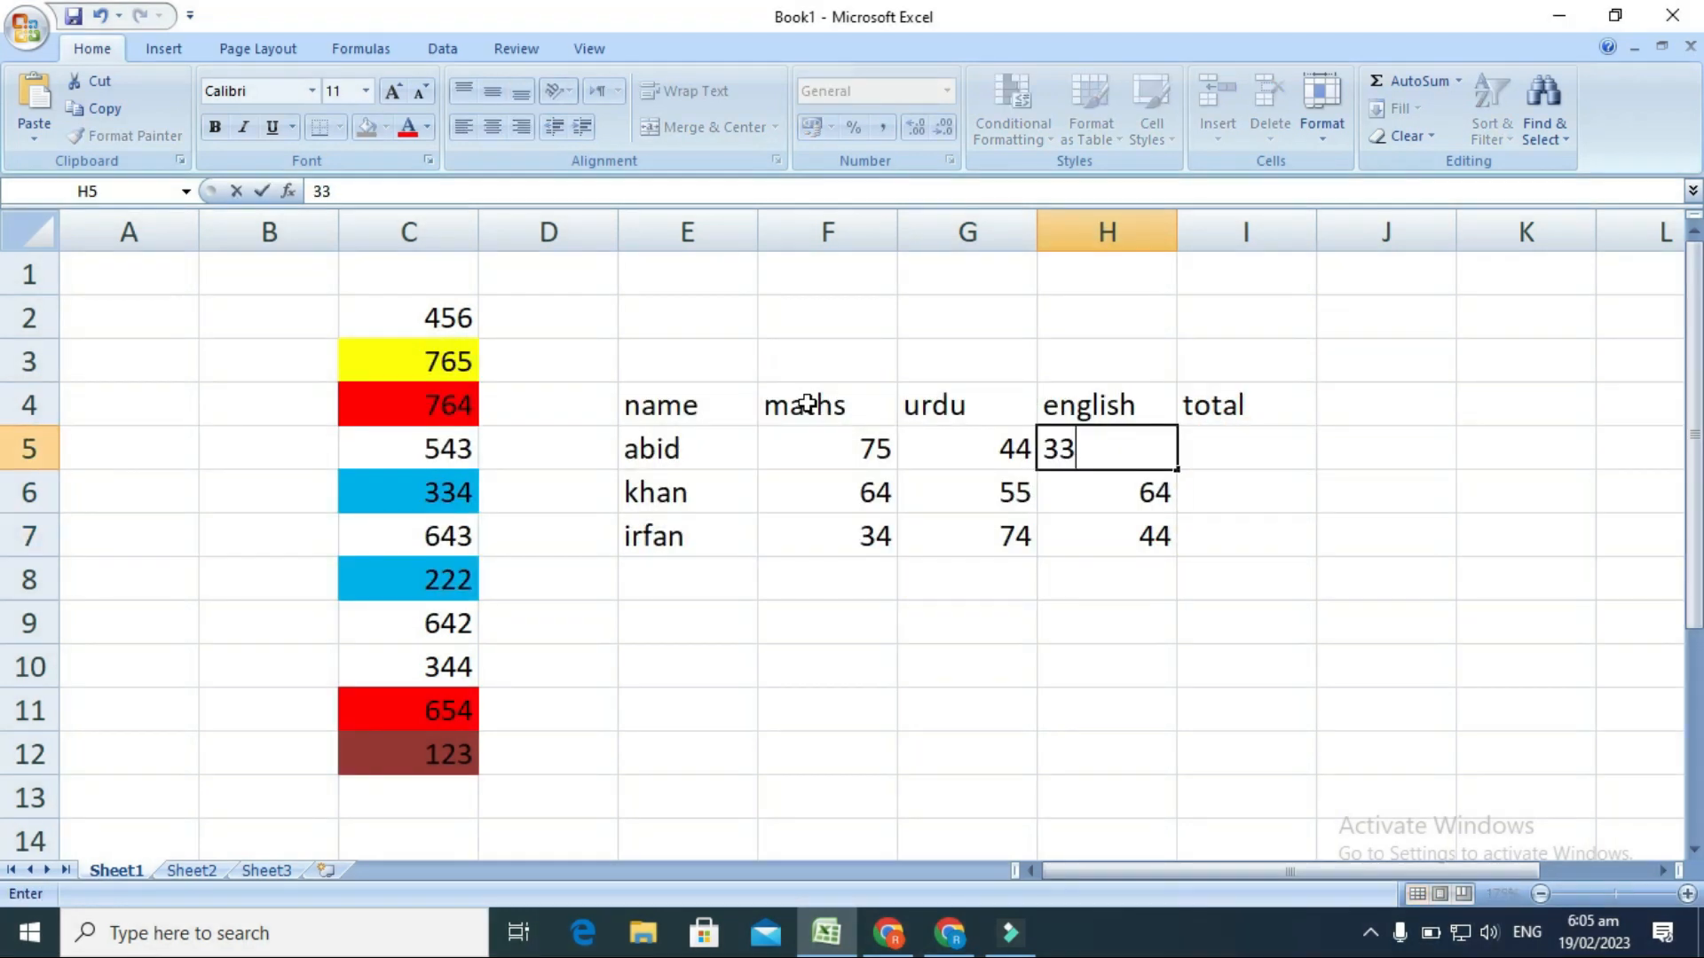
key(Right)
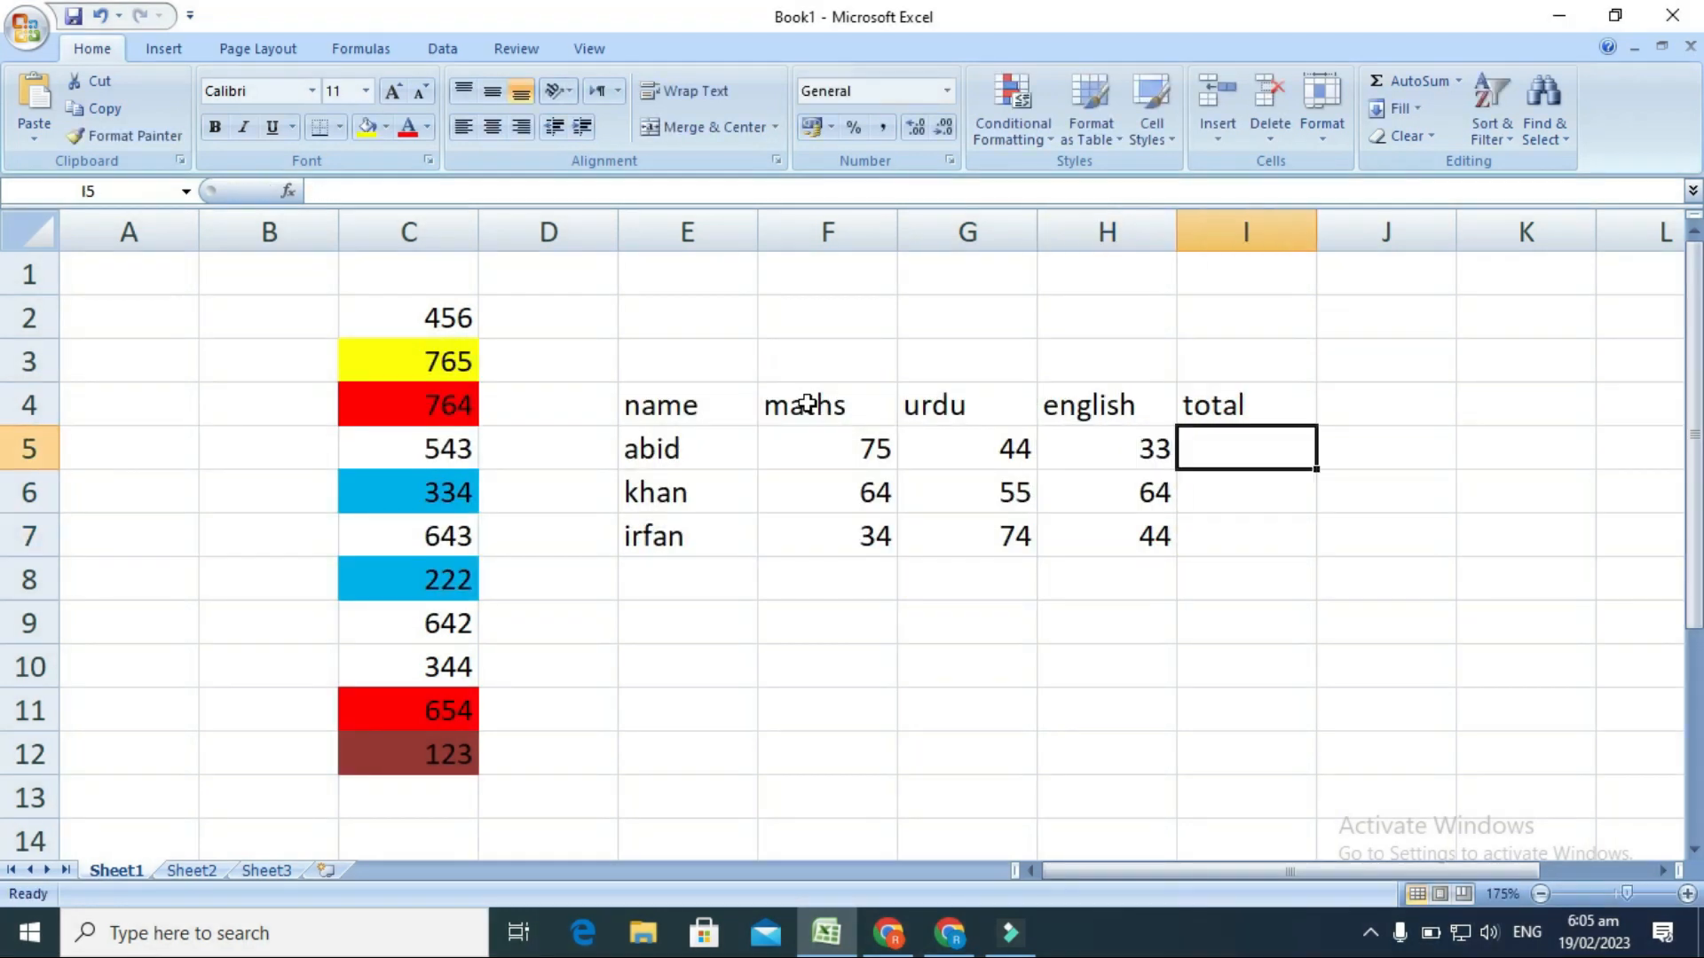
Try to total the first student's marks by entering =sum in cell I5.
text(=-)
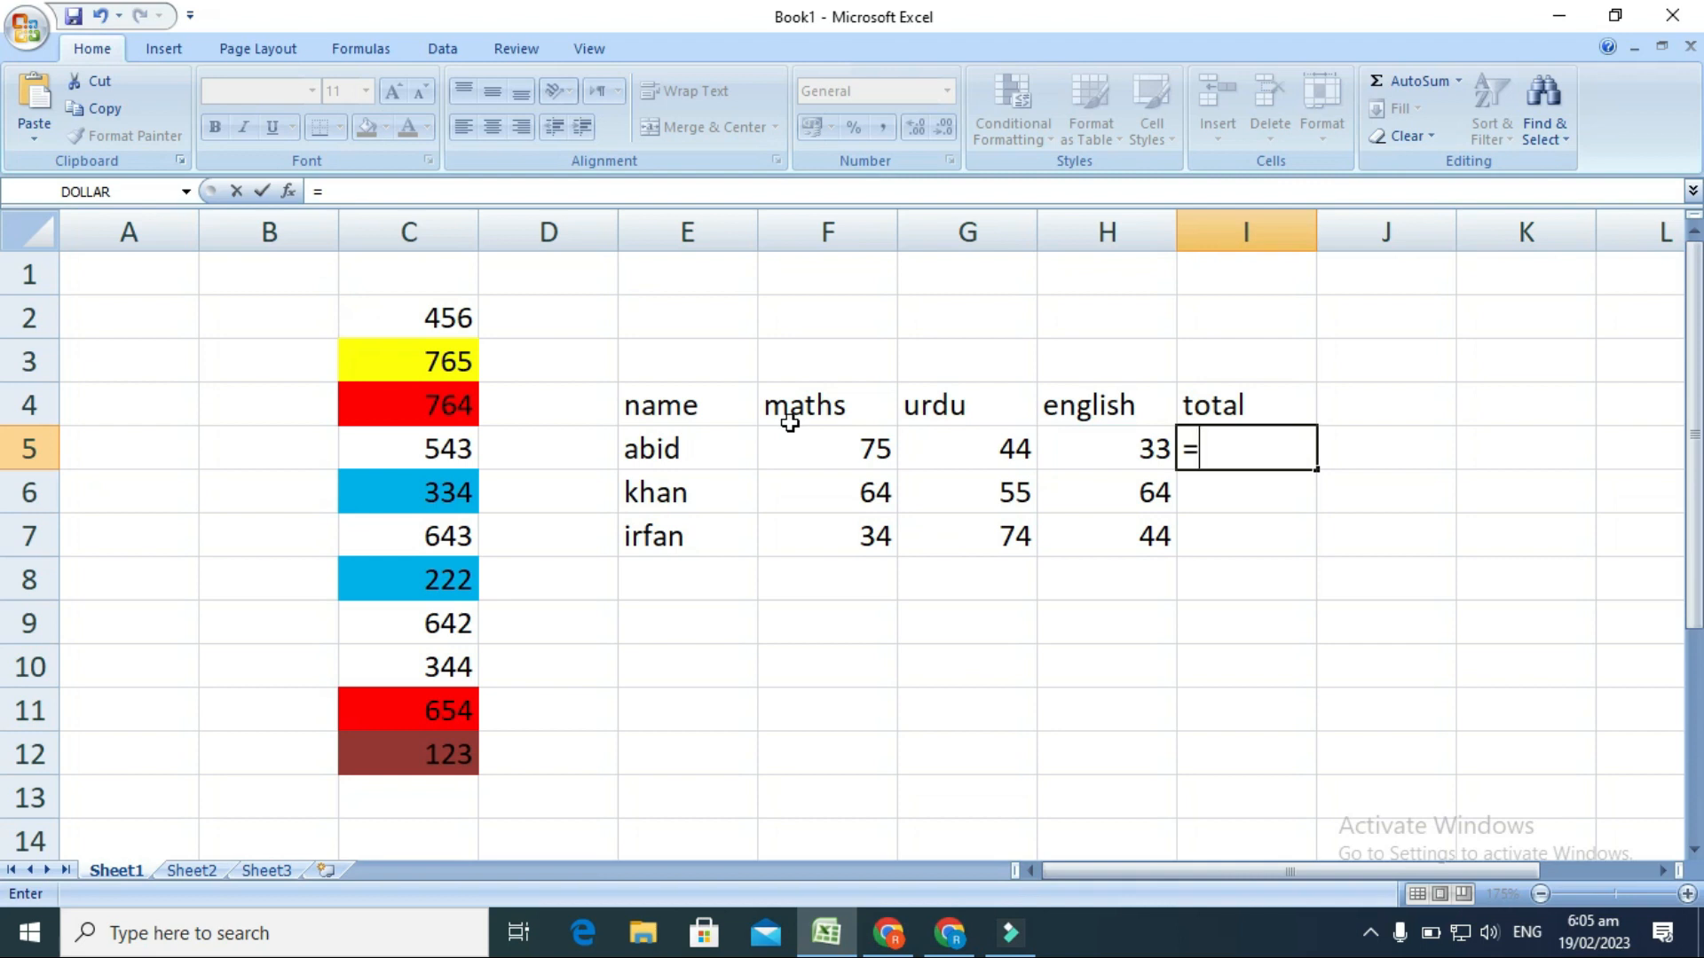
text(sum)
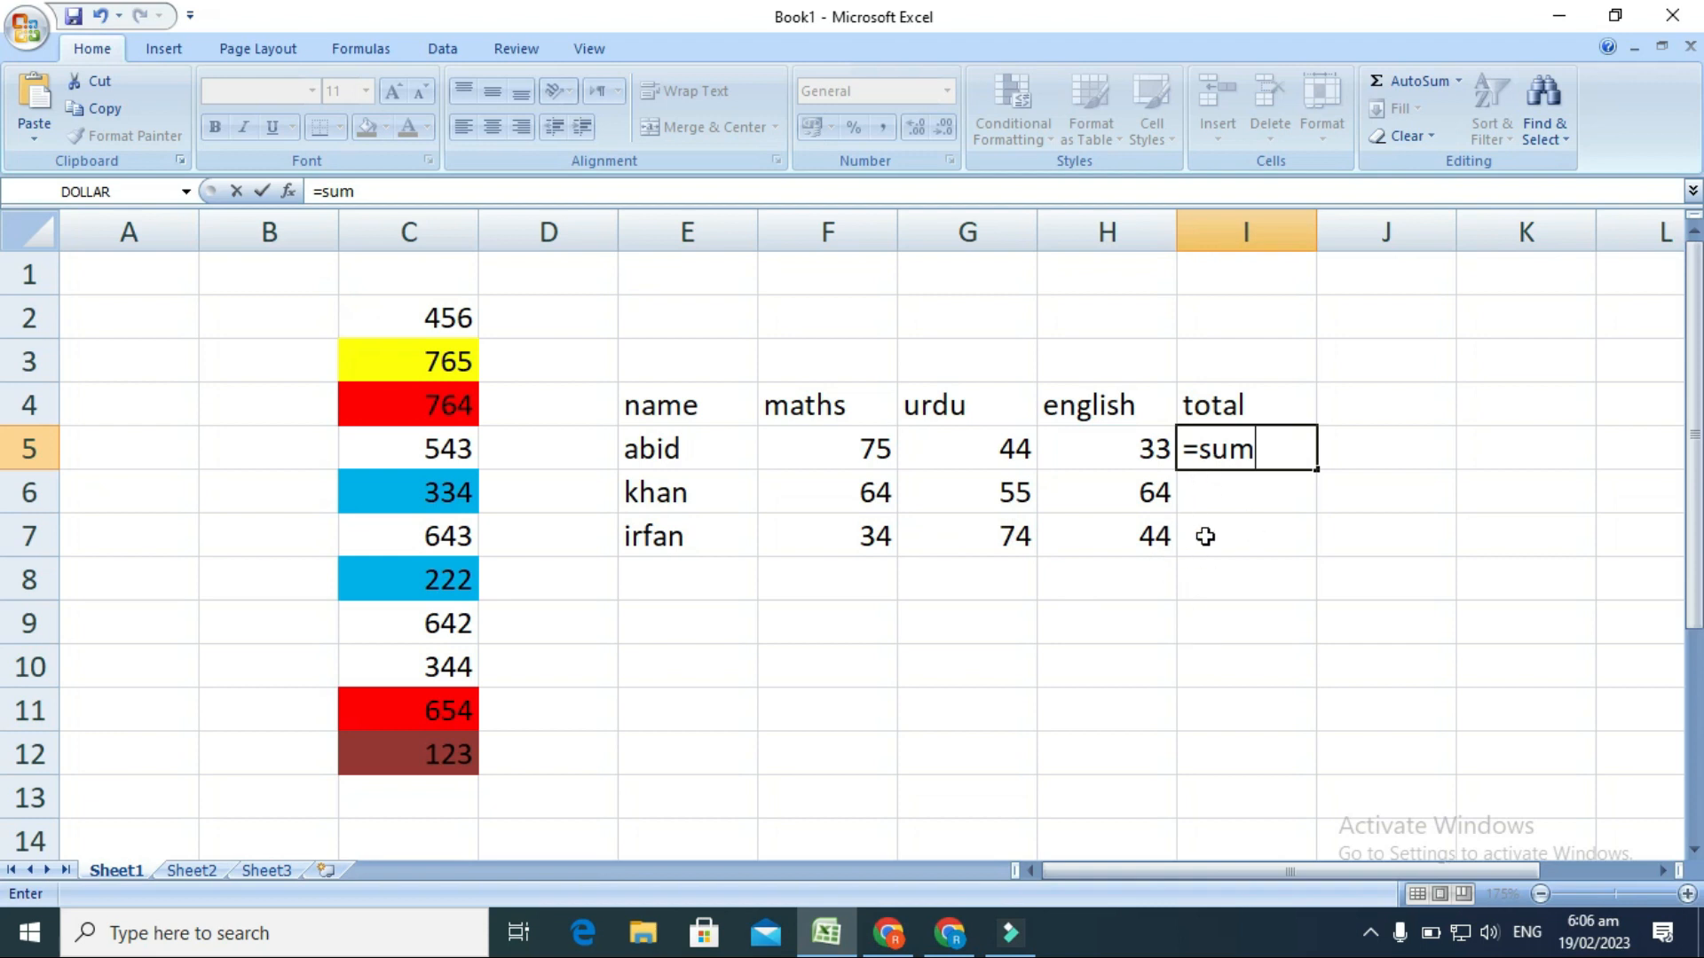
click(823, 449)
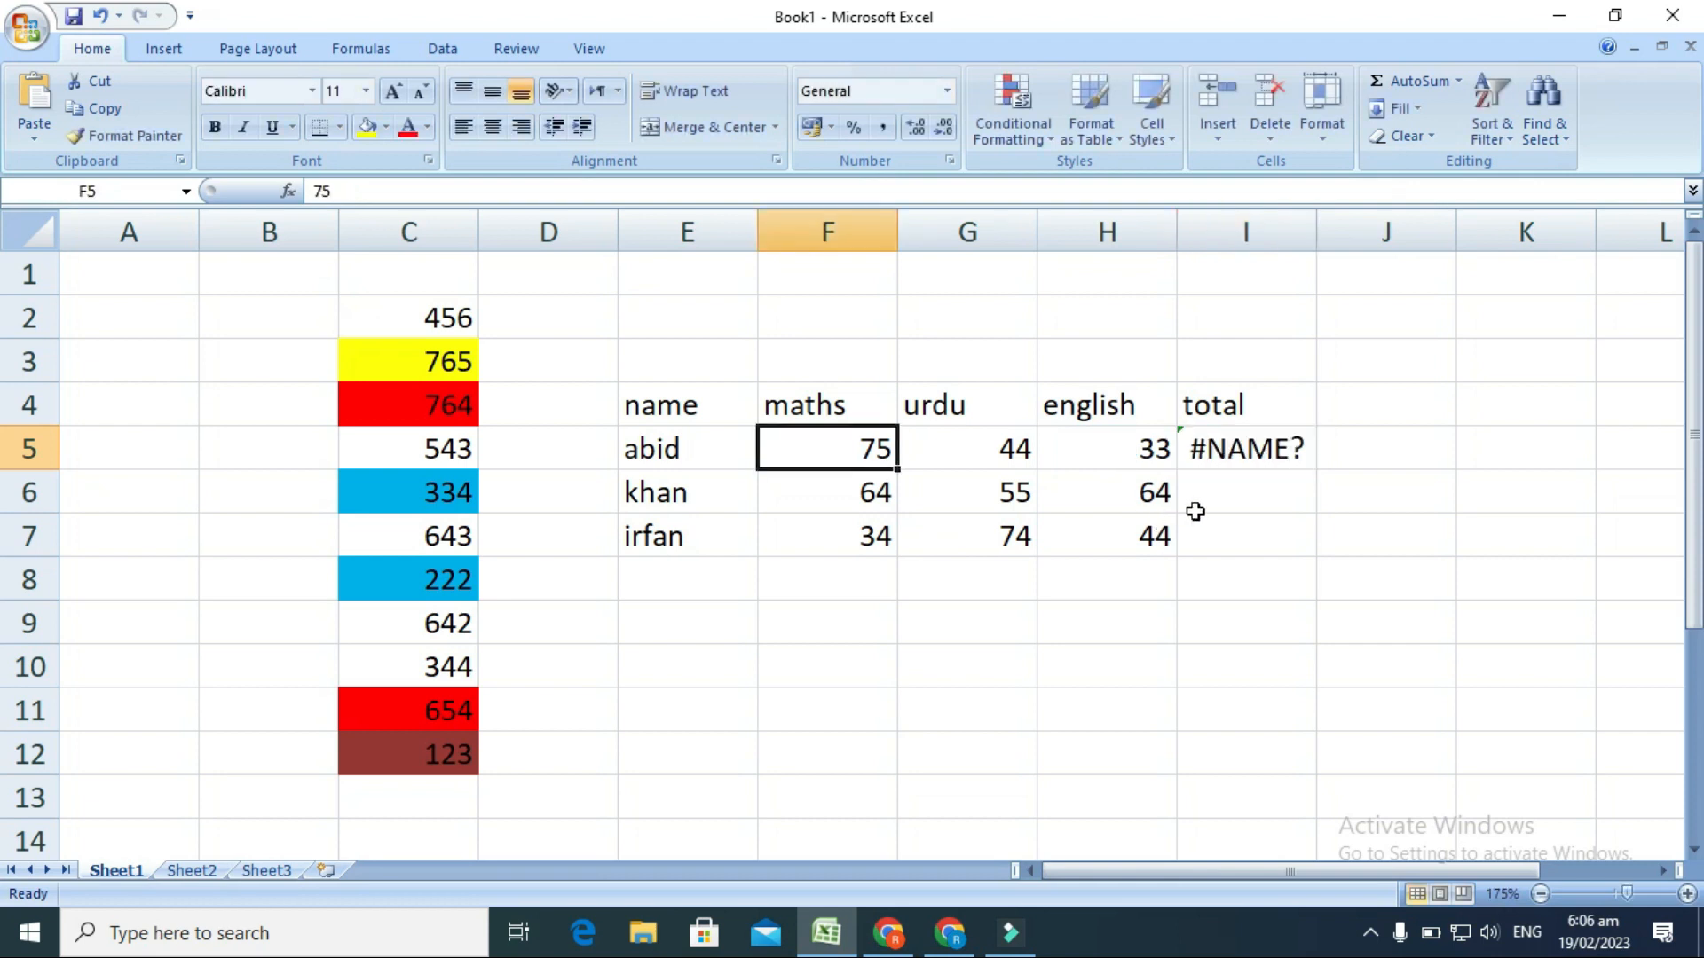
Clear the incorrect formula from total cell I5.
click(1249, 451)
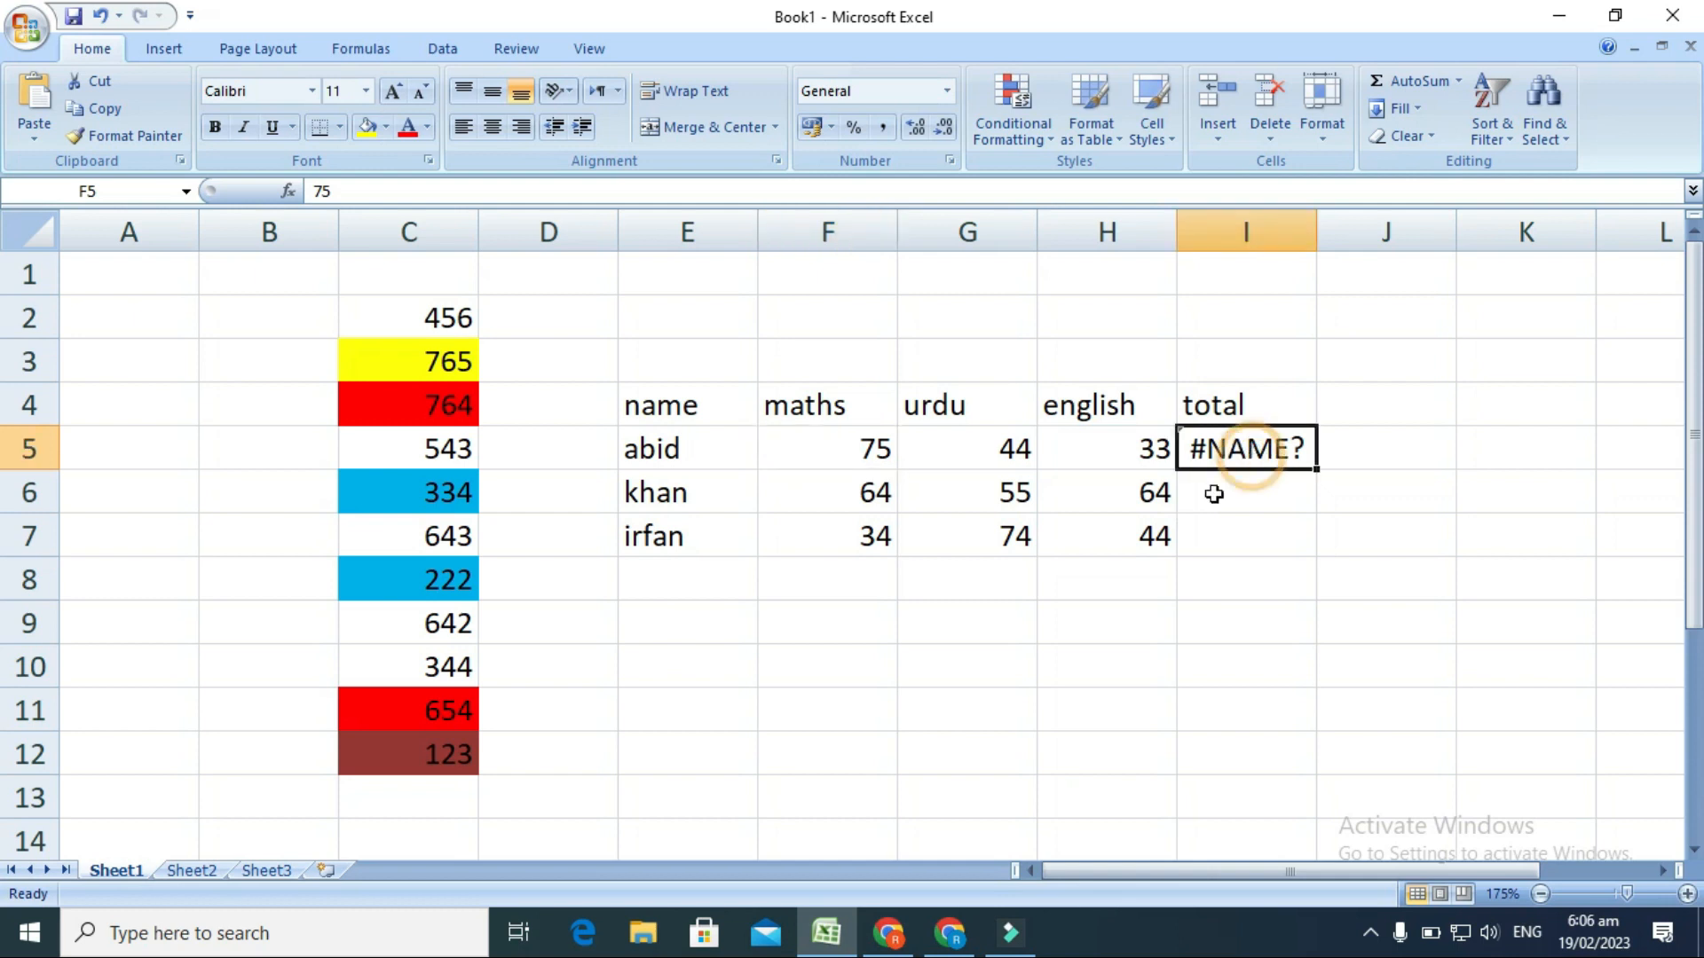
text(=)
key(Down)
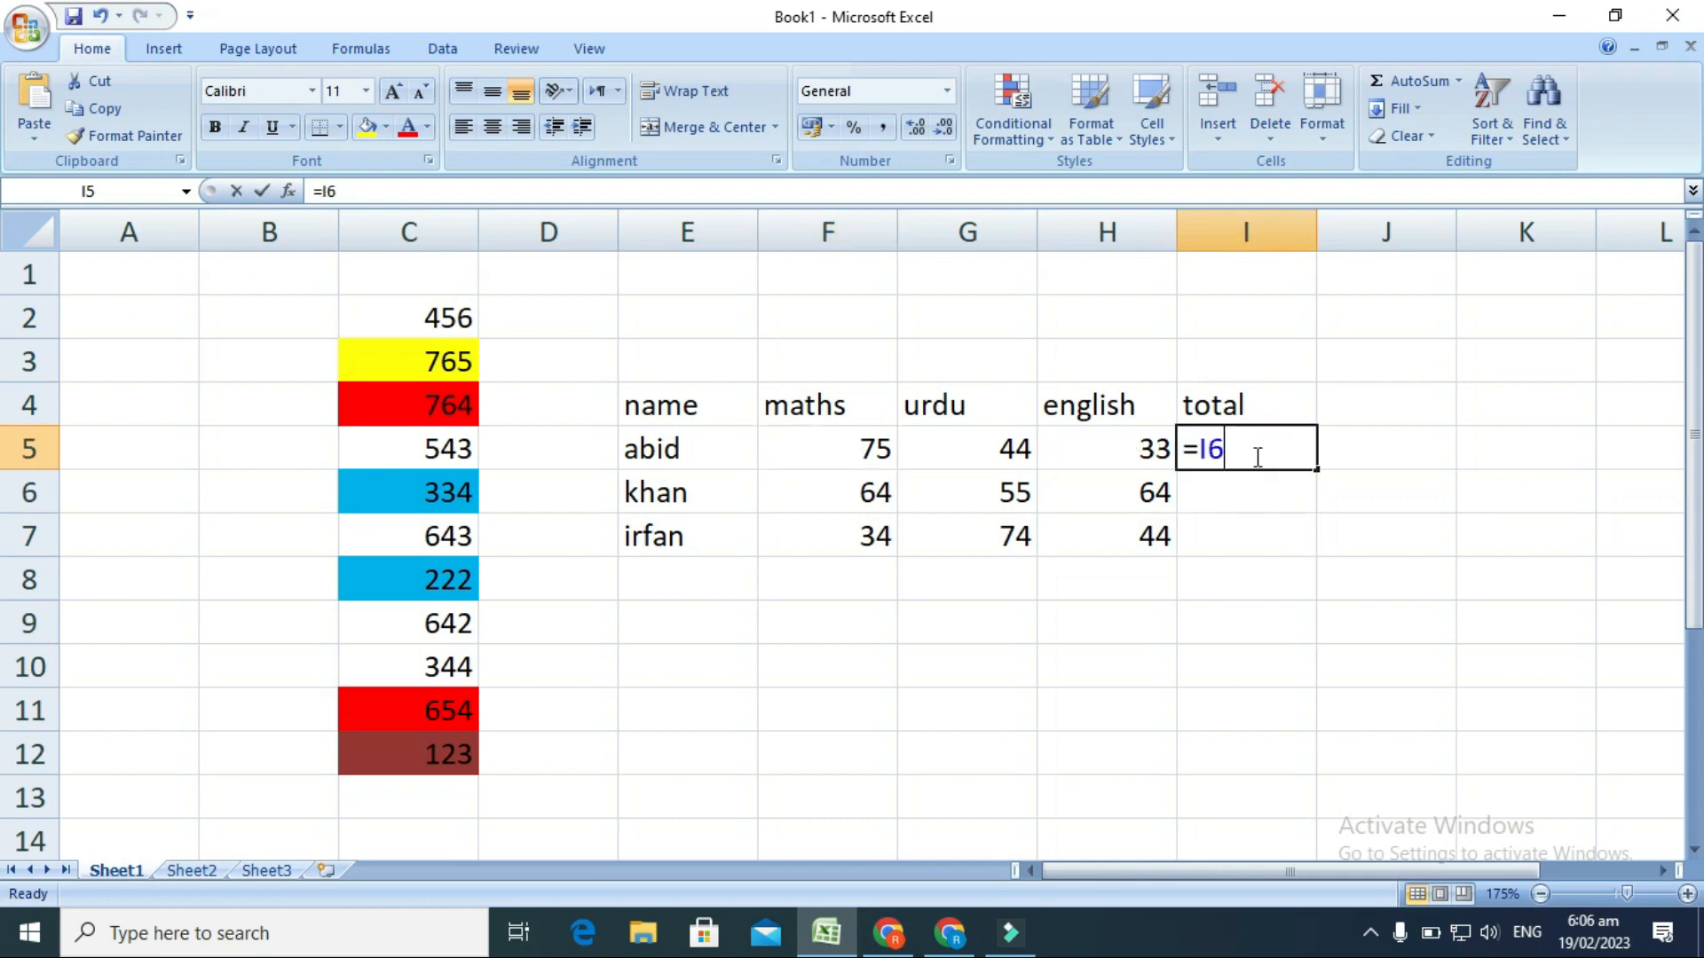
key(BackSpace)
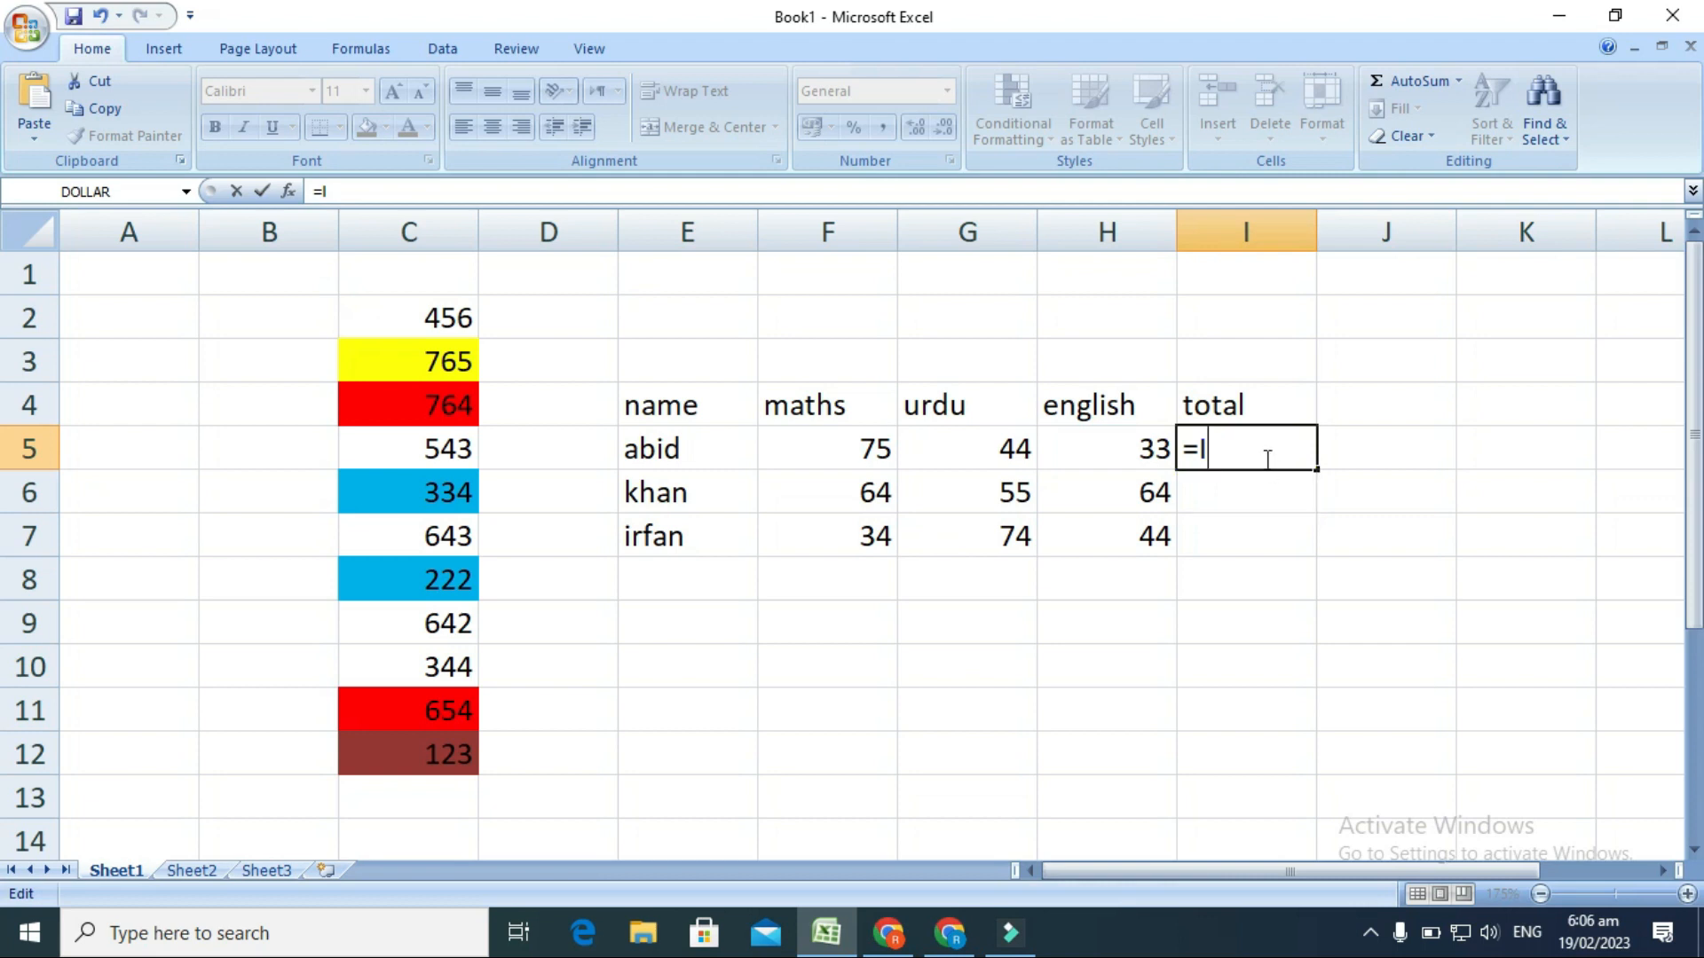
key(BackSpace)
key(BackSpace)
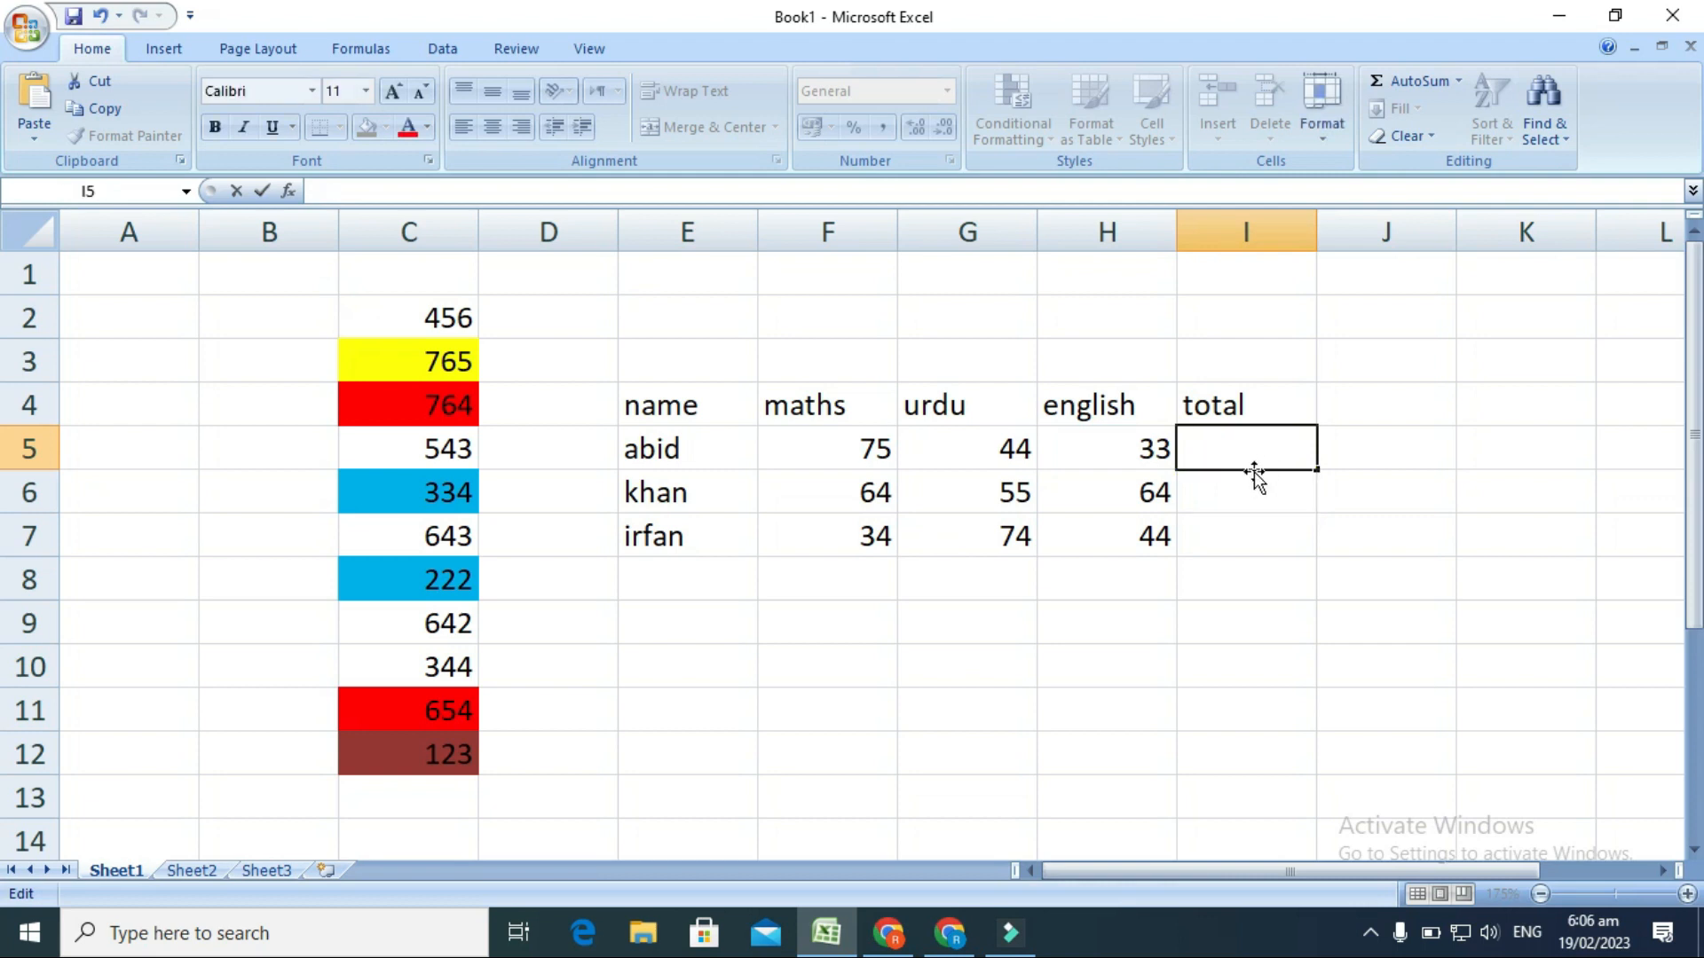
key(Escape)
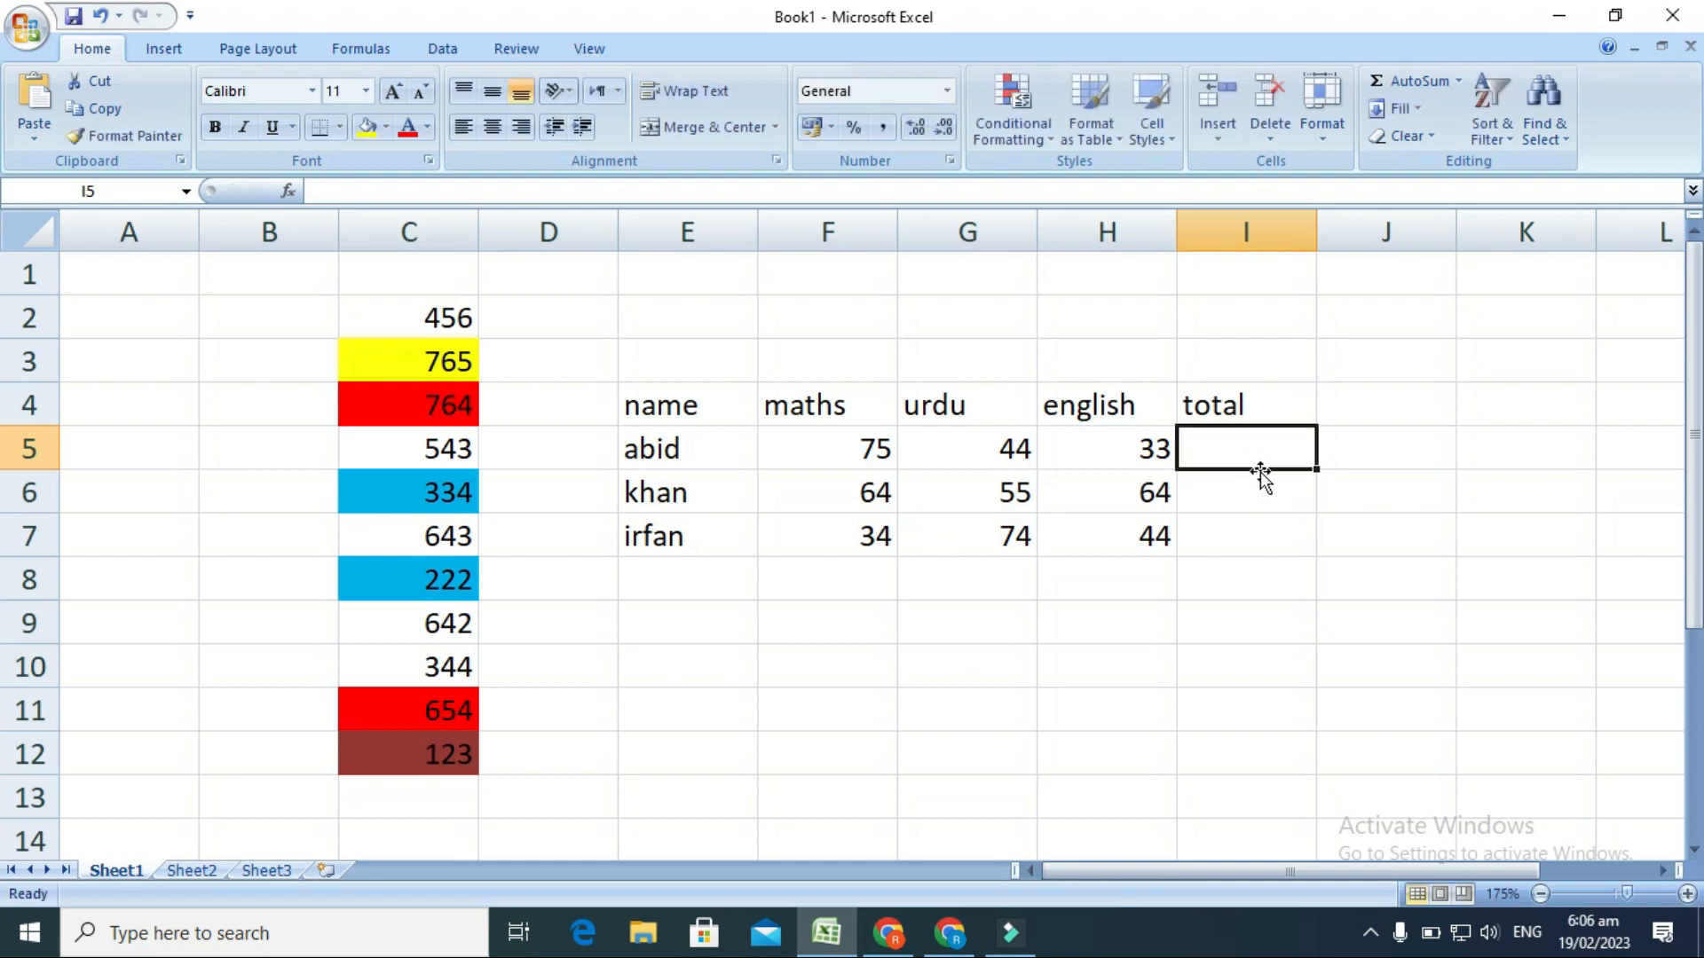
Total the marks in I5 with =SUM(F5:H5) and fill the formula down to I7.
click(1233, 484)
click(1233, 461)
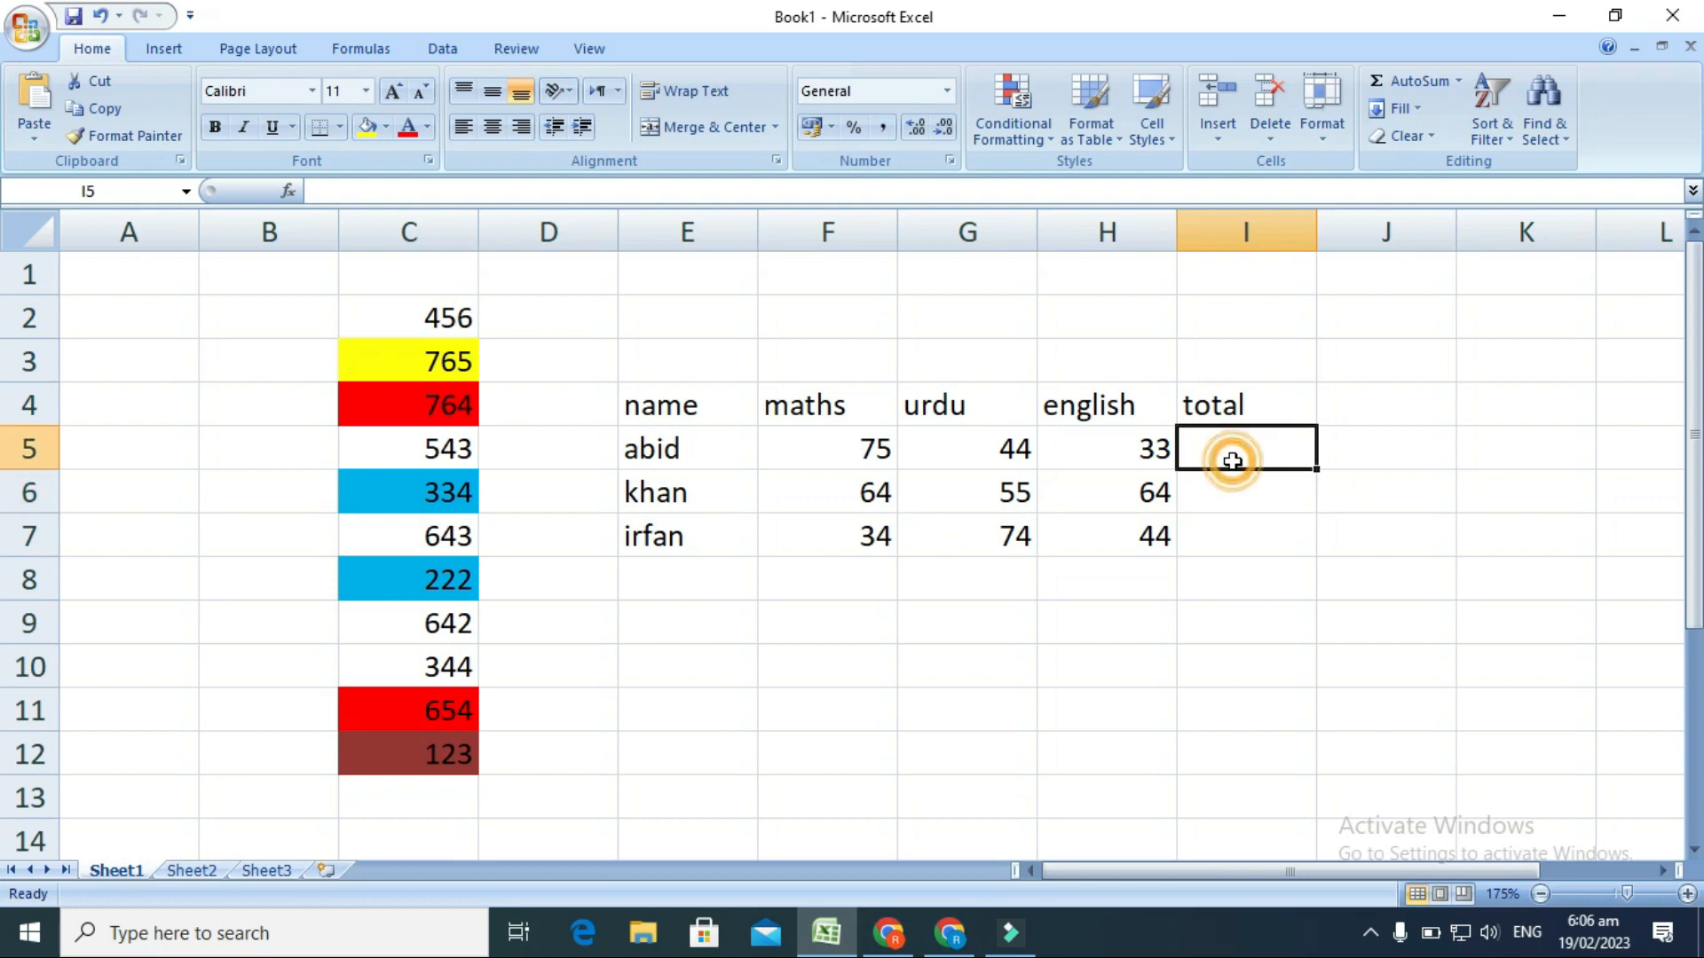
key(alt+equal)
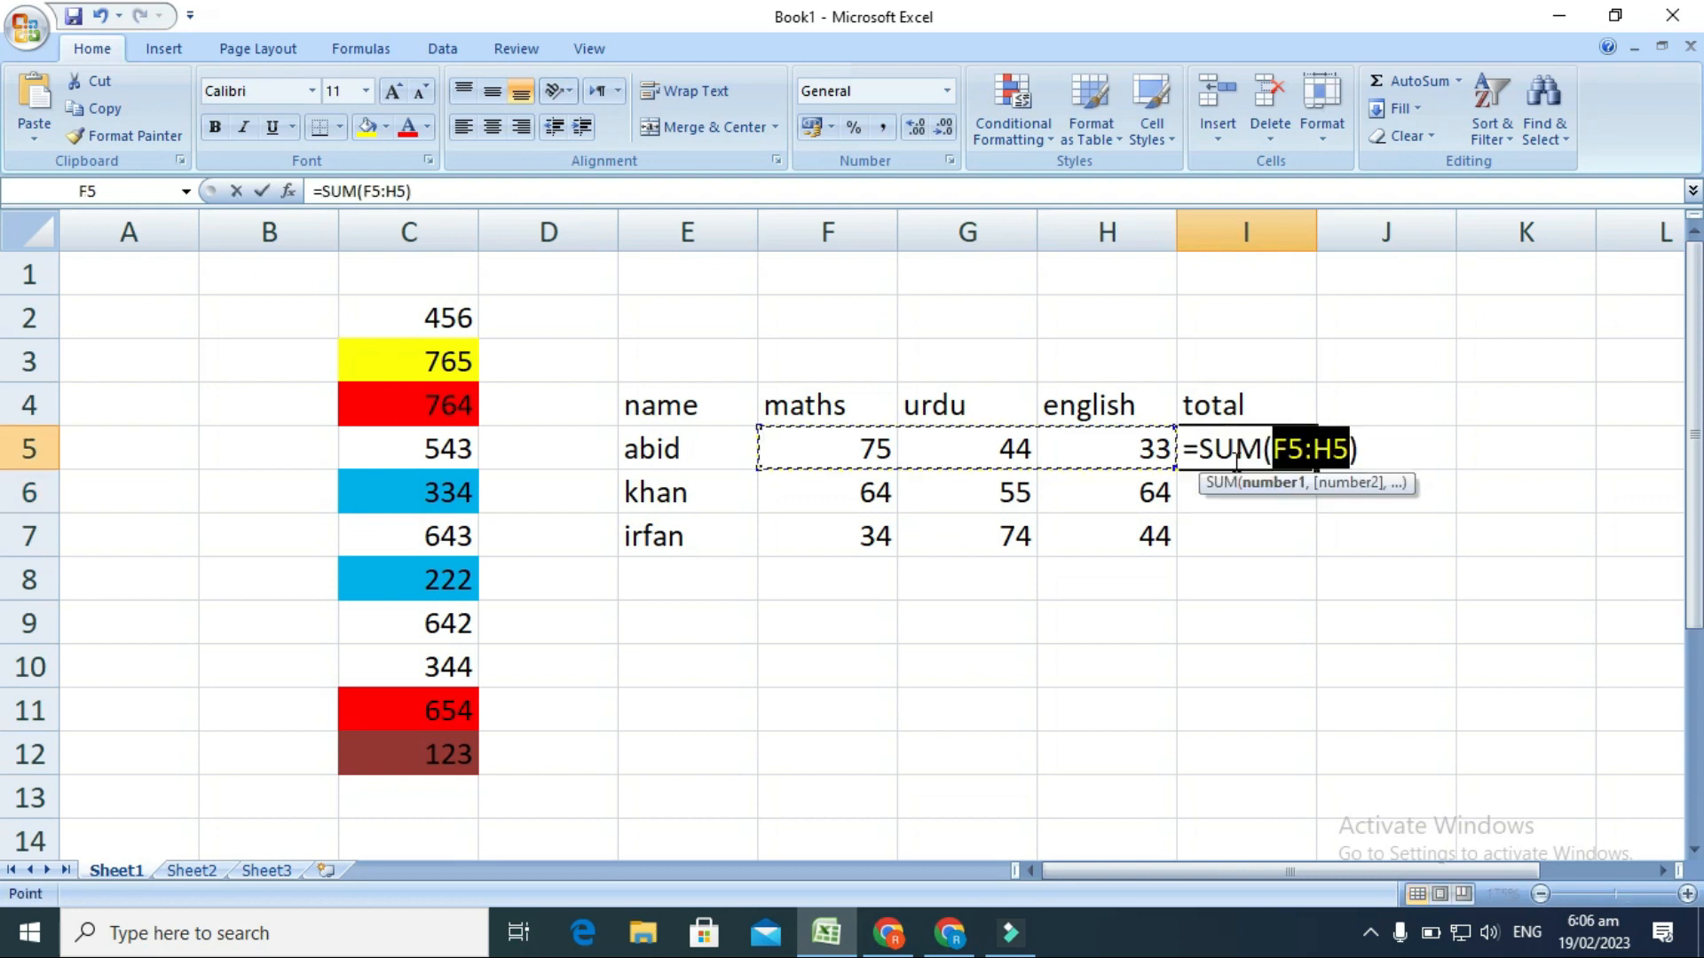
key(Return)
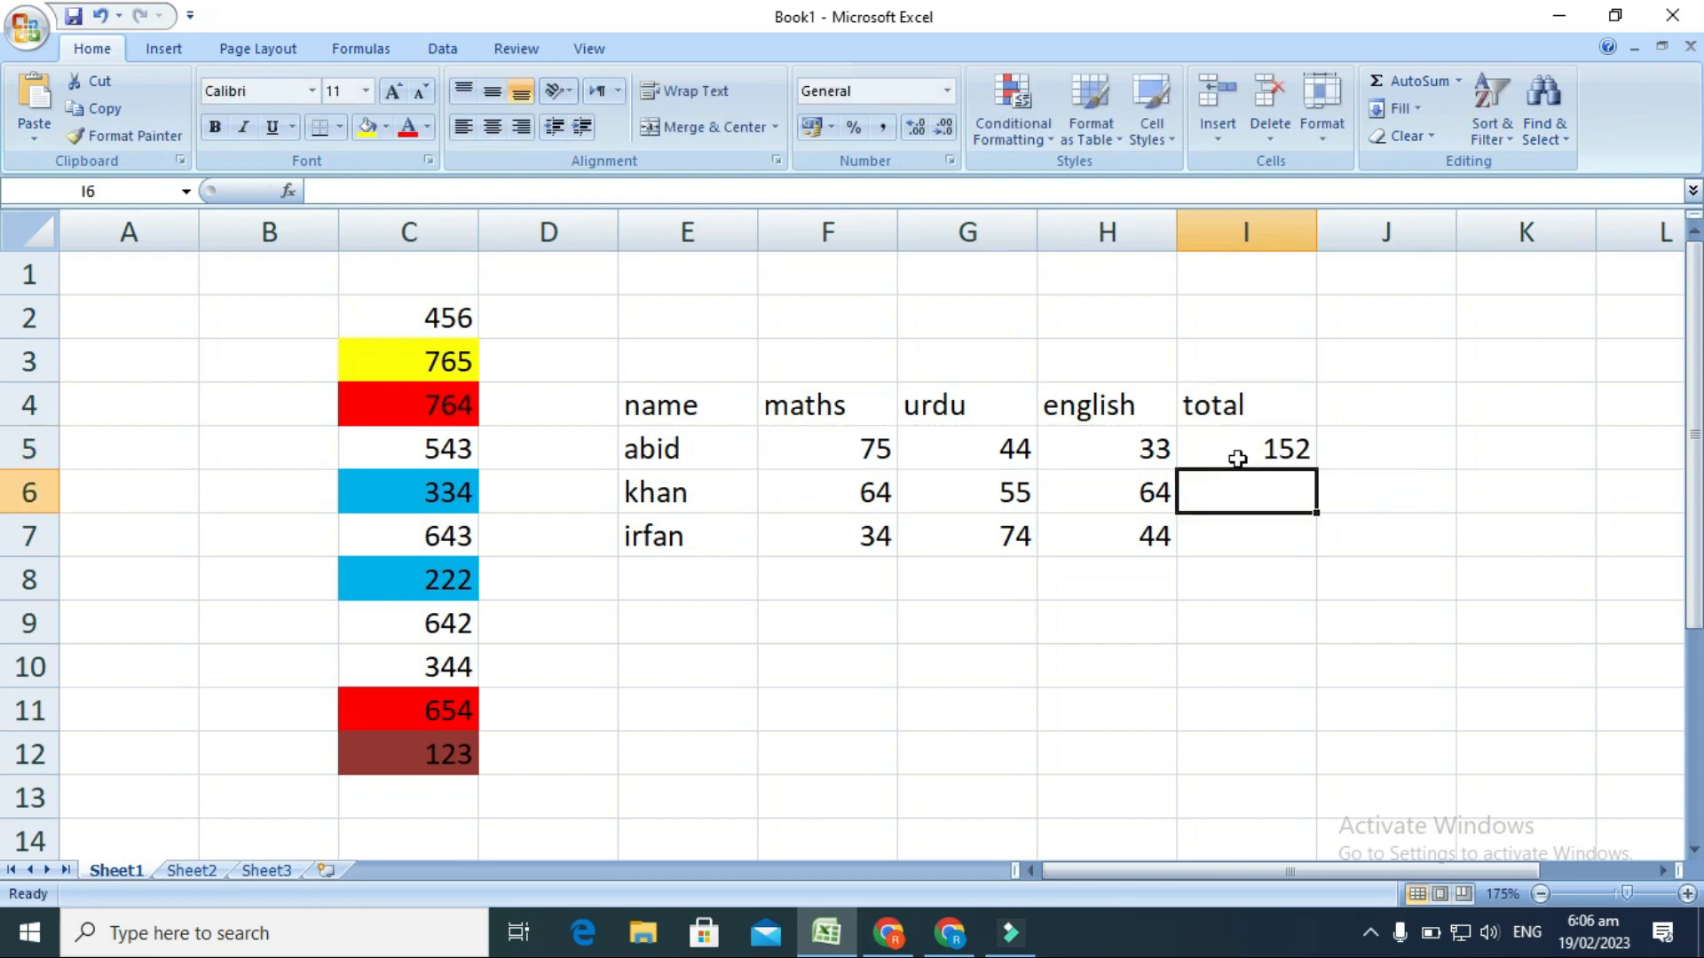
click(1237, 459)
drag(1320, 468, 1307, 550)
Add the column heading "average" in cell J4 beside the total heading.
click(1362, 396)
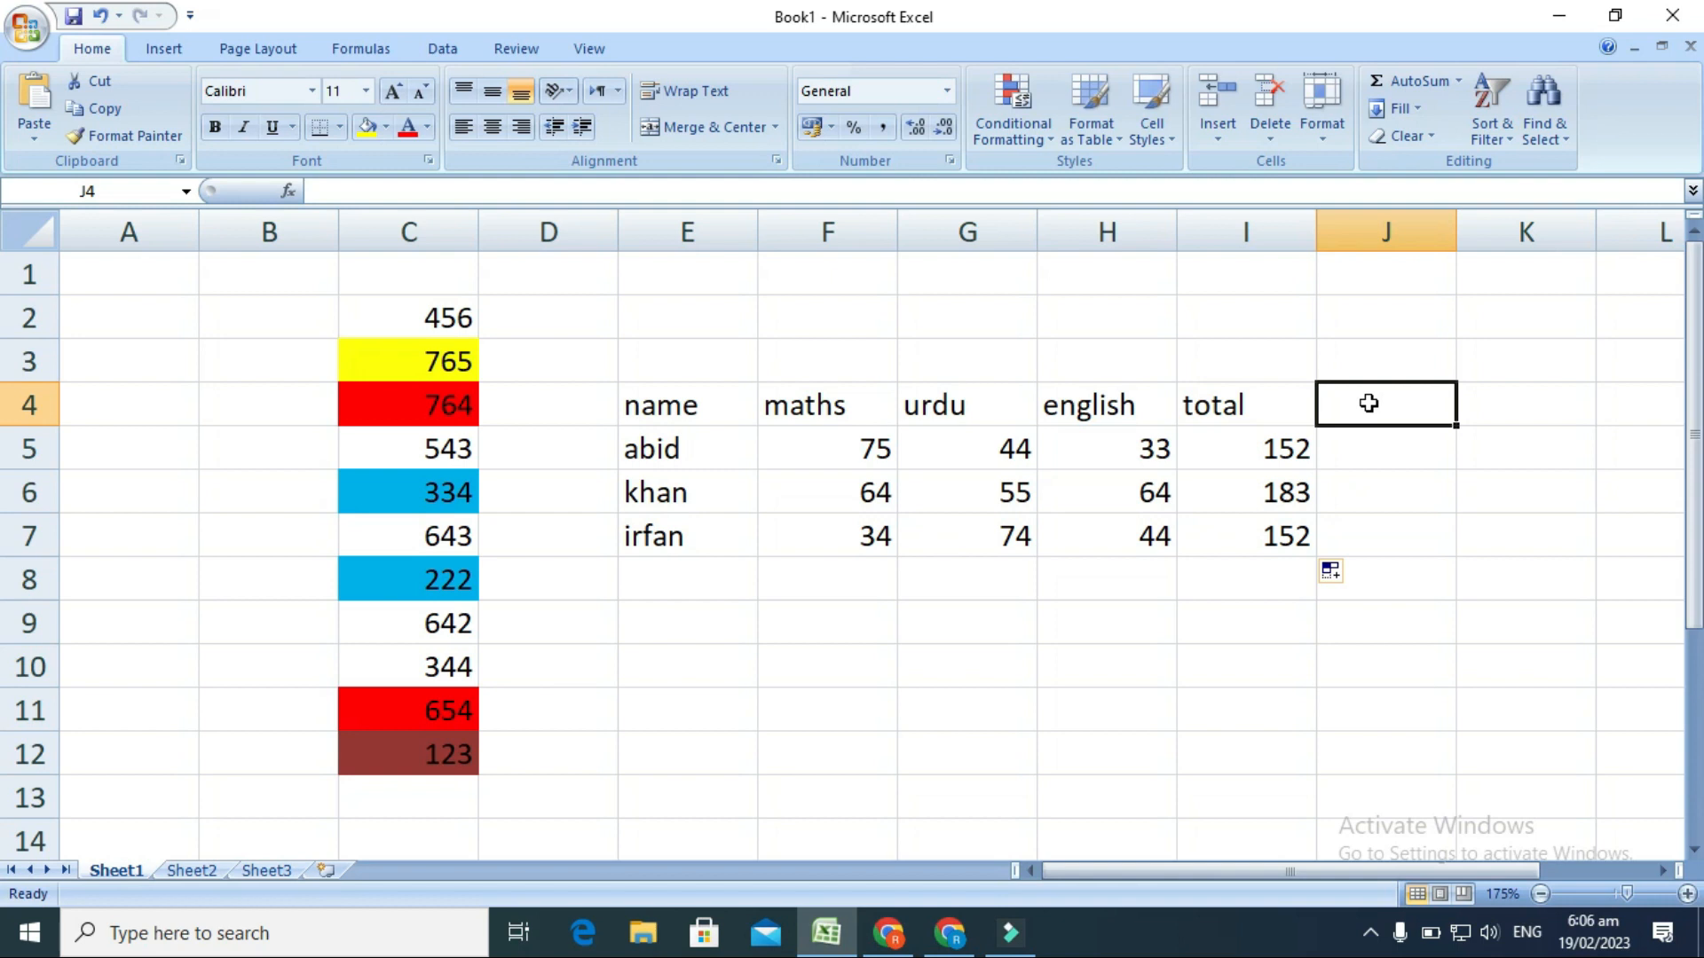
text([)
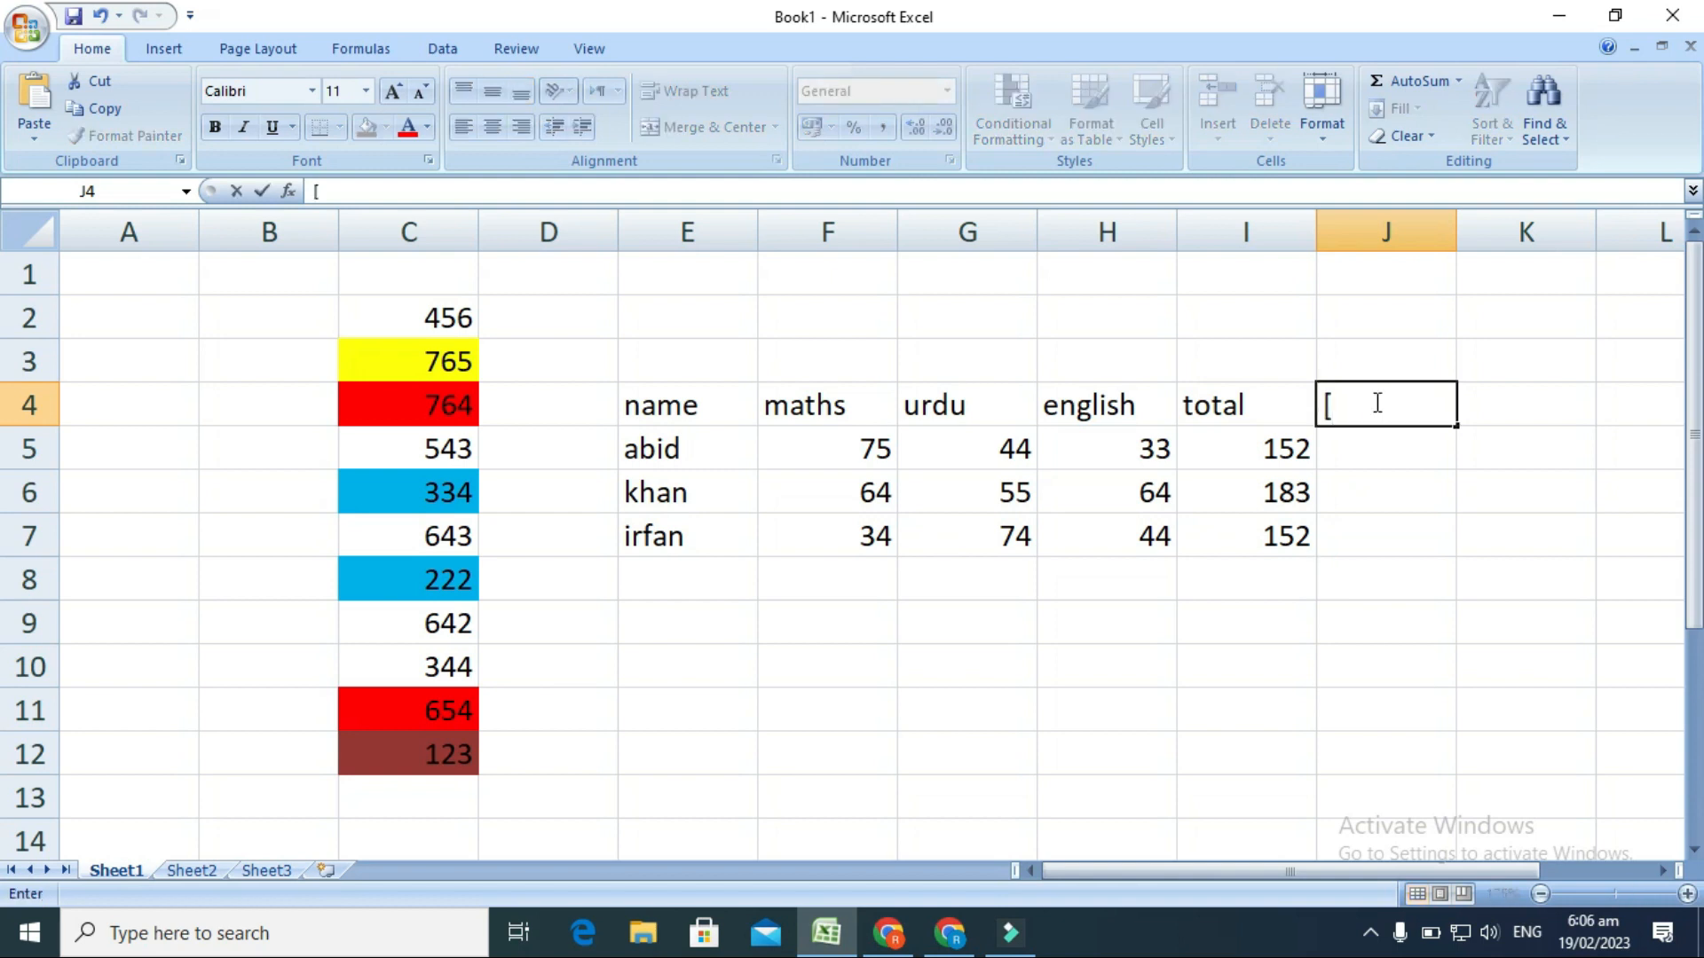
key(BackSpace)
text(abvbv)
key(BackSpace)
key(BackSpace)
text(verage)
key(Tab)
key(Return)
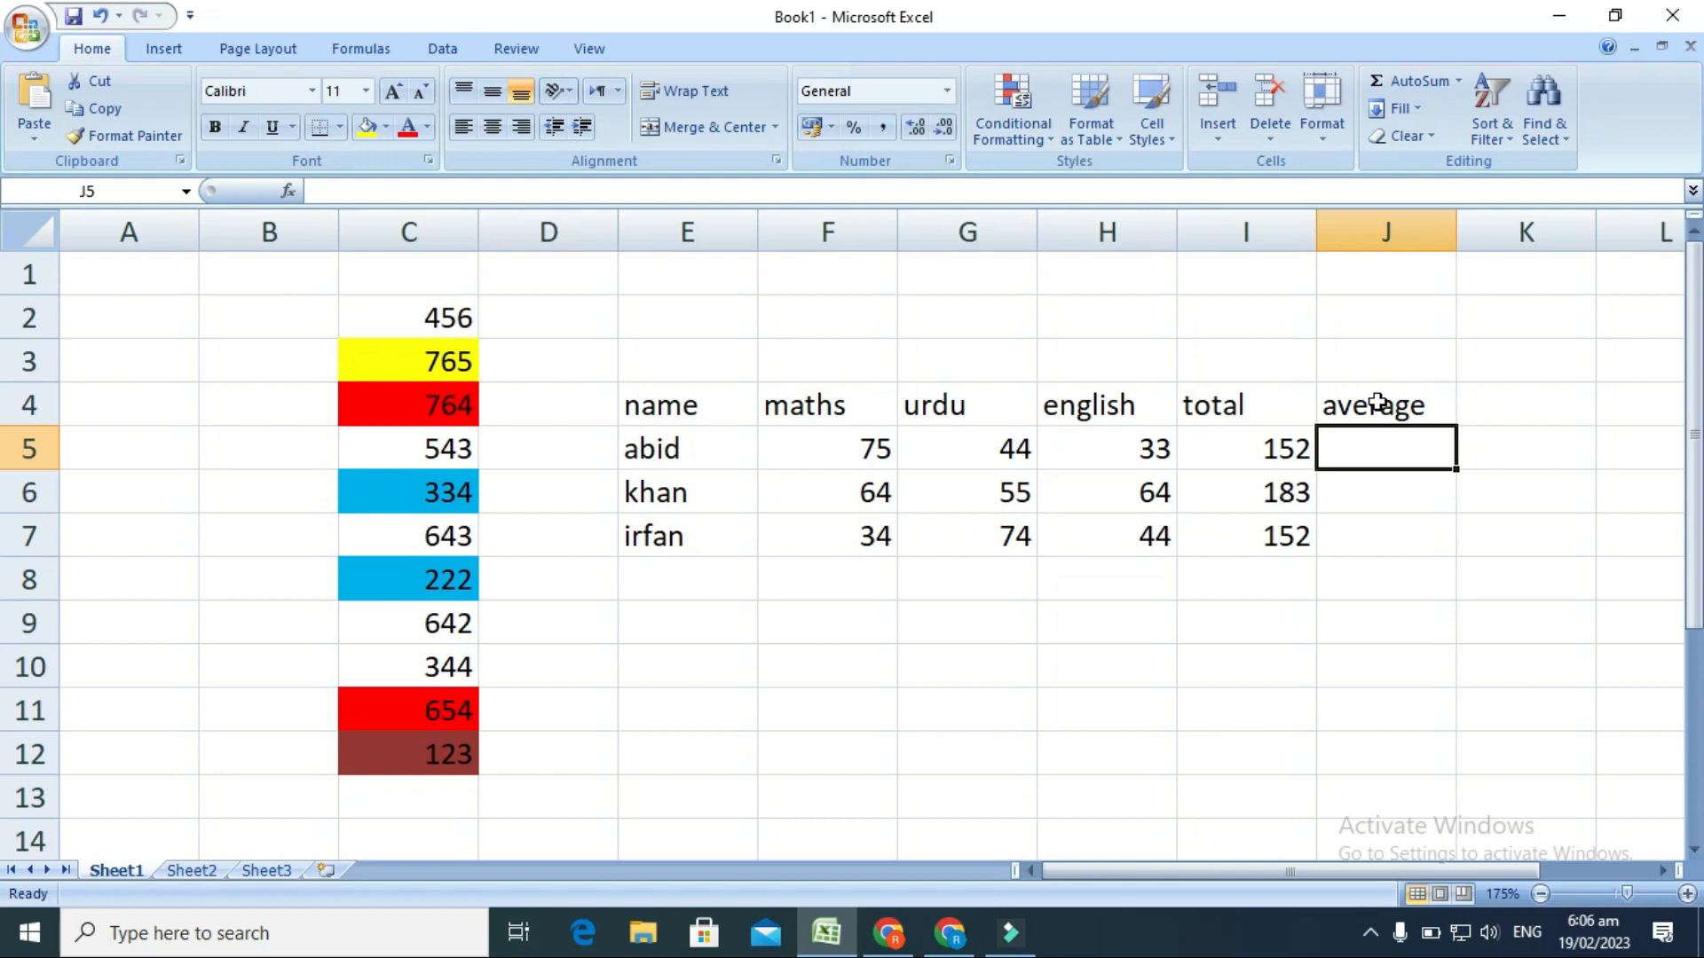
Average the marks in J5 with =AVERAGE(F5:H5) and fill the formula down to J7.
text(=)
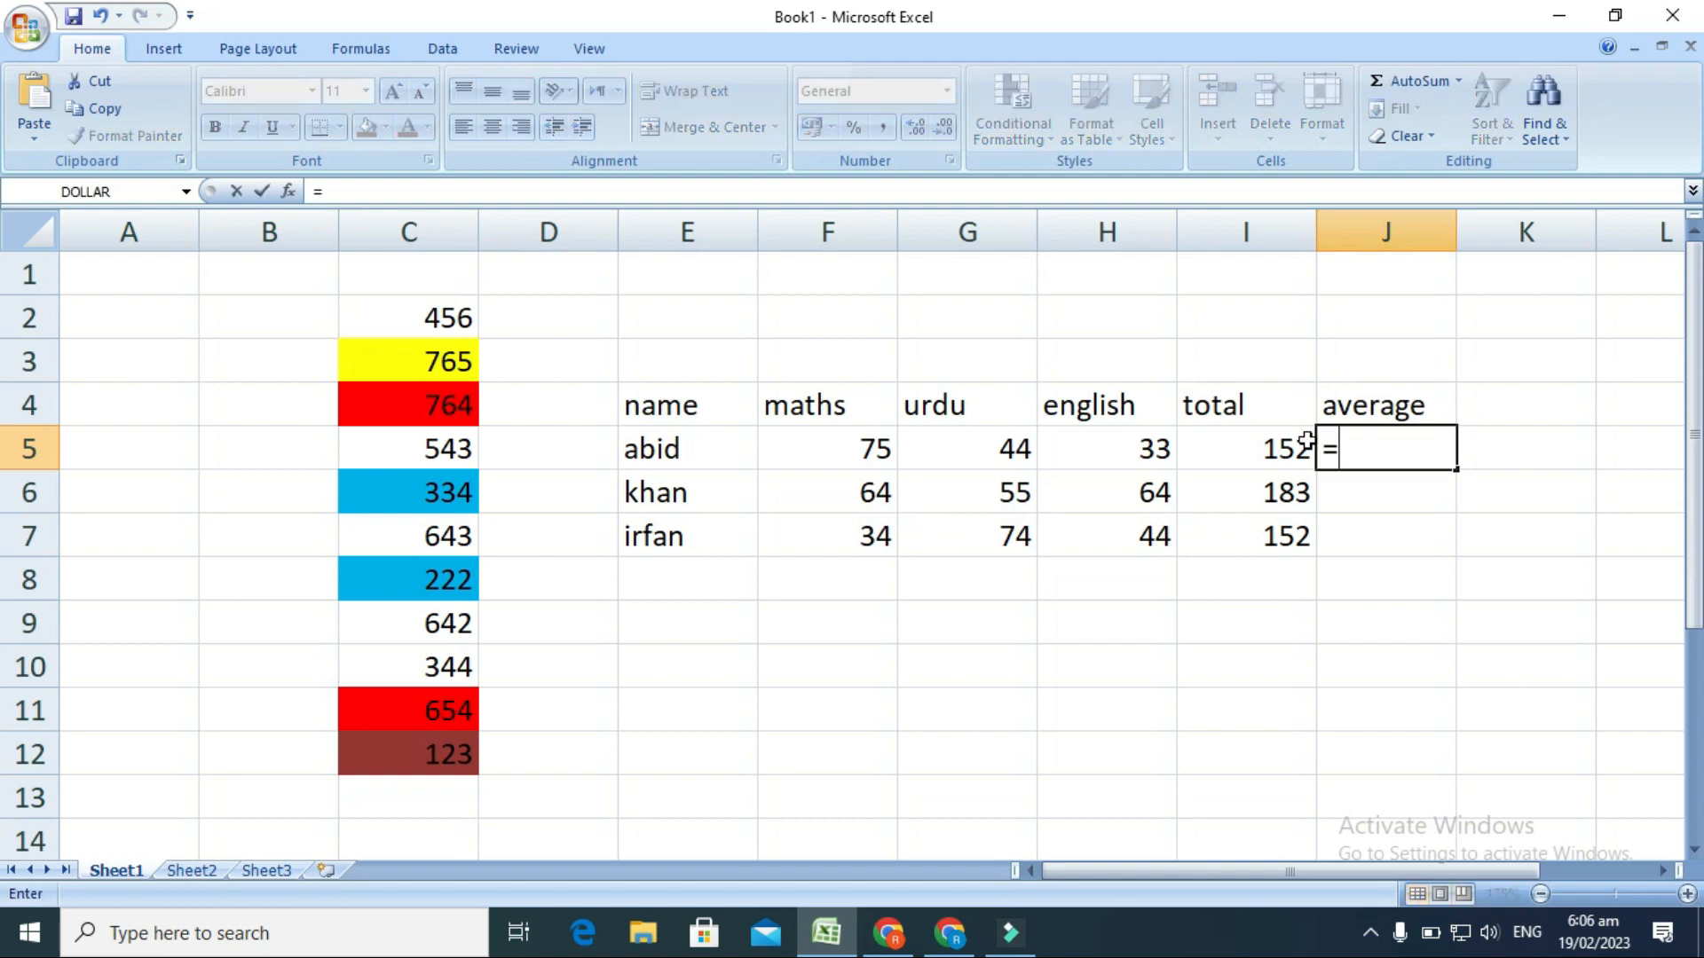
text(average)
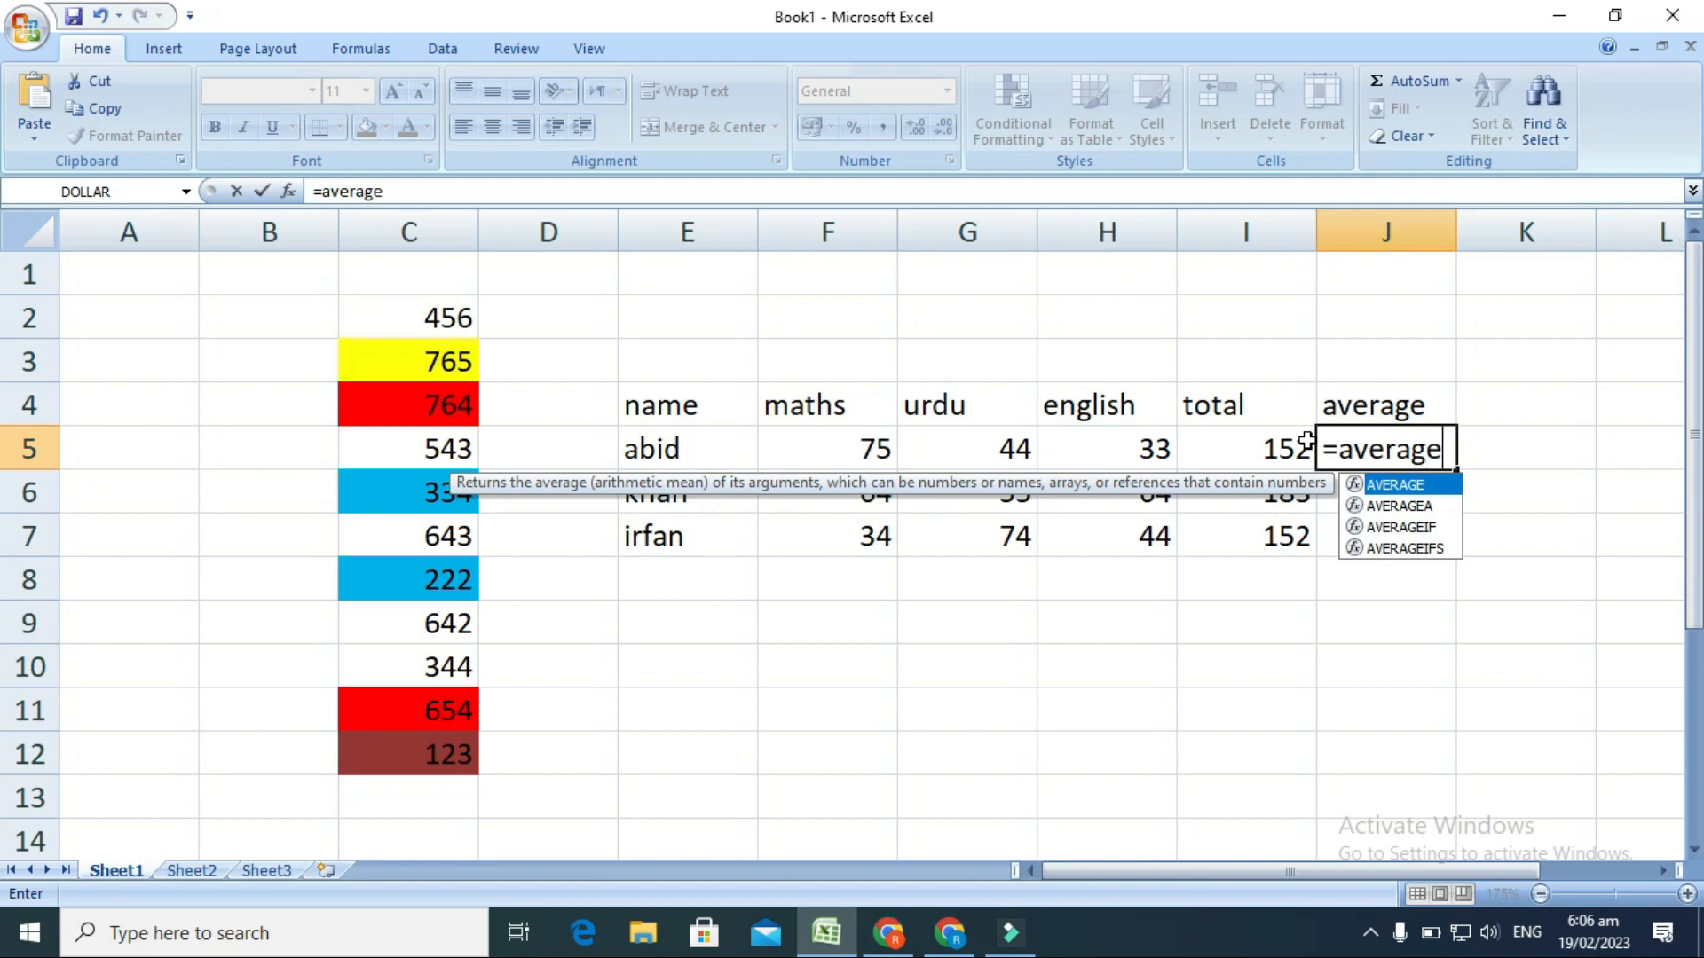
key(Tab)
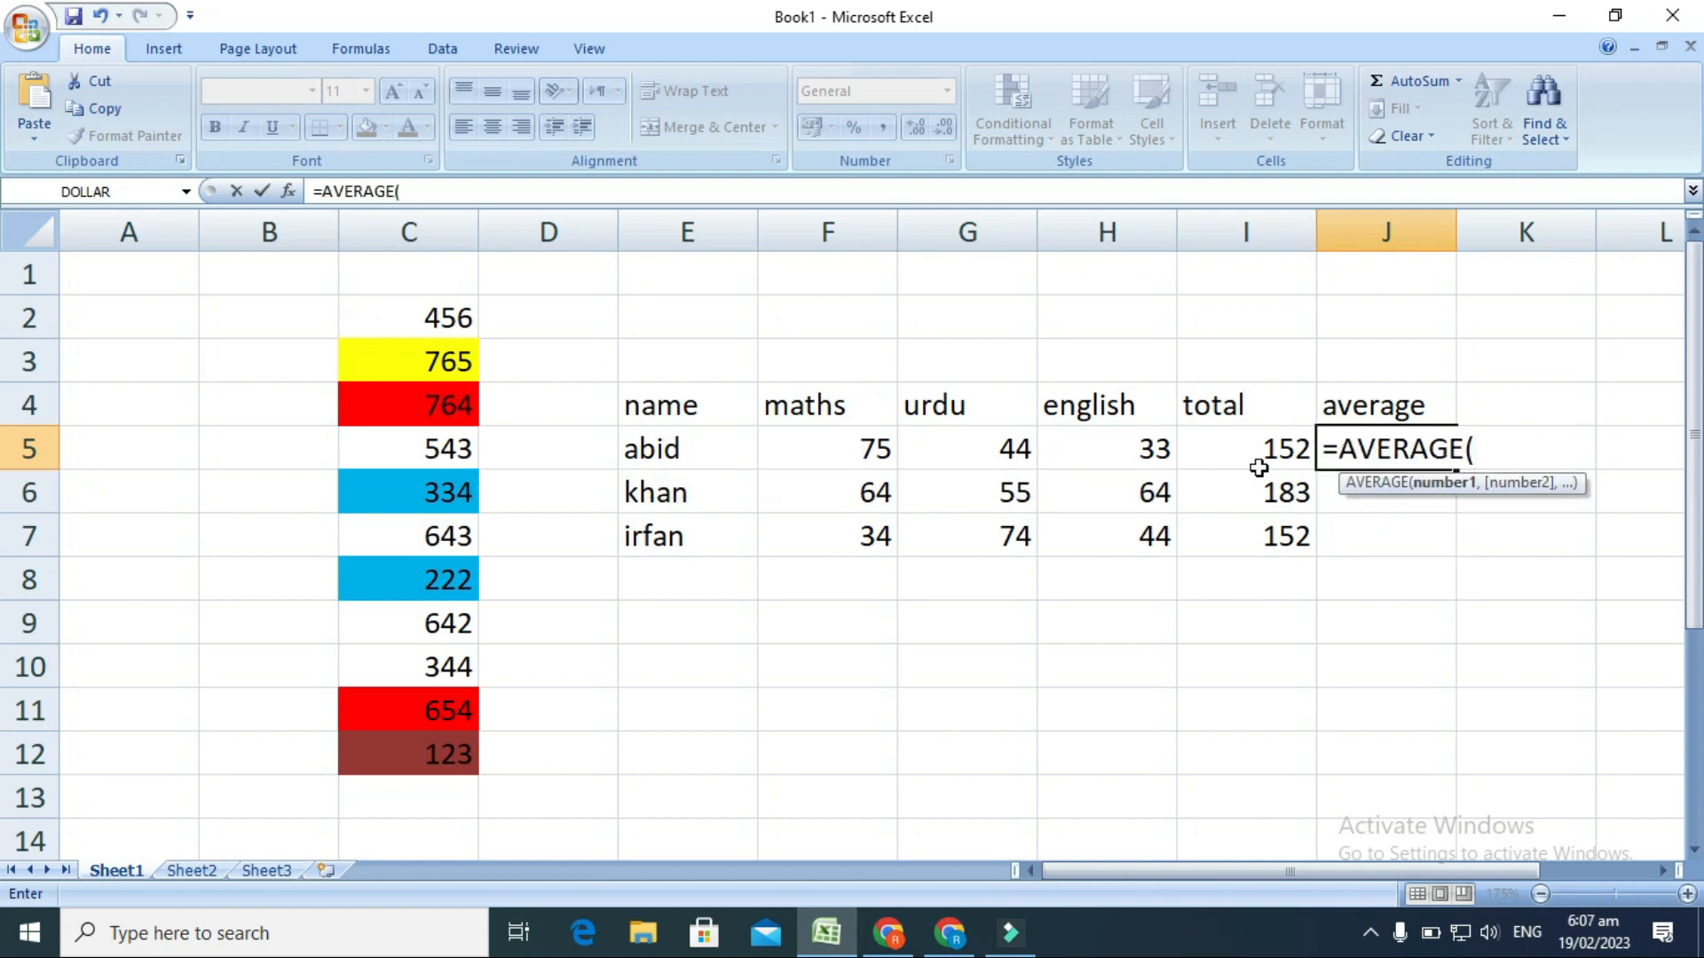
drag(868, 449, 1090, 449)
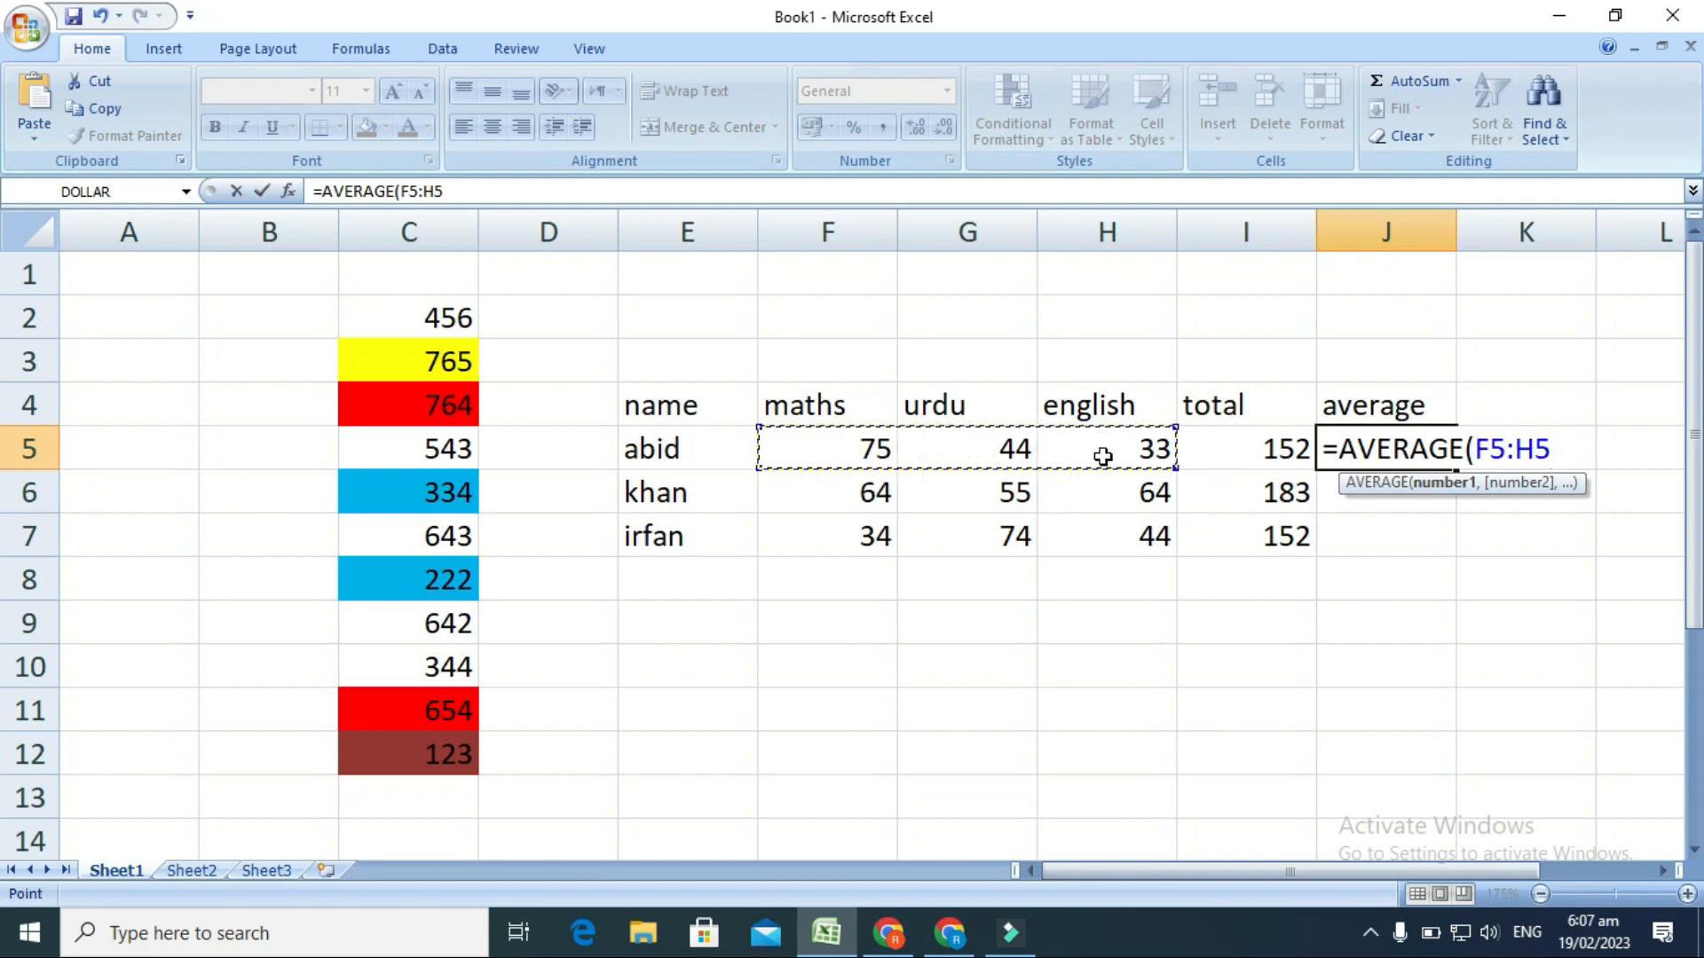
key(Return)
click(1371, 452)
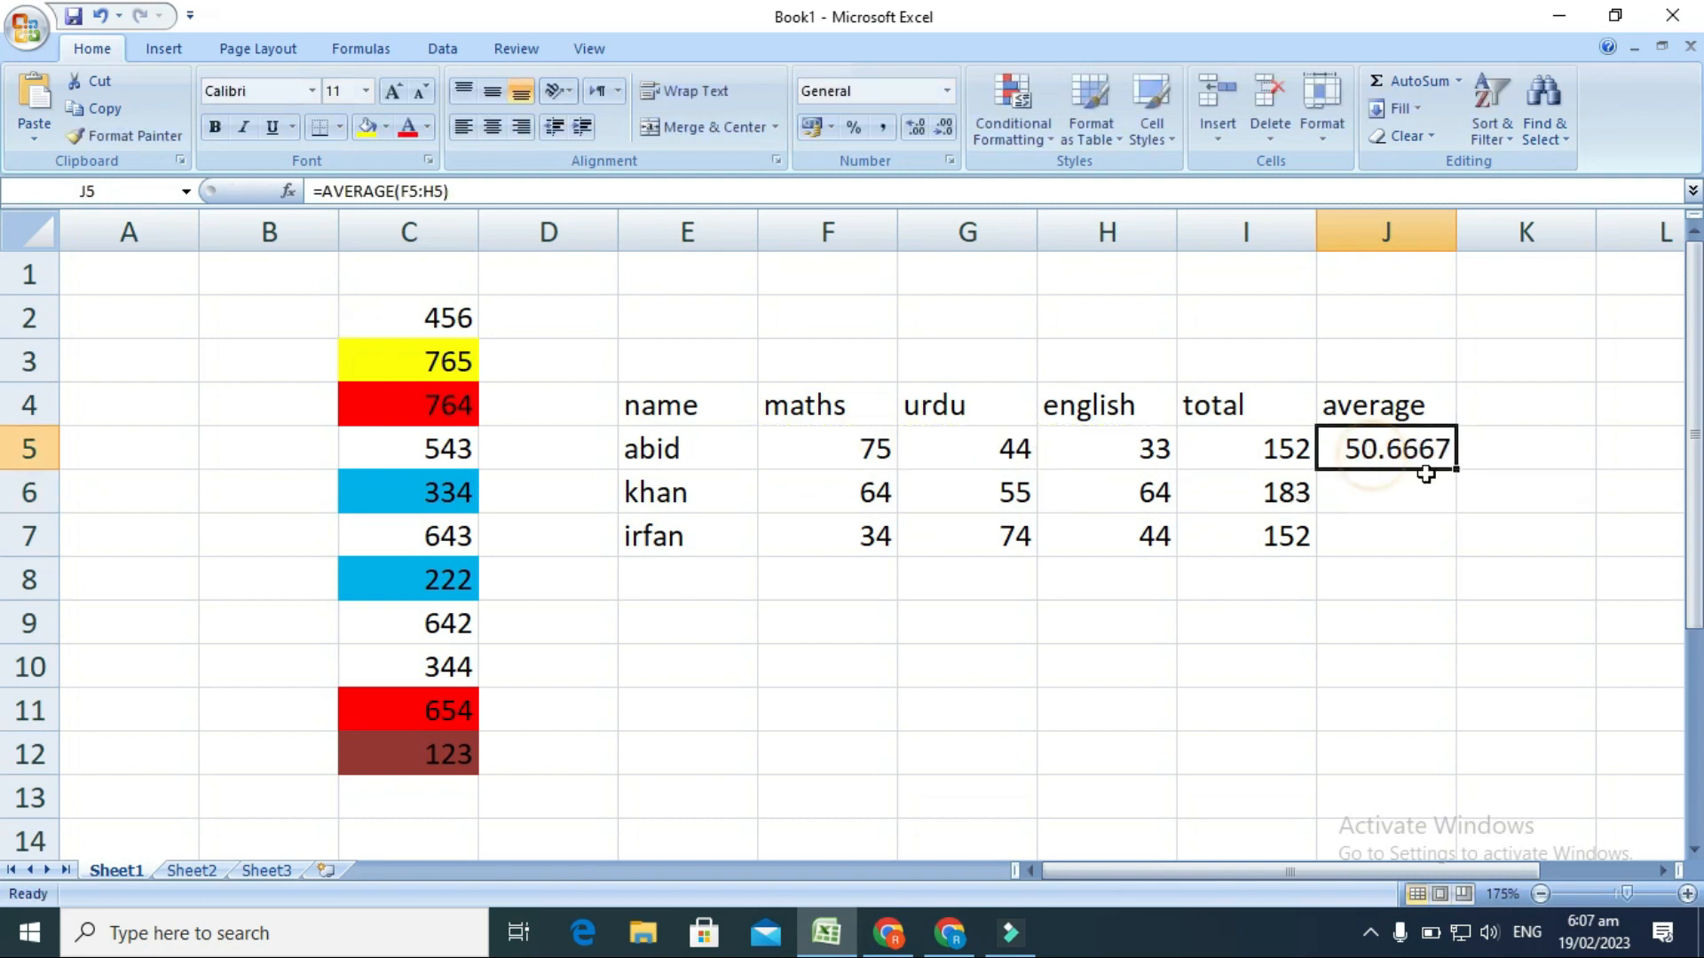
drag(1456, 472, 1454, 545)
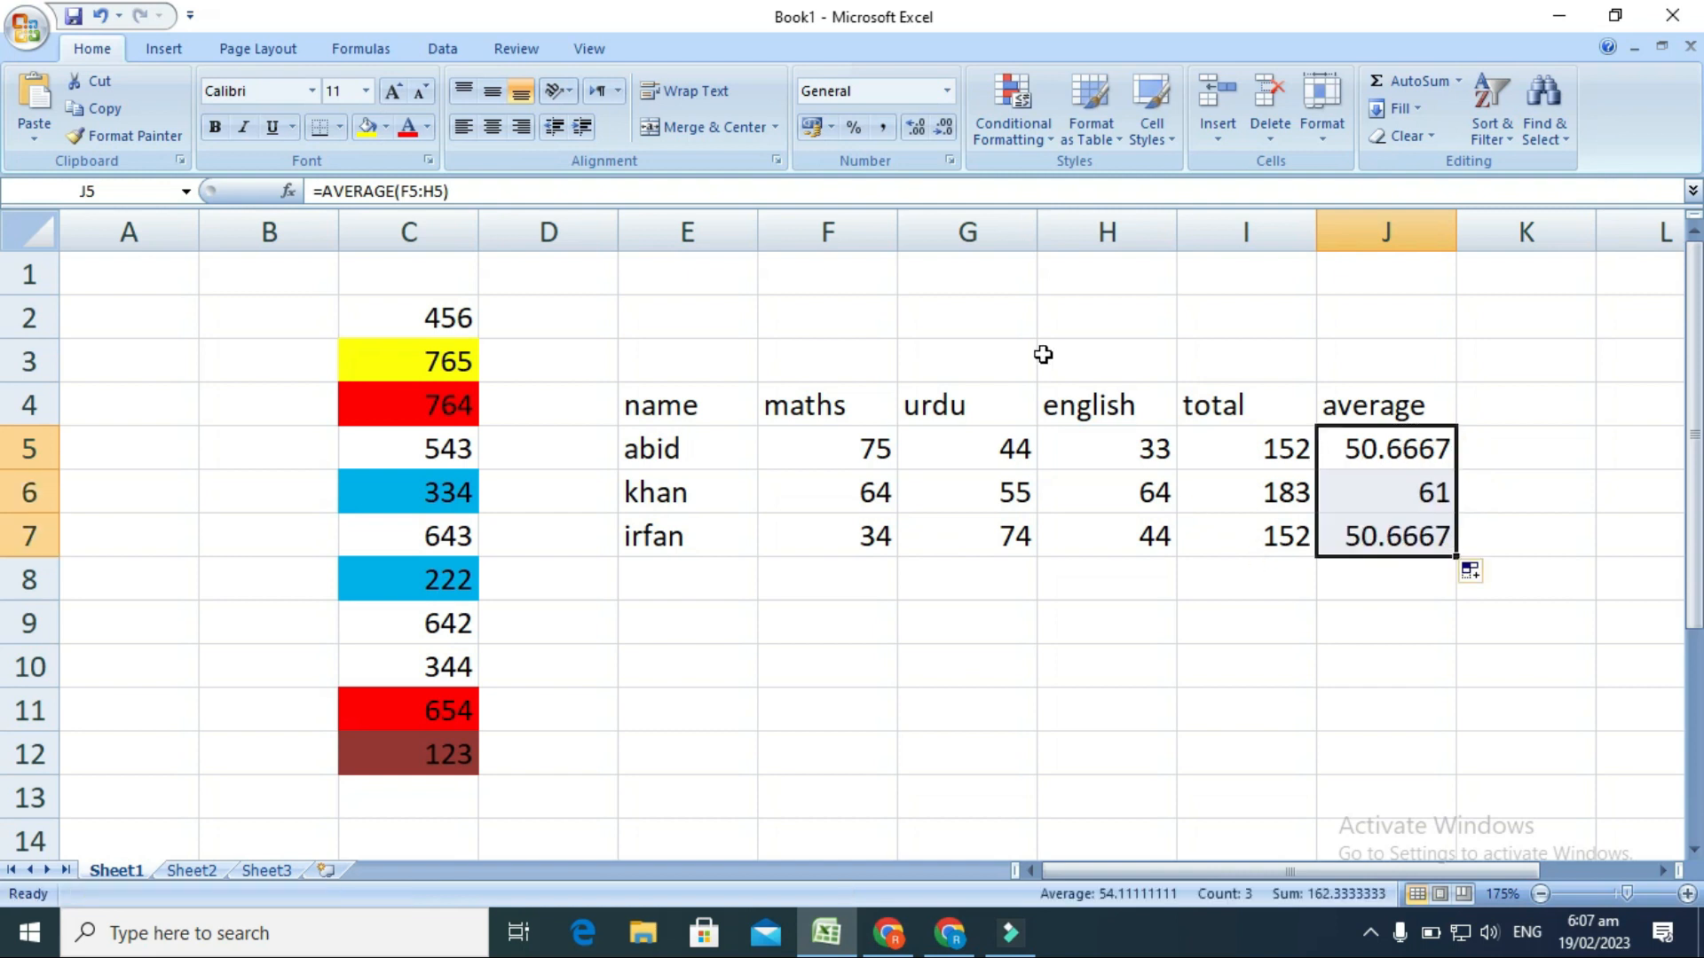
Apply an Above Average conditional formatting rule to J5:J7 with a custom red fill.
click(1054, 141)
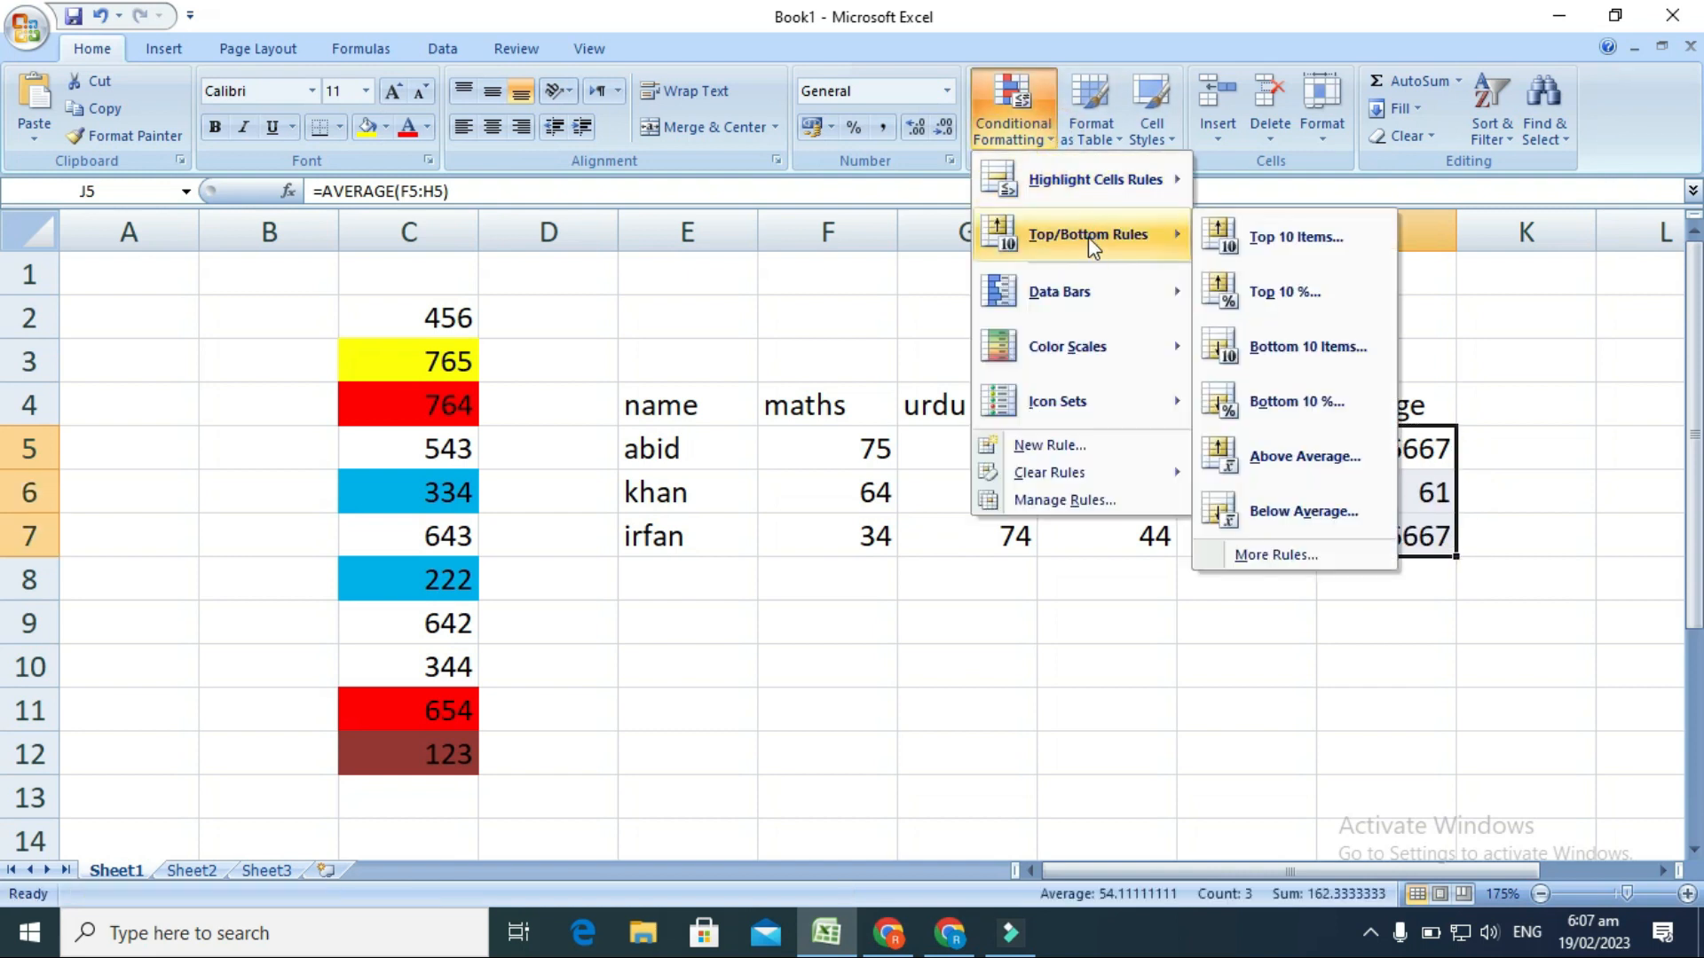
mouse_move(1133, 239)
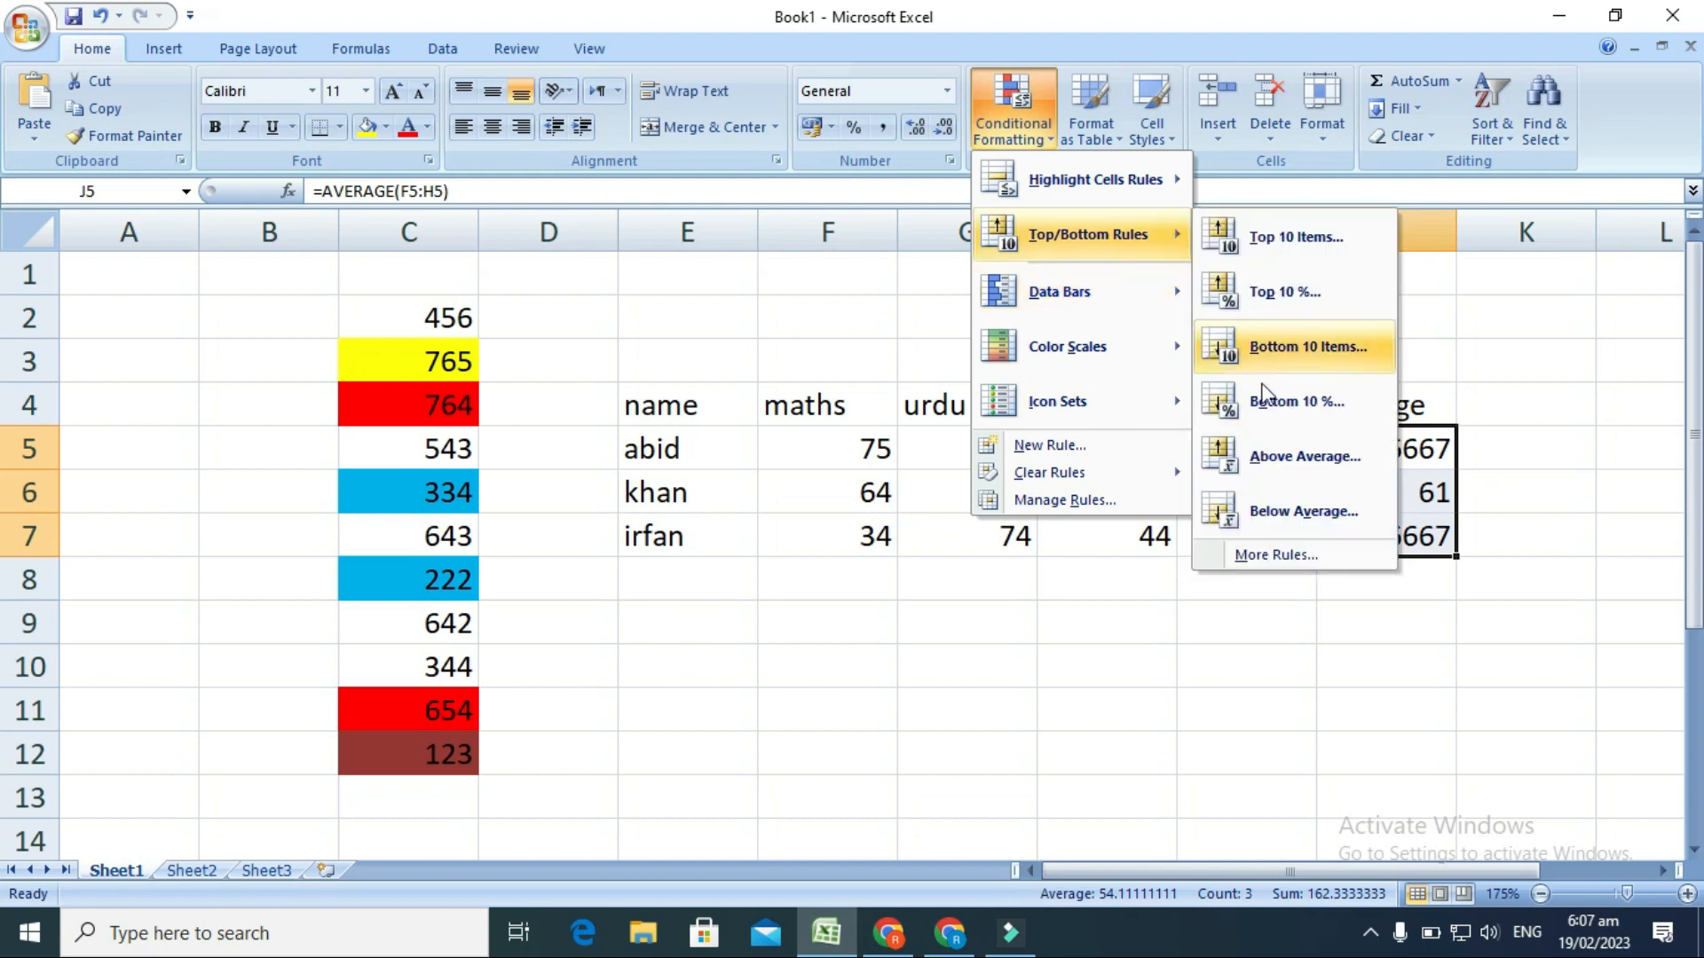
click(1288, 454)
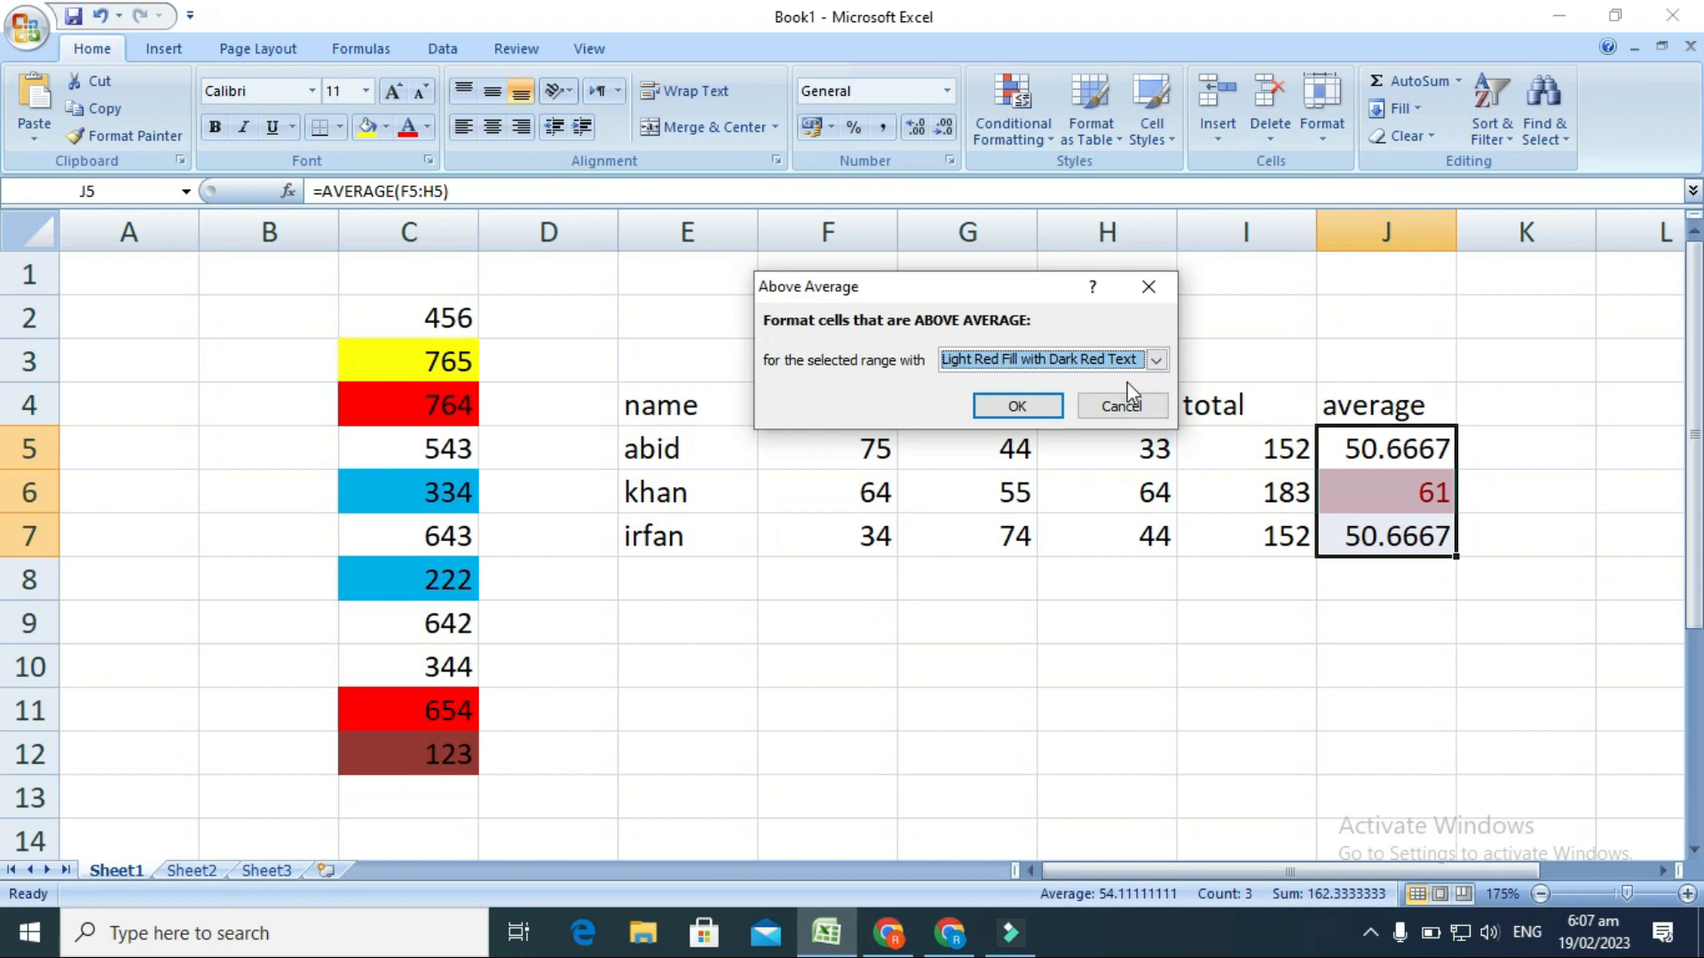
click(1156, 359)
click(1053, 476)
click(1156, 359)
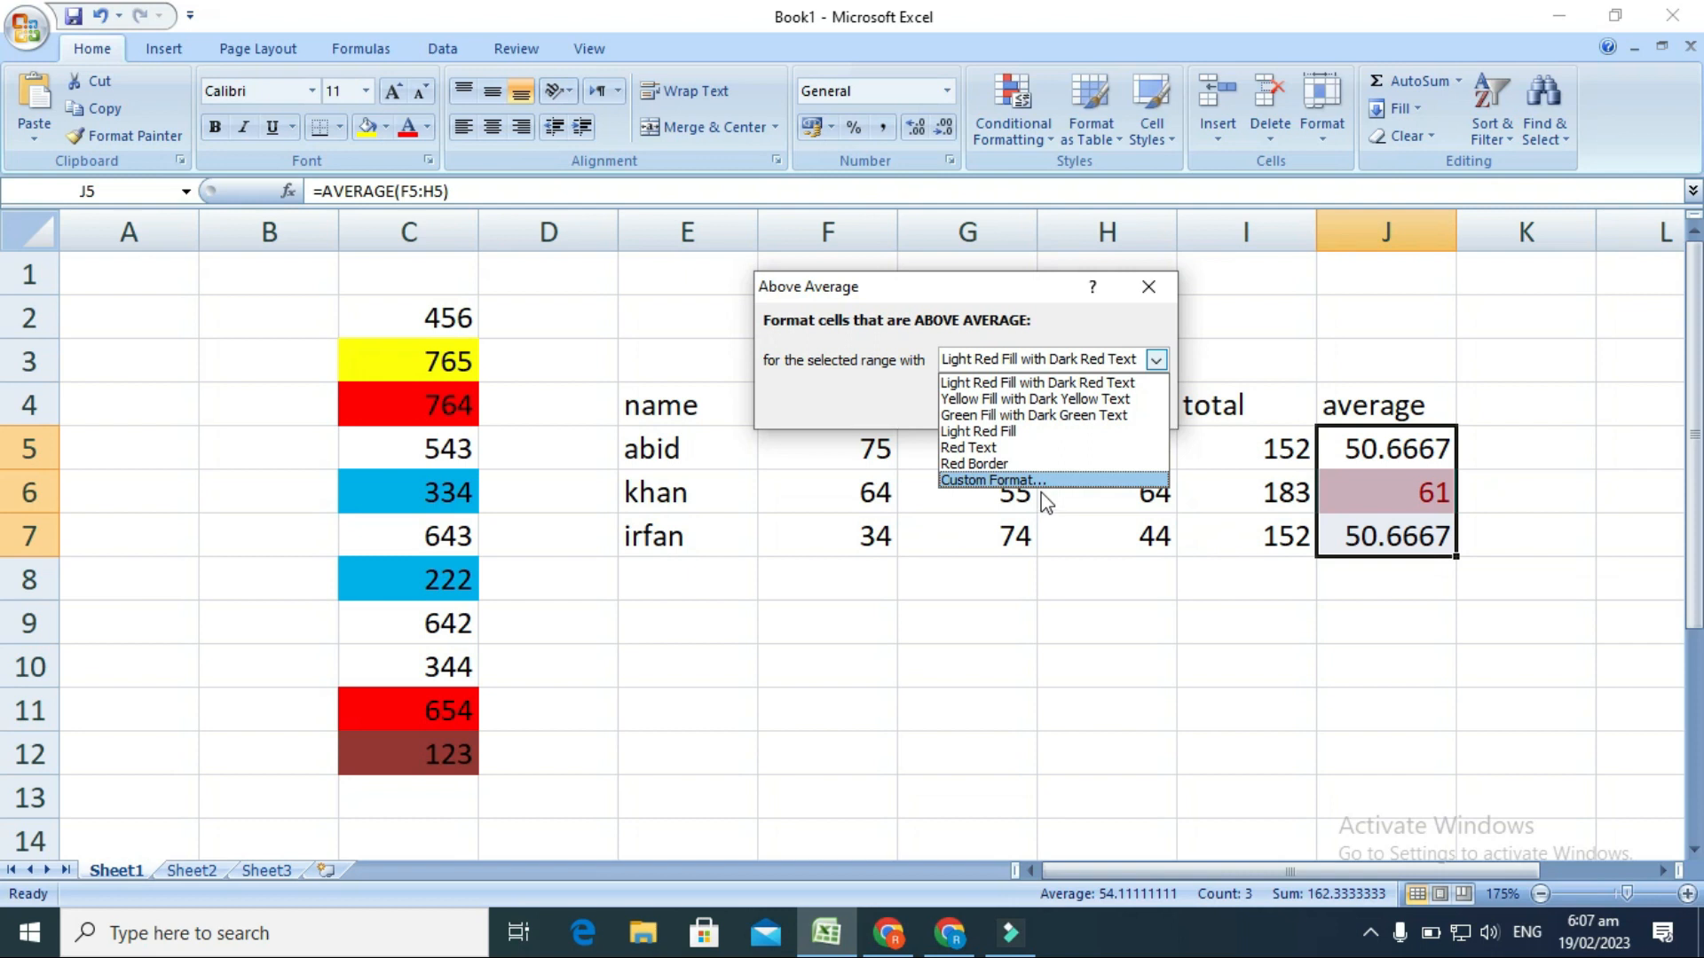
click(988, 480)
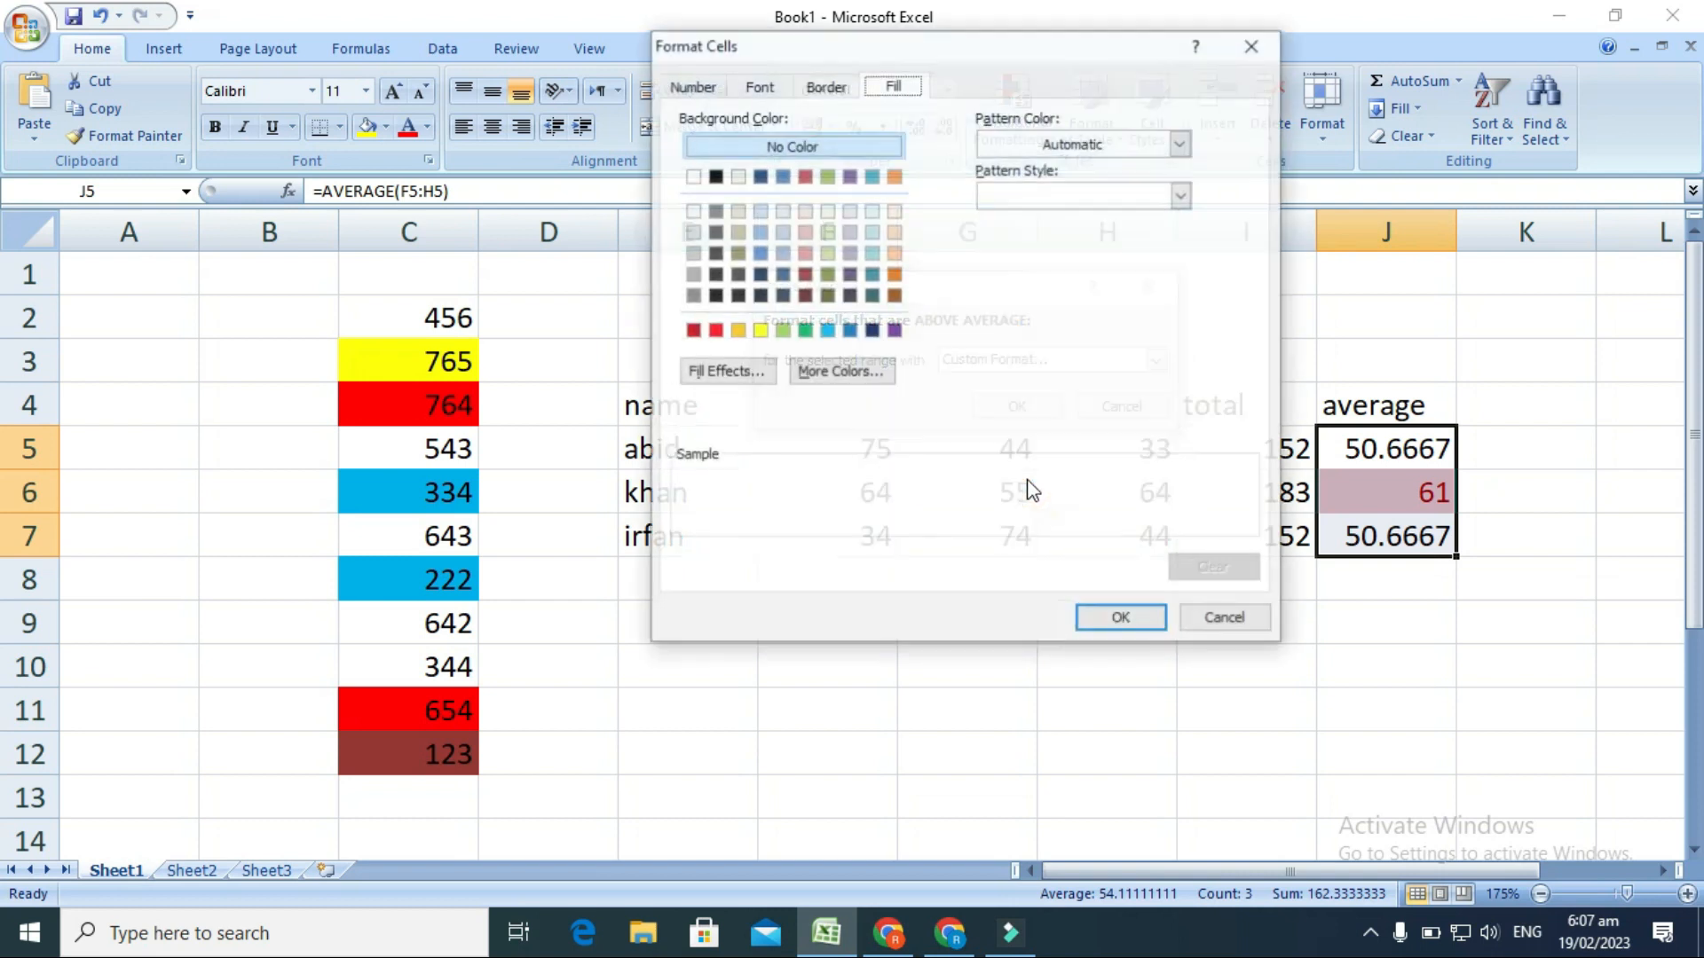
click(717, 331)
click(1118, 621)
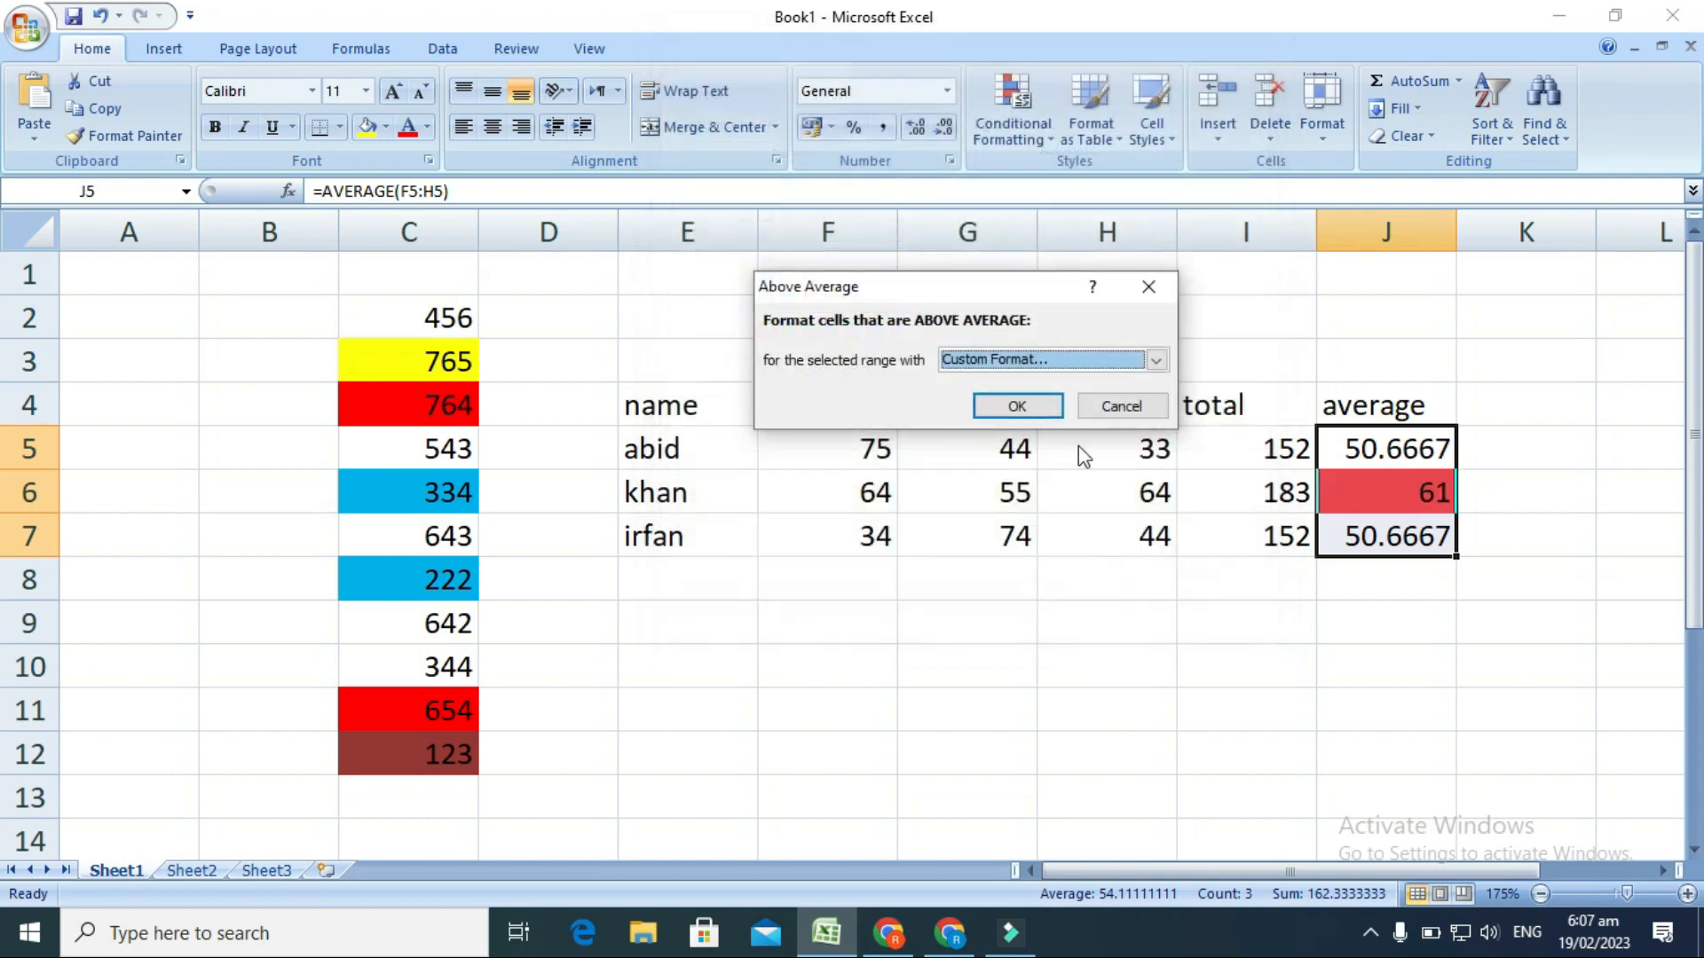
click(1051, 409)
click(1323, 684)
Apply a Below Average conditional formatting rule to J5:J7 with a custom yellow fill.
drag(1396, 457, 1411, 543)
click(1050, 141)
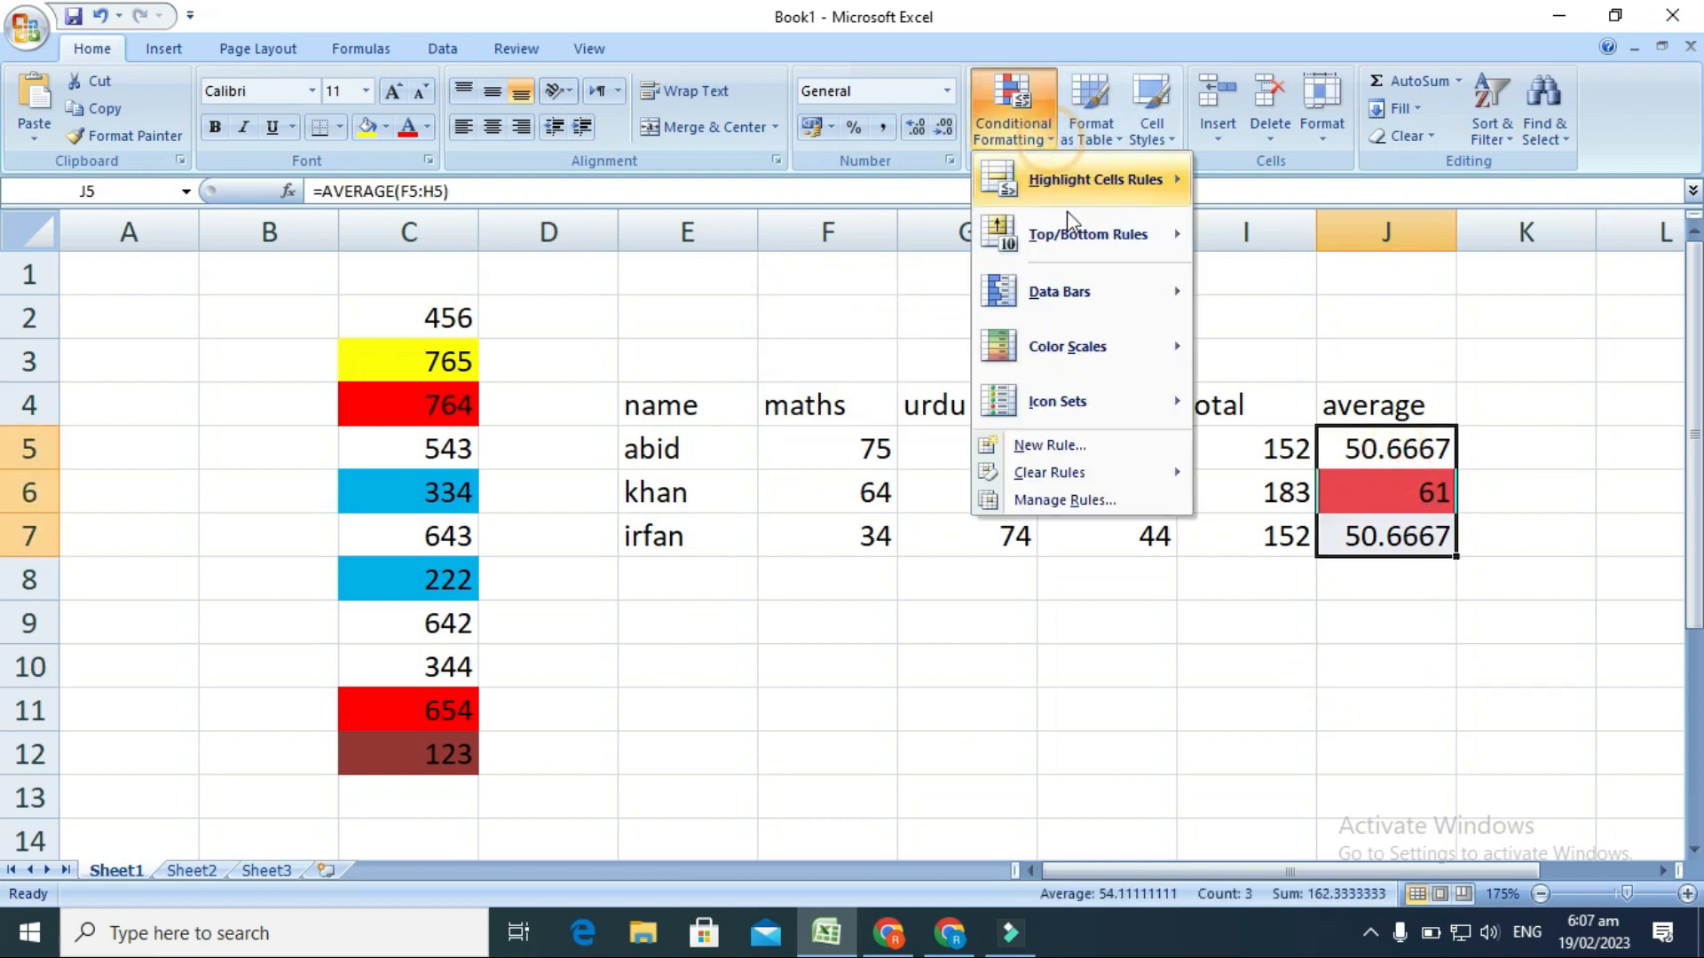
mouse_move(1120, 250)
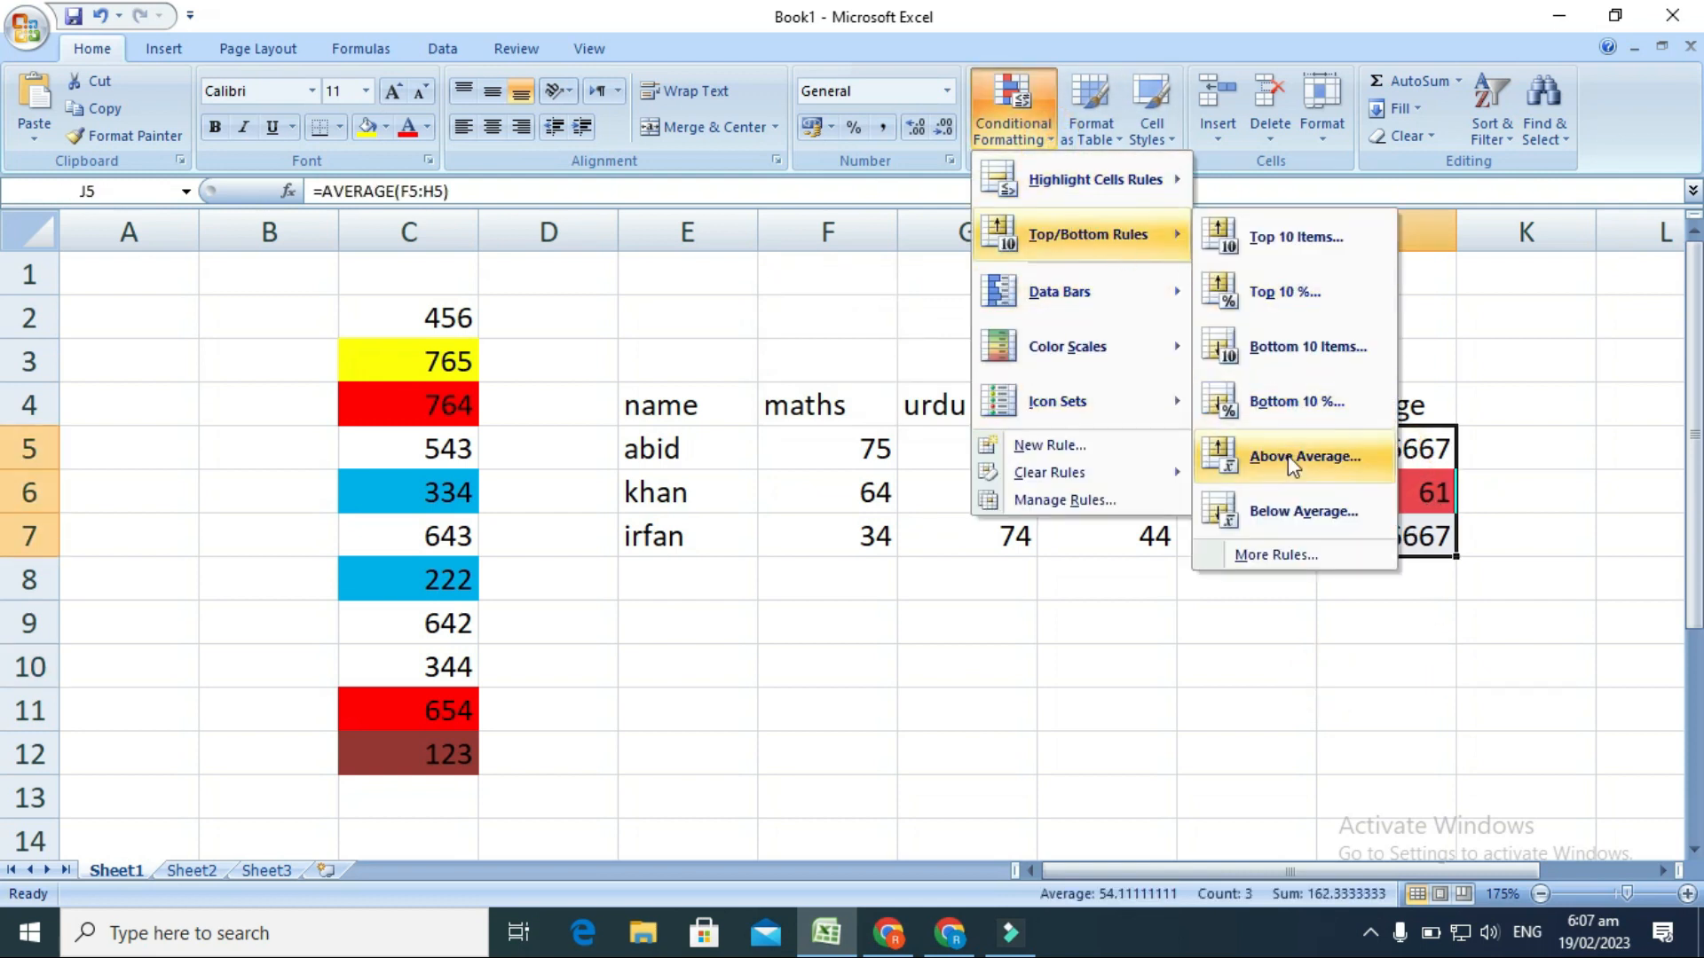
click(1298, 510)
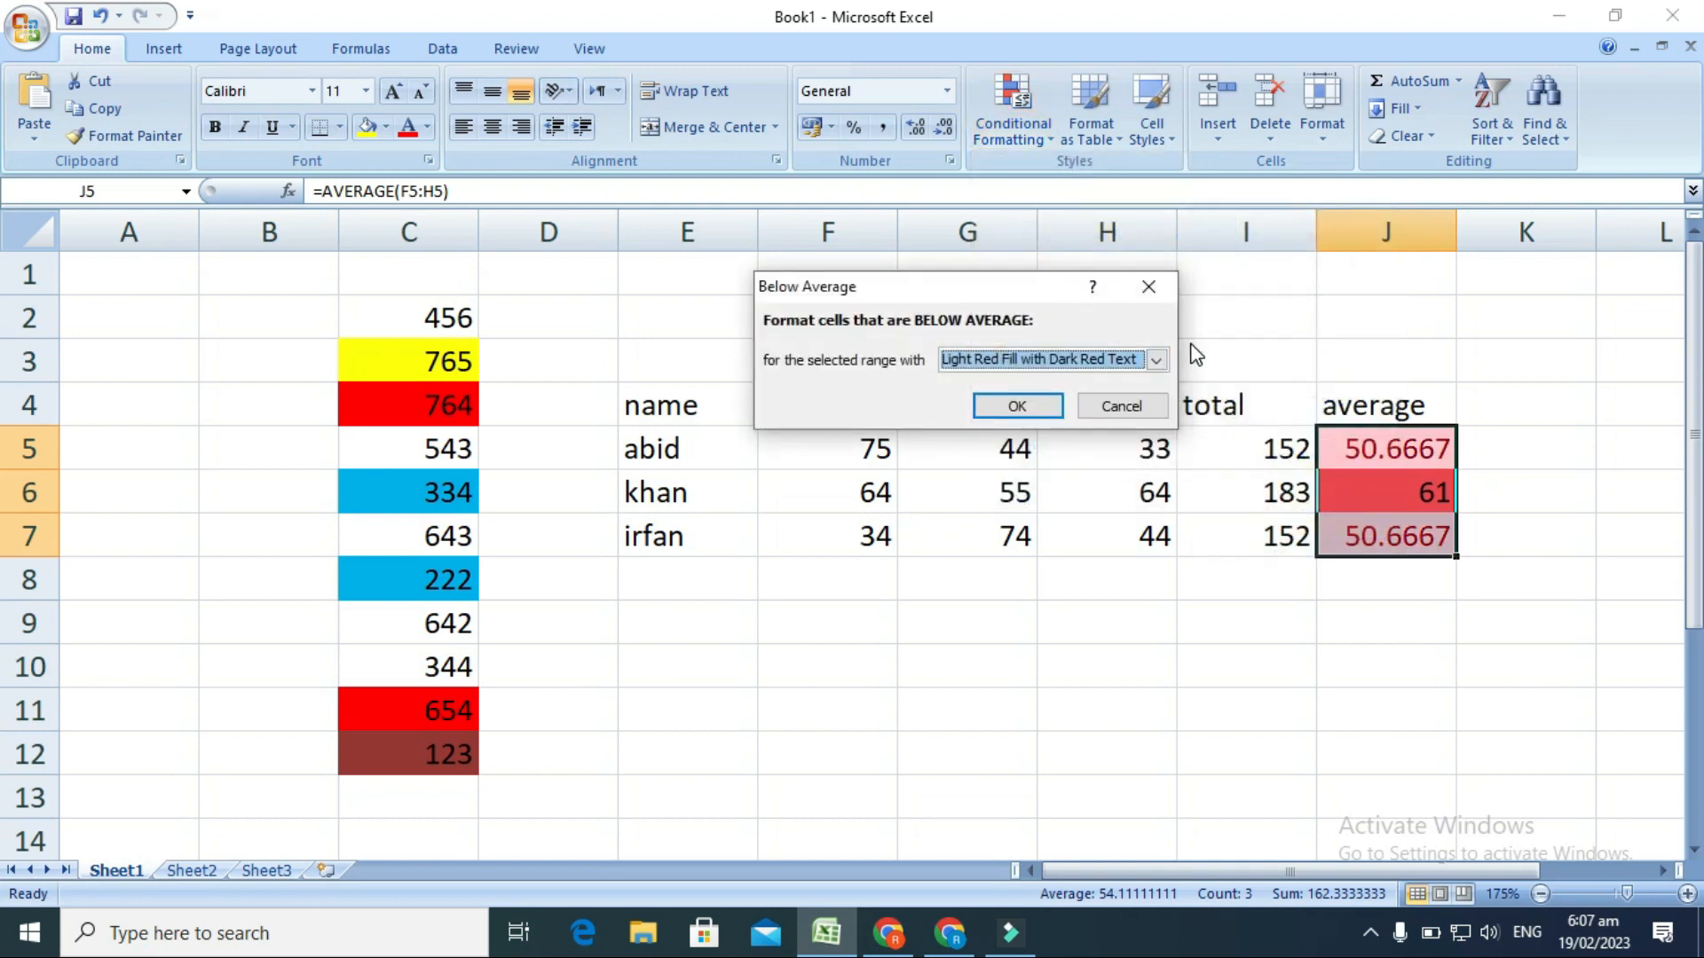
click(1157, 361)
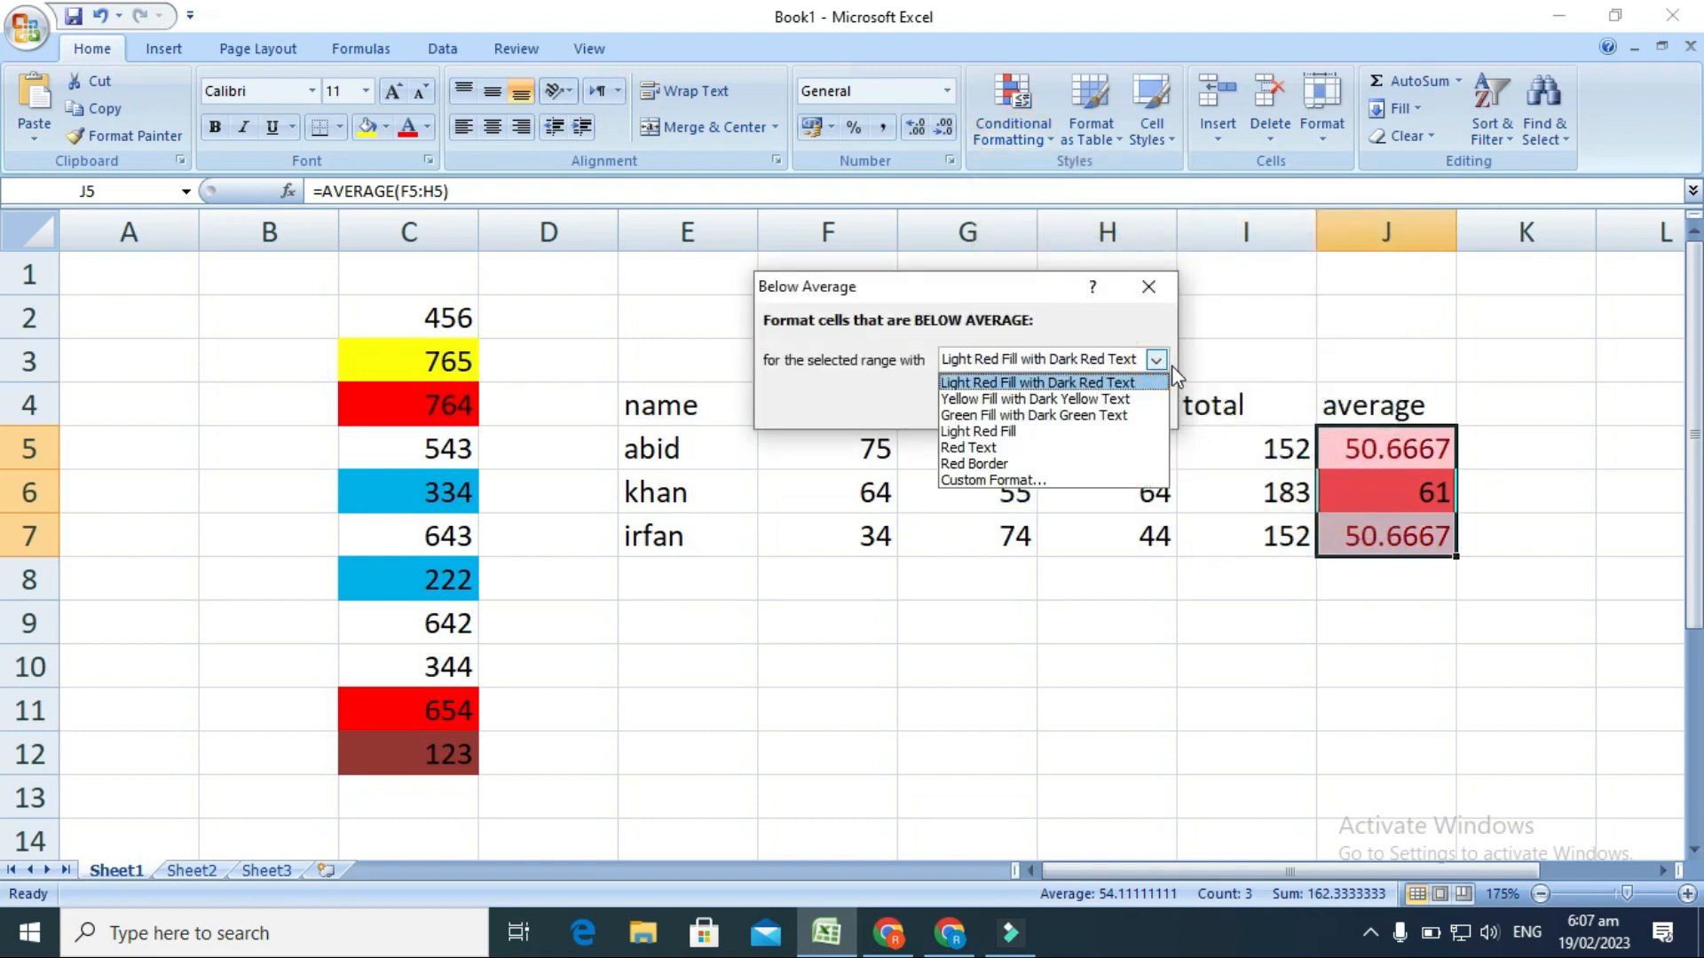
click(1016, 480)
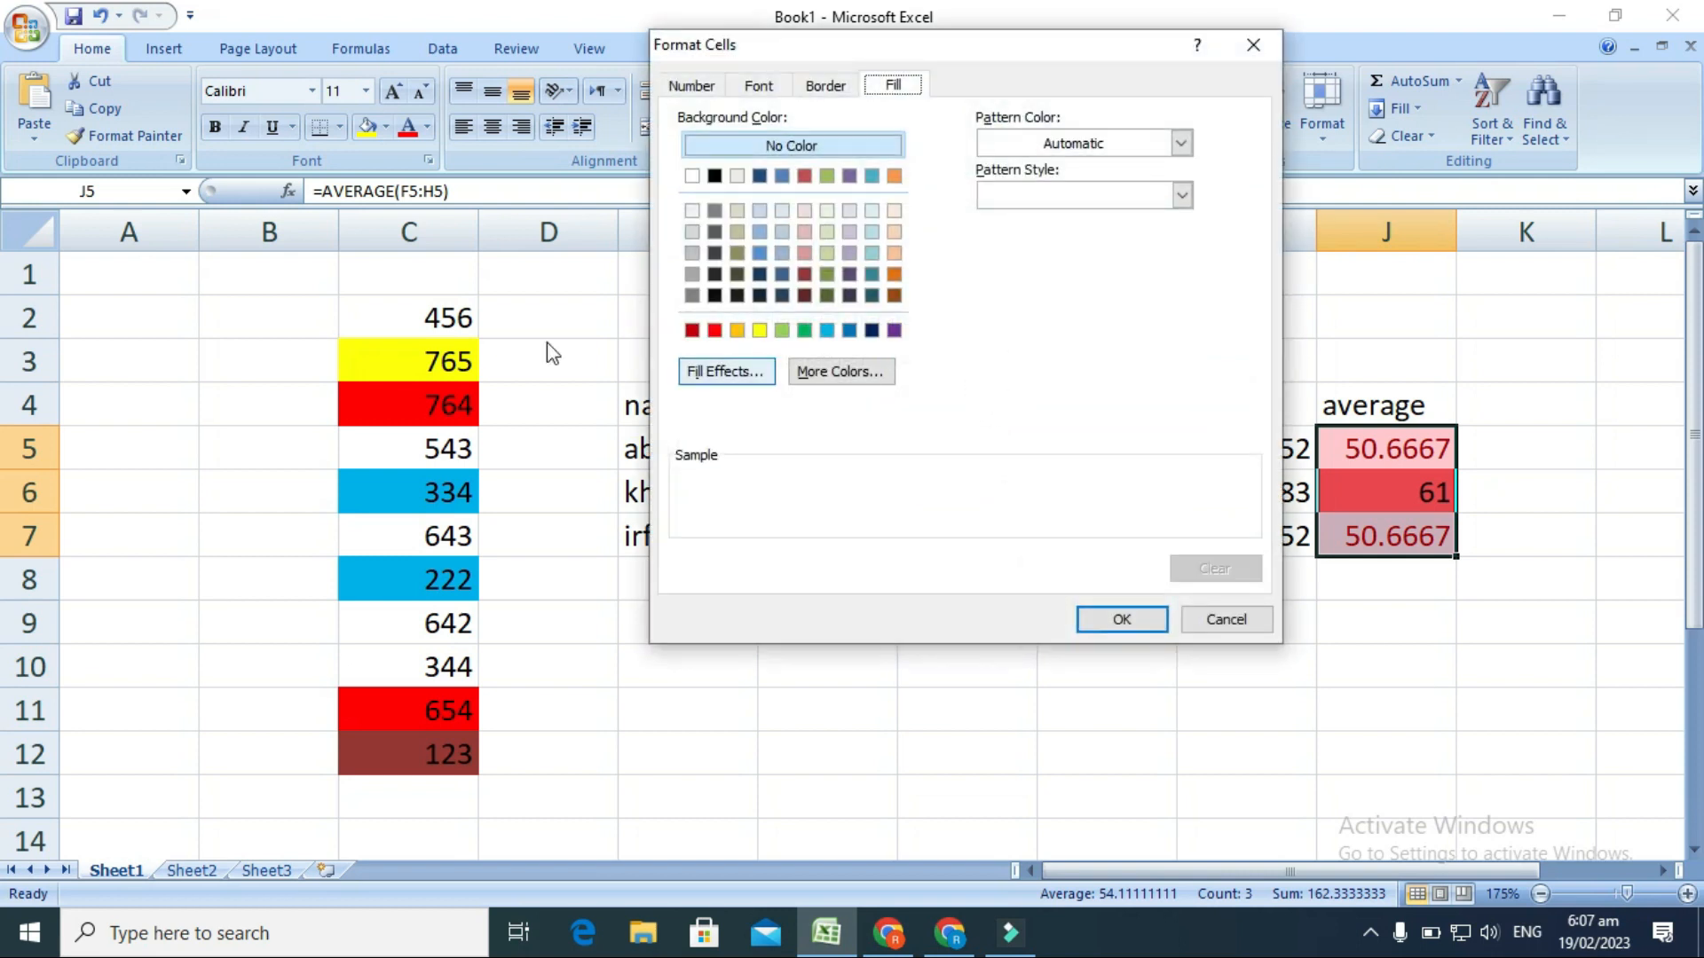
click(762, 332)
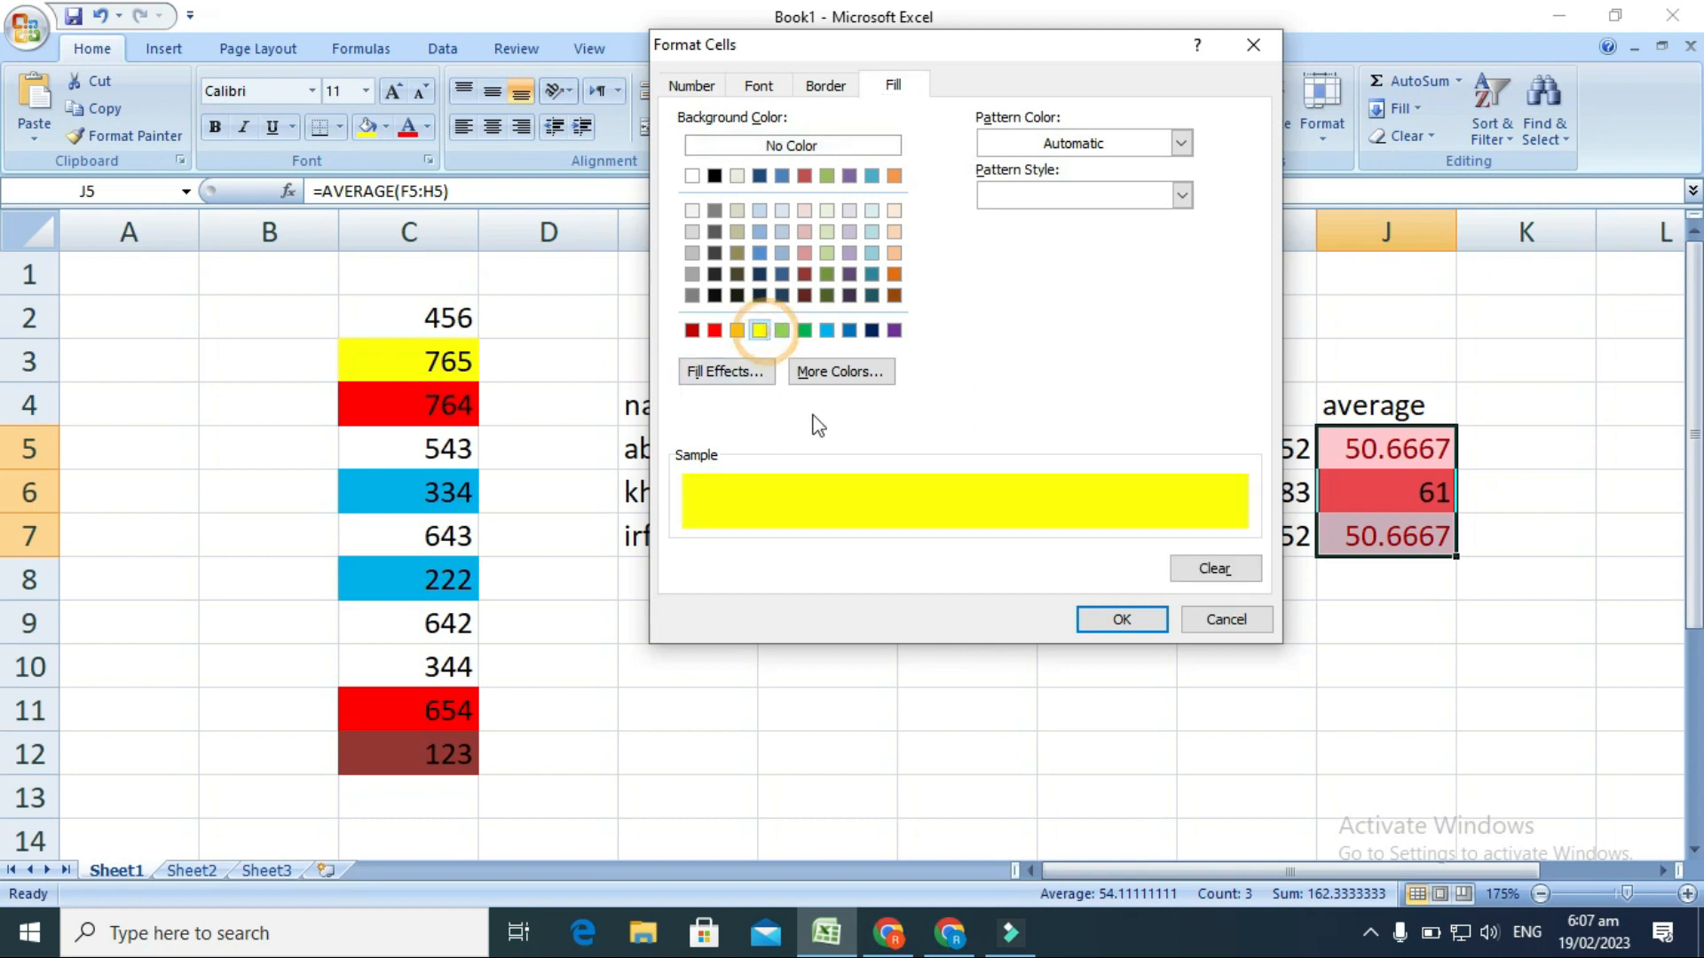
click(1102, 617)
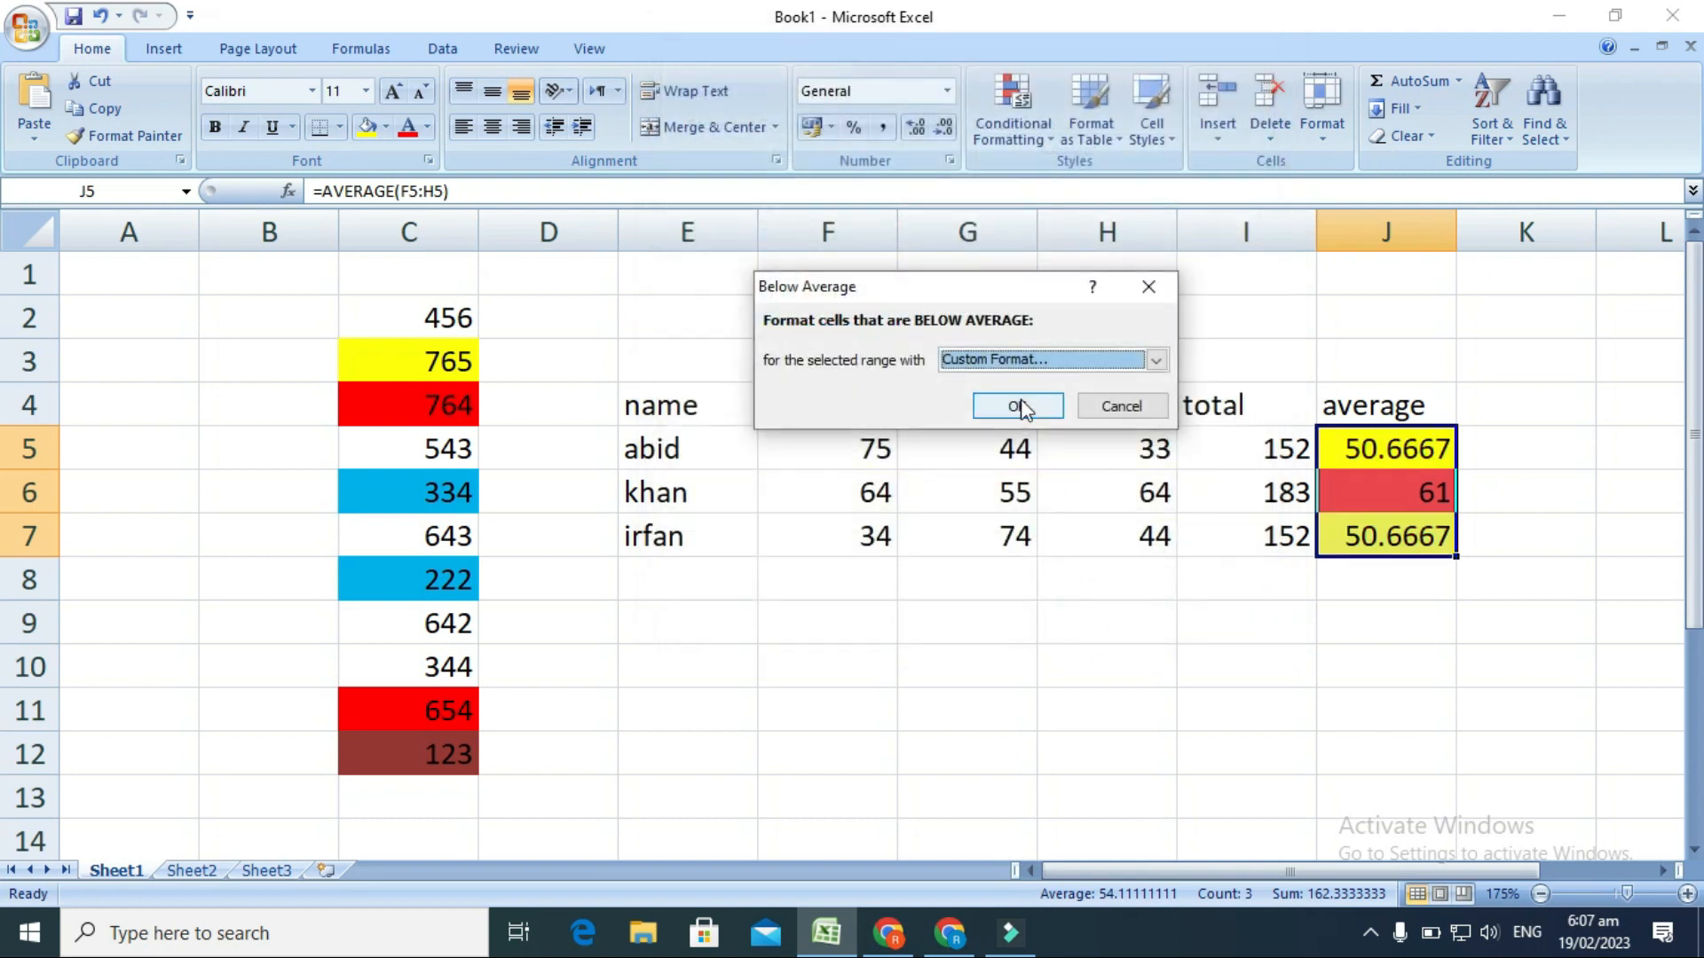
click(1018, 406)
click(1265, 621)
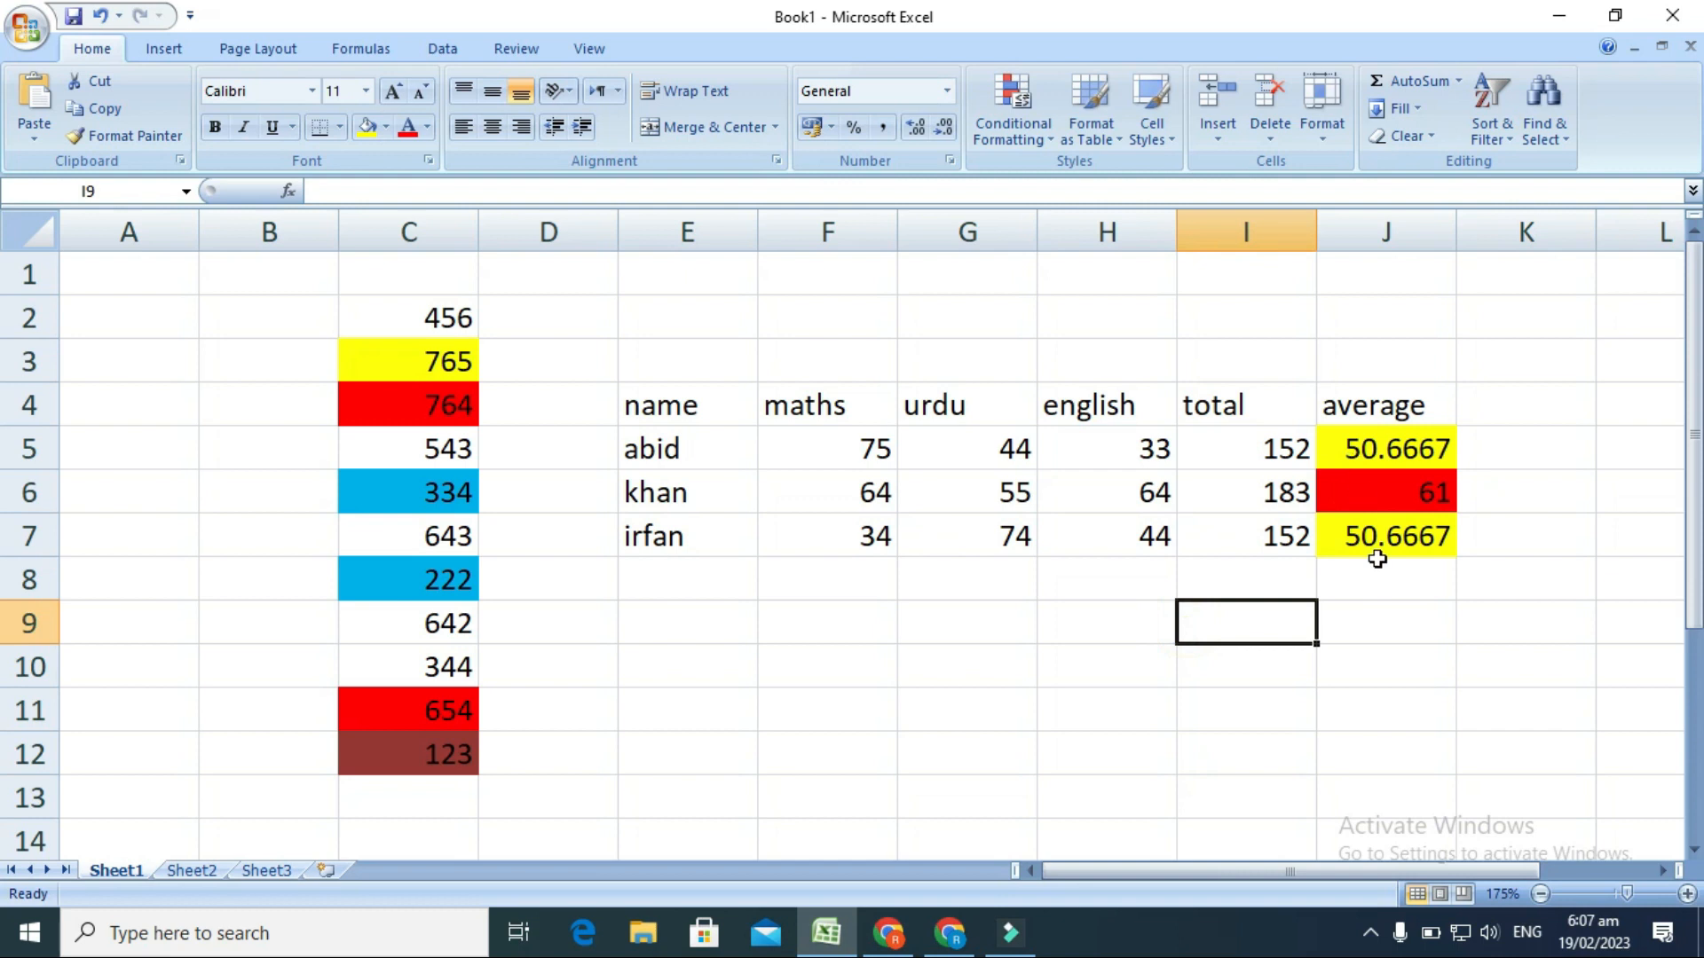